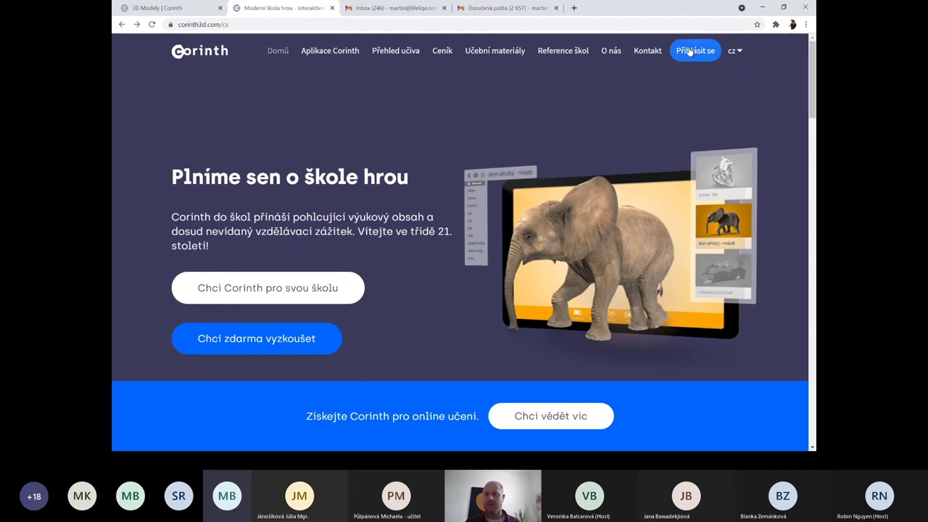
- Open the online Corinth application from the website's sign-in link, then return to the Corinth homepage
click(688, 48)
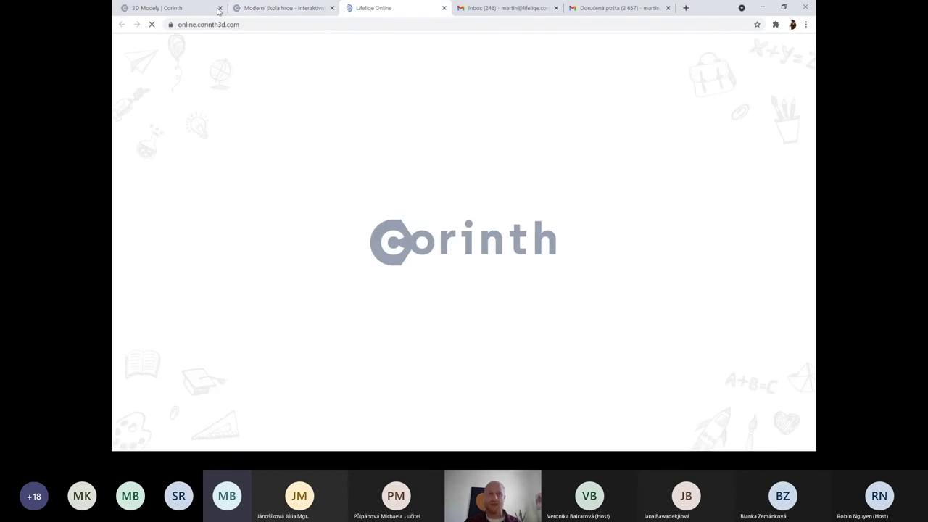
click(288, 24)
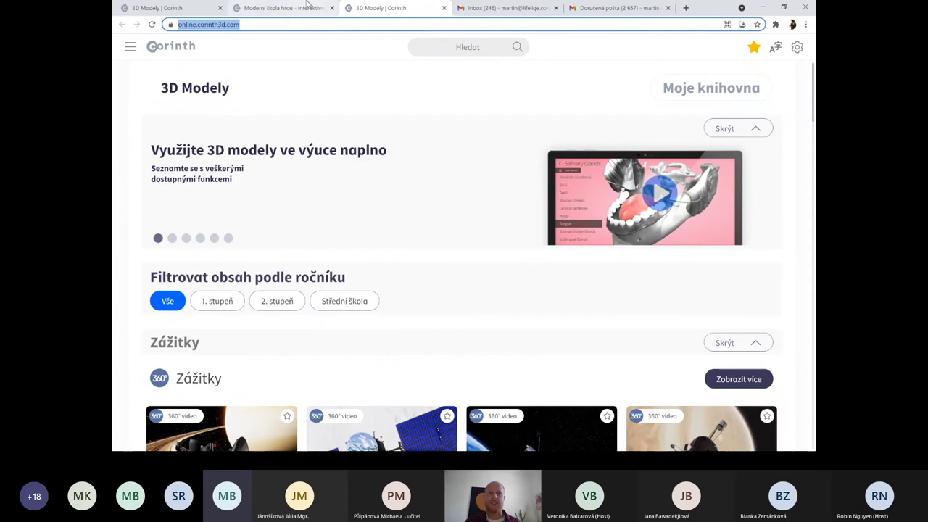
click(272, 7)
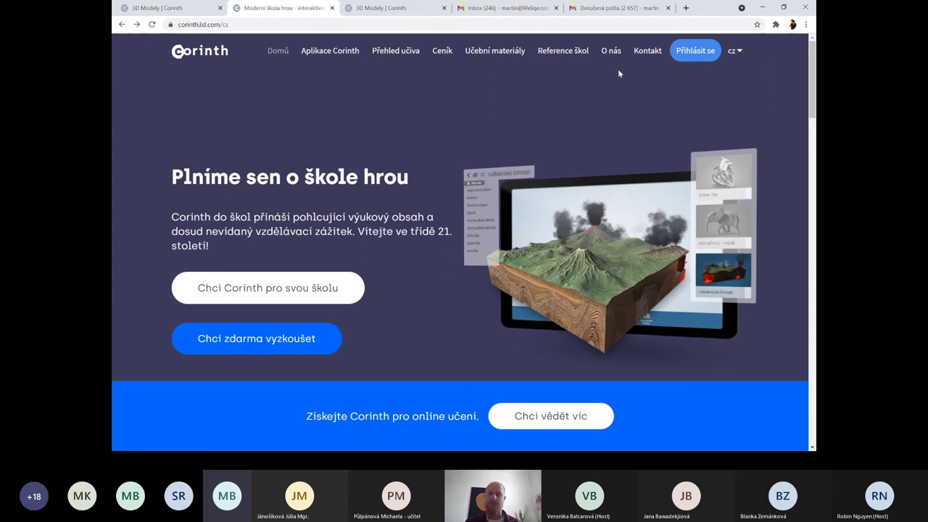
- View the free-trial account registration form and go back through the sign-in page to the Corinth homepage
click(261, 347)
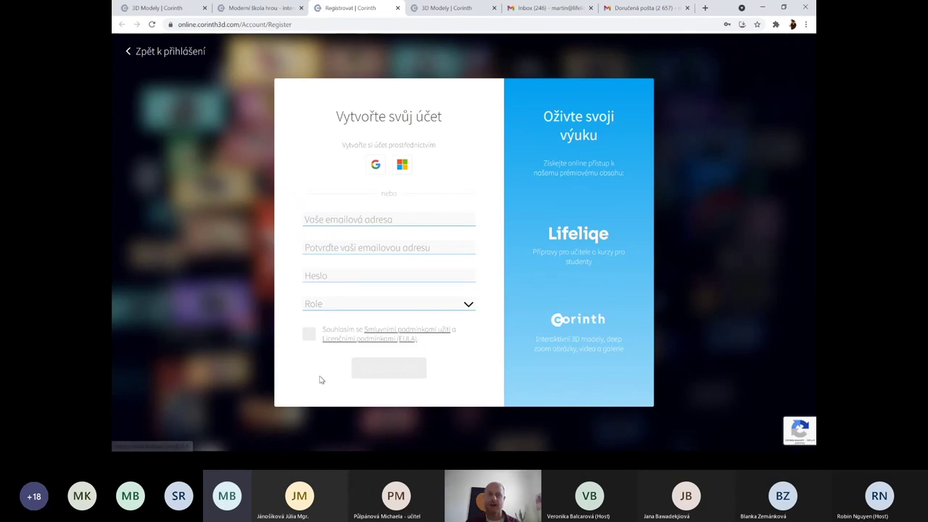
click(129, 52)
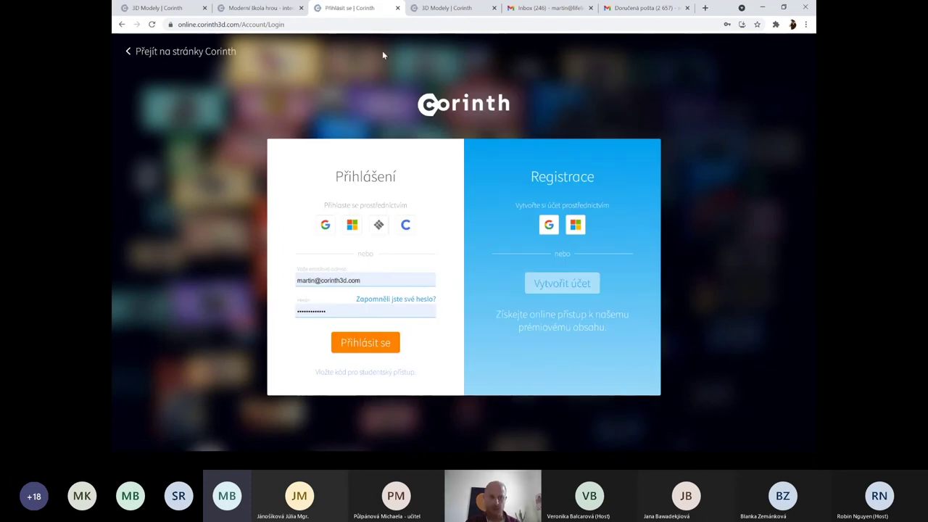
click(129, 53)
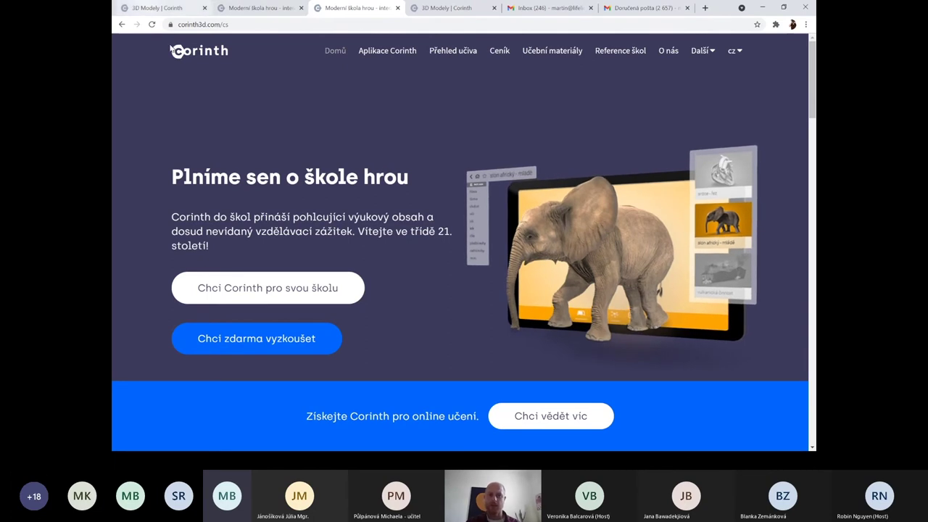
- Switch to the open 3D Modely library and examine its subject categories from Zážitky through Matematika
click(167, 8)
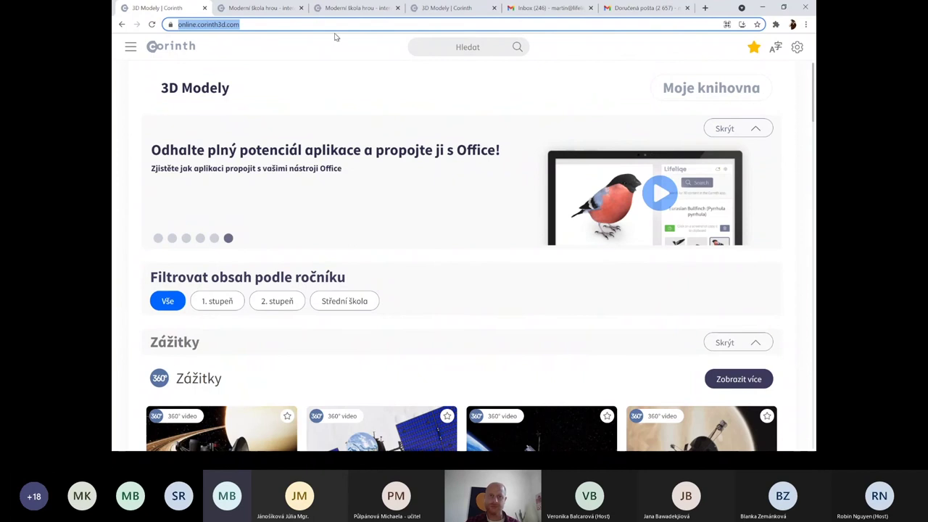
click(290, 44)
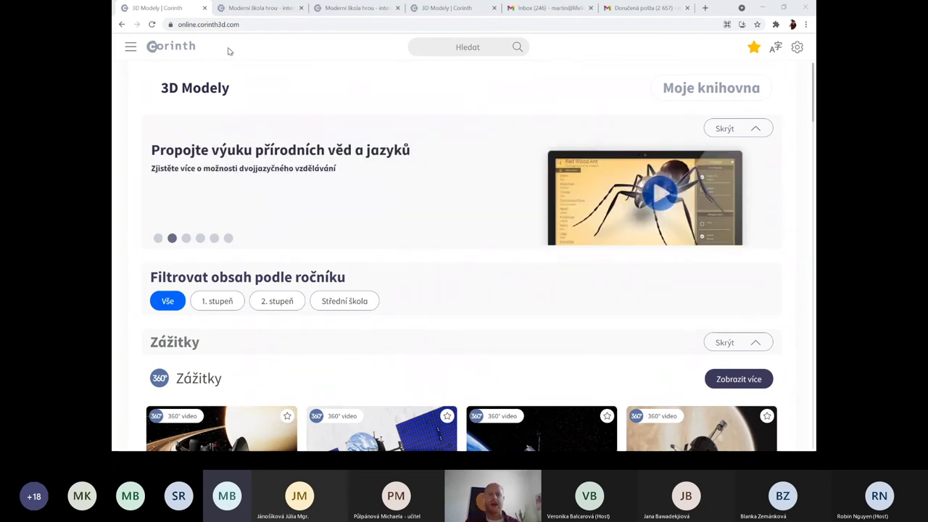
scroll(379, 269, down, 2)
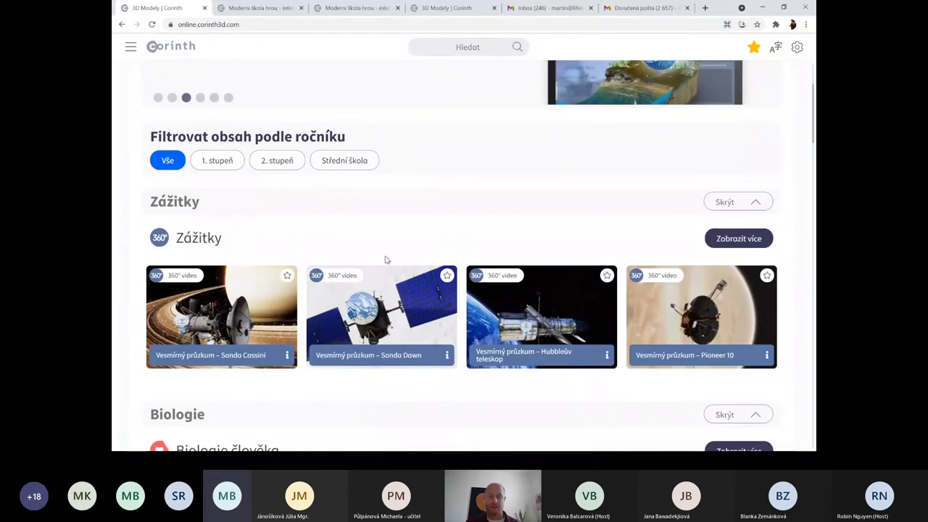
scroll(386, 259, up, 2)
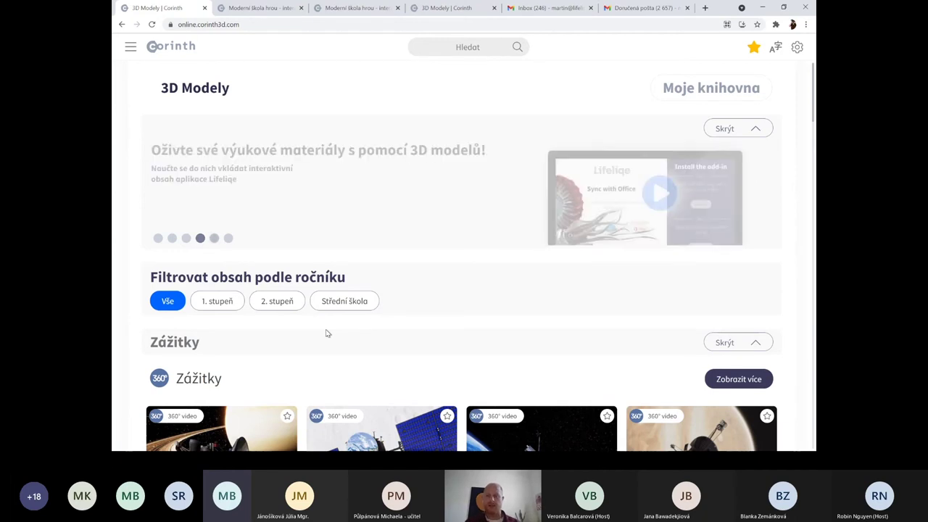
scroll(327, 334, down, 20)
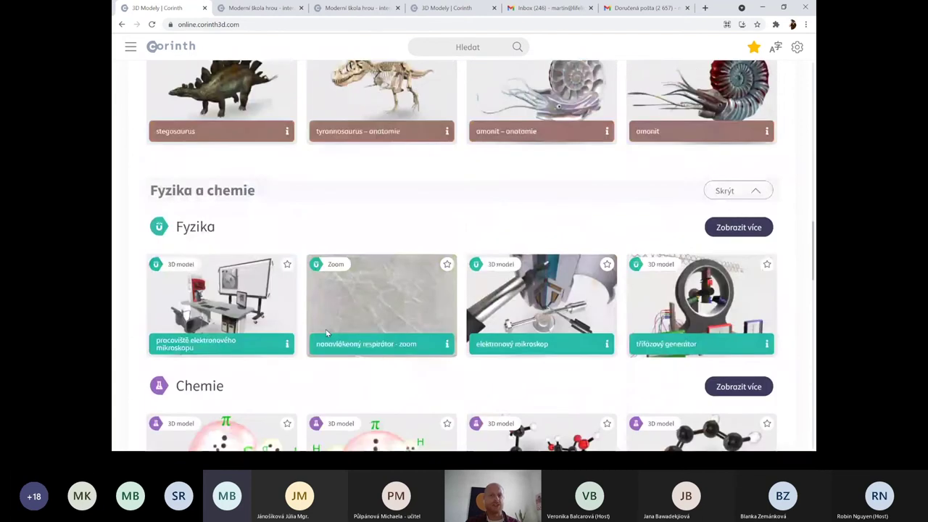
scroll(326, 333, down, 5)
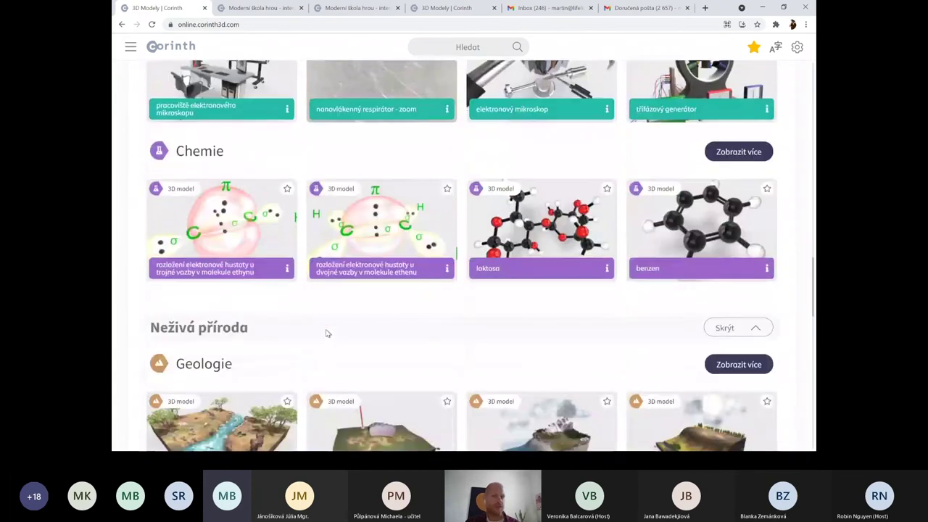
scroll(326, 334, down, 1)
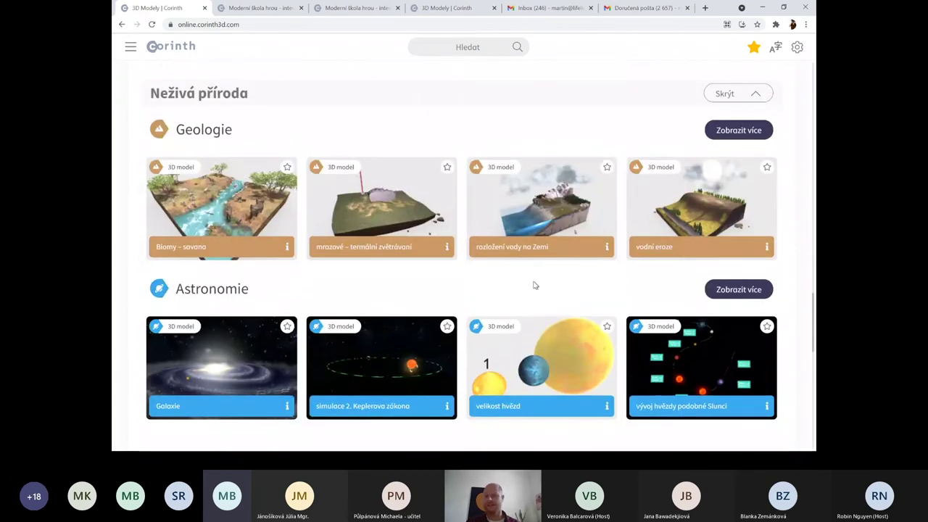
scroll(414, 277, down, 4)
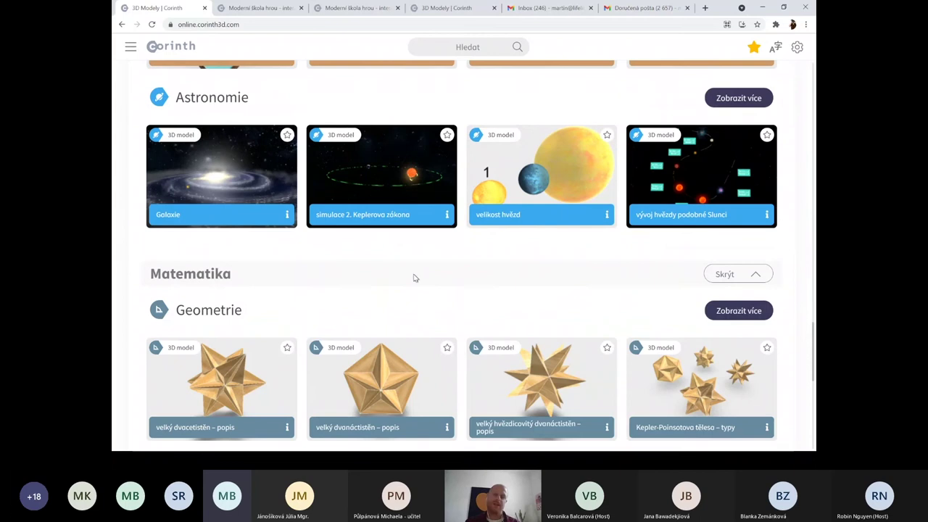
scroll(414, 278, up, 14)
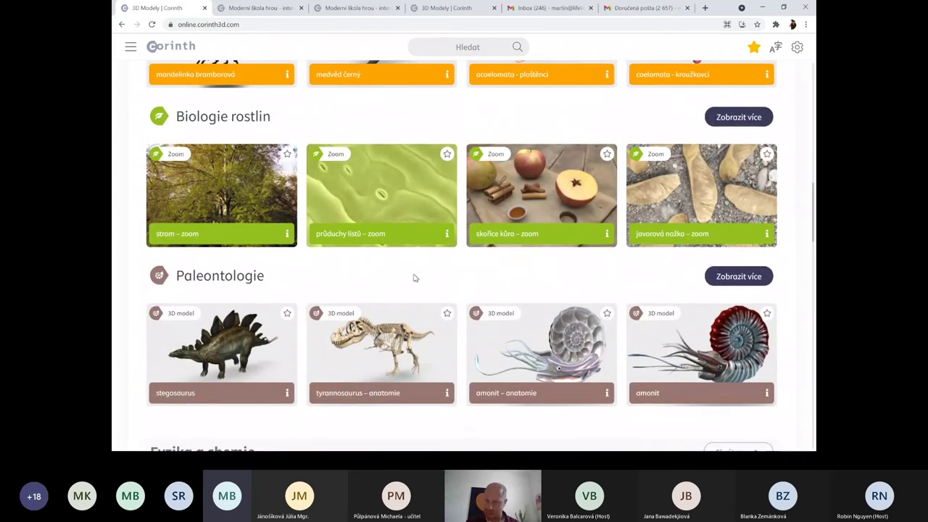
scroll(415, 277, up, 9)
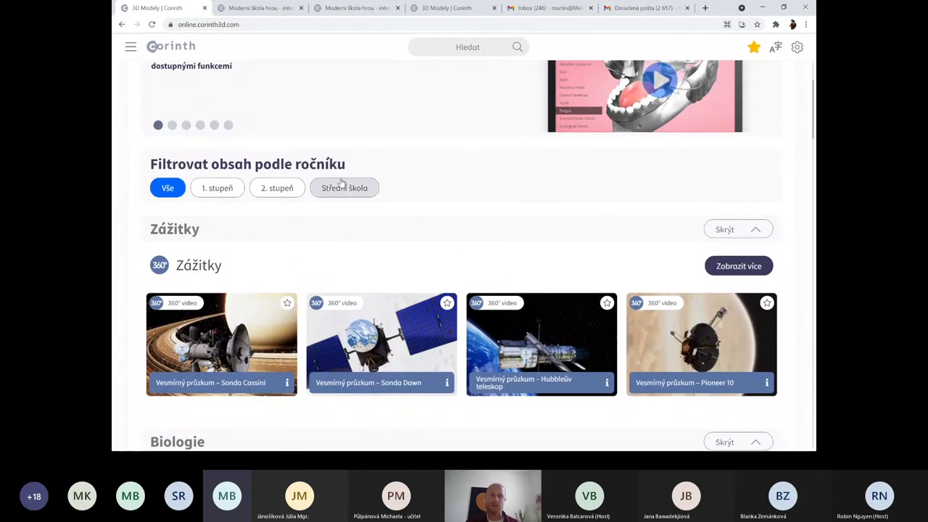
- Filter the library content by the 2. stupeň grade level and reset the filter to Vše
click(284, 193)
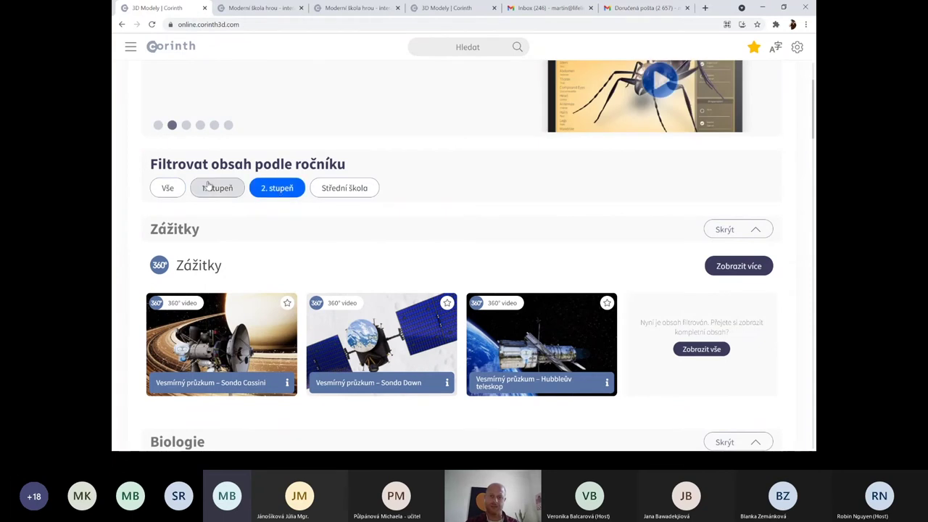
click(165, 188)
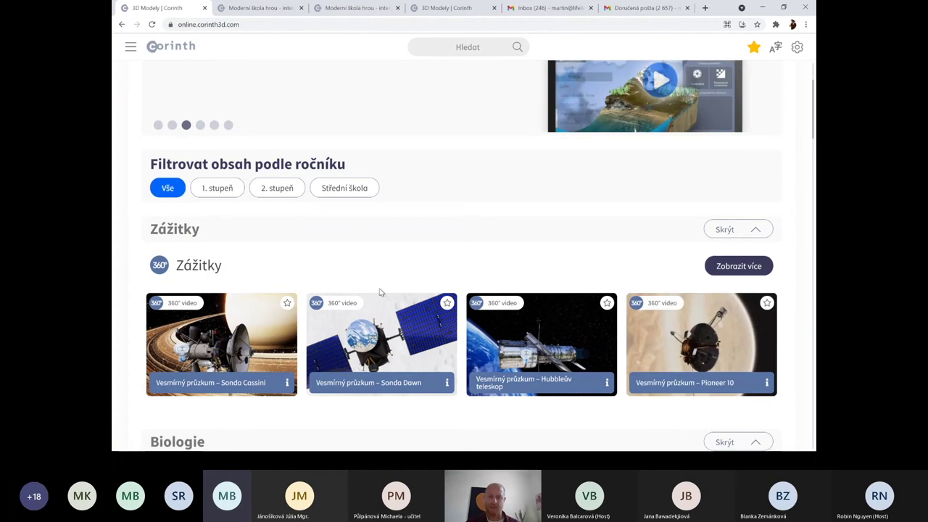
- Open the Biologie člověka category, filter its content by 2. stupeň and look through the filtered models
scroll(380, 292, down, 3)
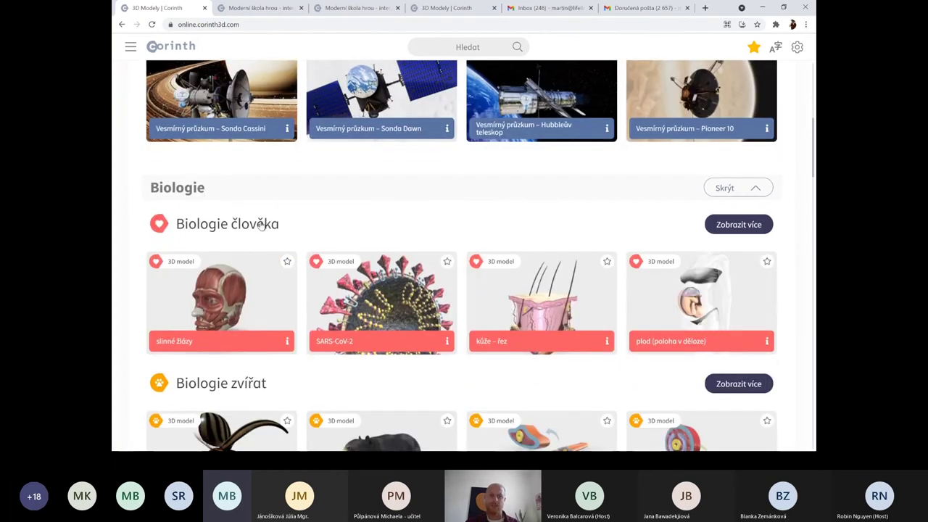
click(260, 225)
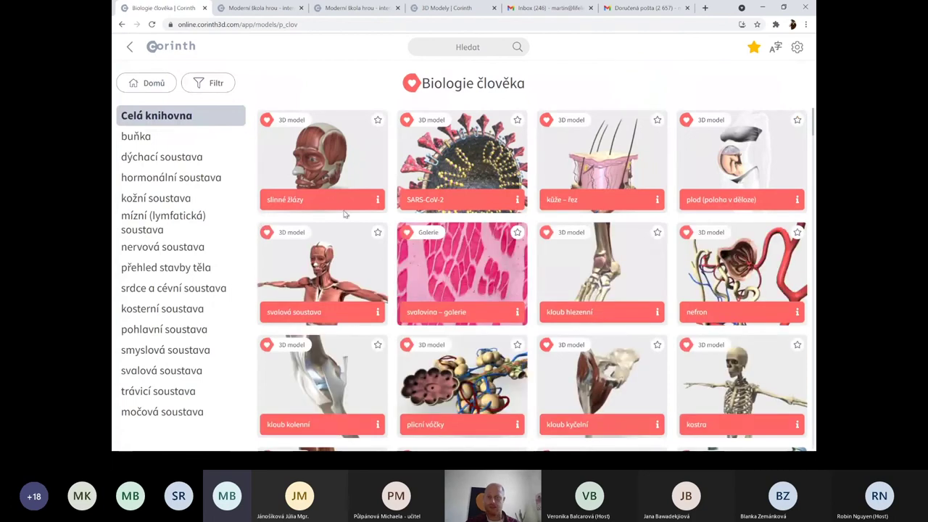
click(218, 85)
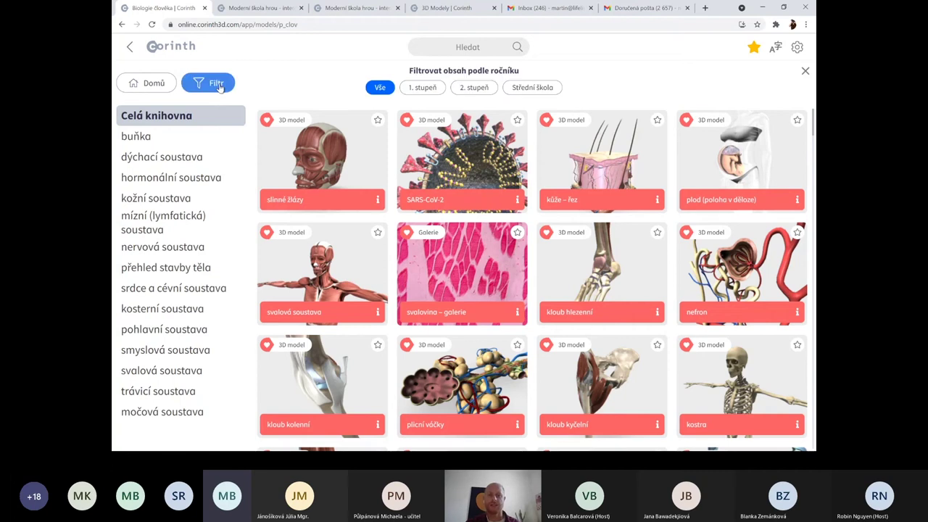
click(475, 88)
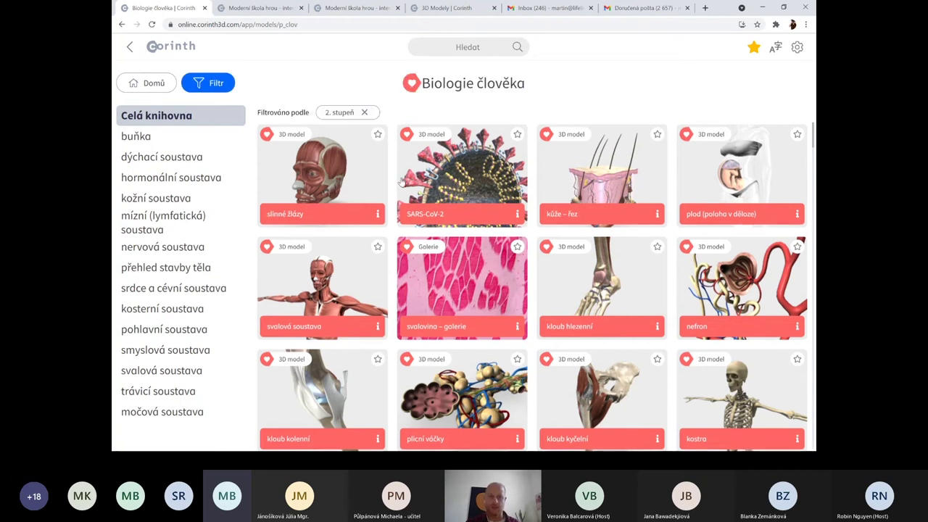
scroll(432, 290, down, 1)
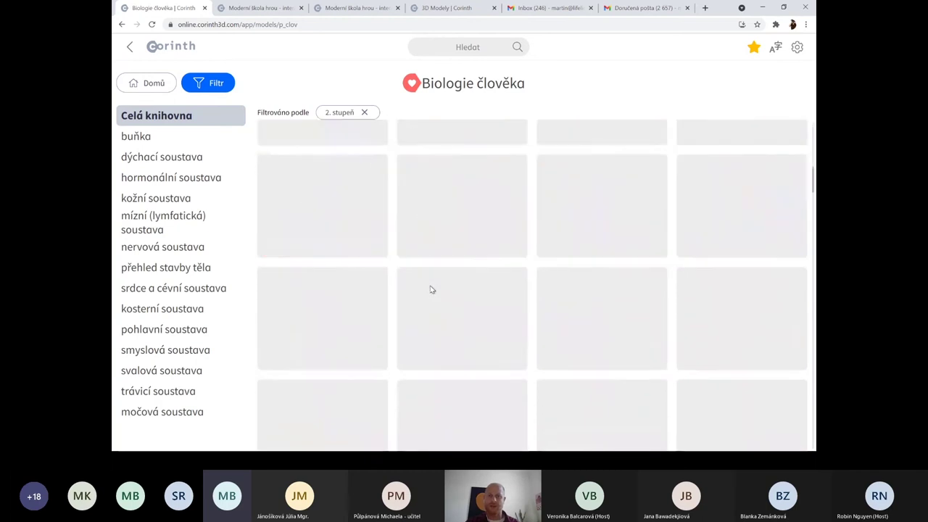
scroll(432, 290, up, 1)
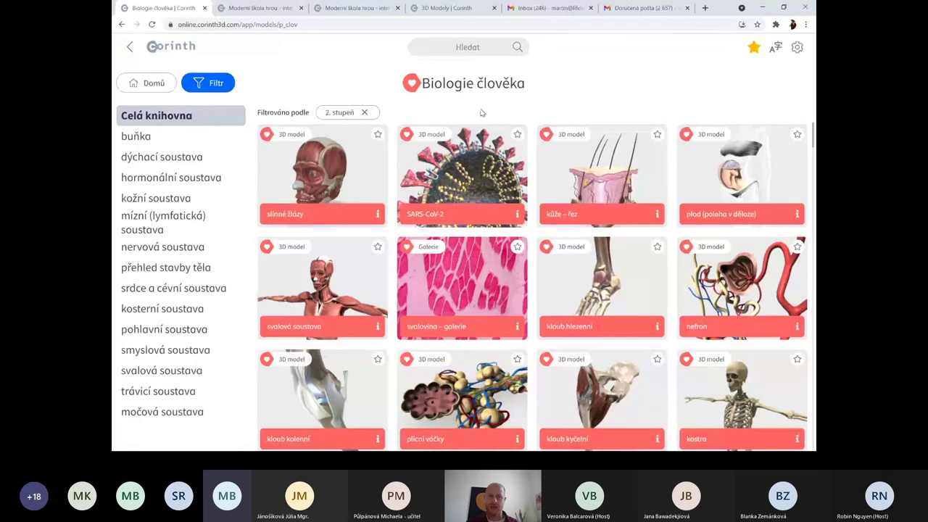
- Remove the 2. stupeň filter from Biologie člověka and return to the 3D Modely overview
click(365, 113)
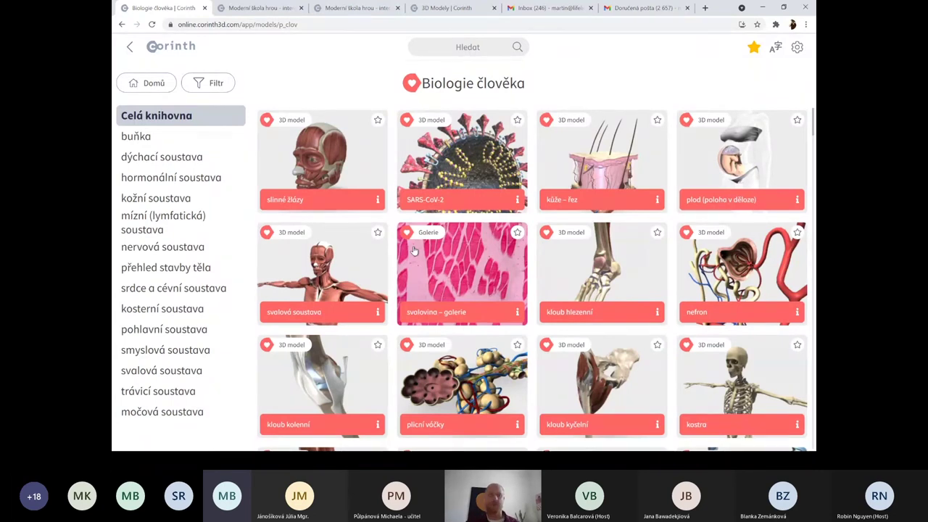
key(alt+Left)
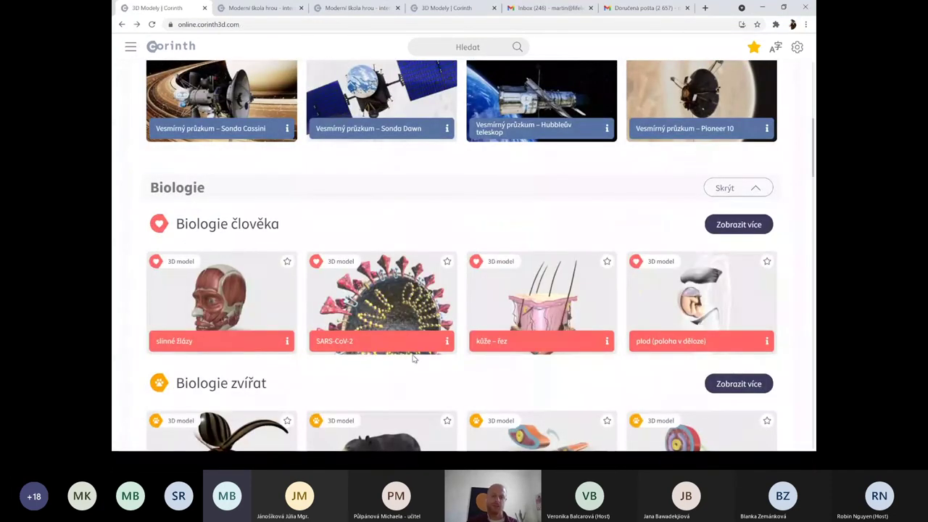
- Examine the grade-level filter options and the Zážitky and Biologie sections of the library overview
scroll(413, 358, down, 2)
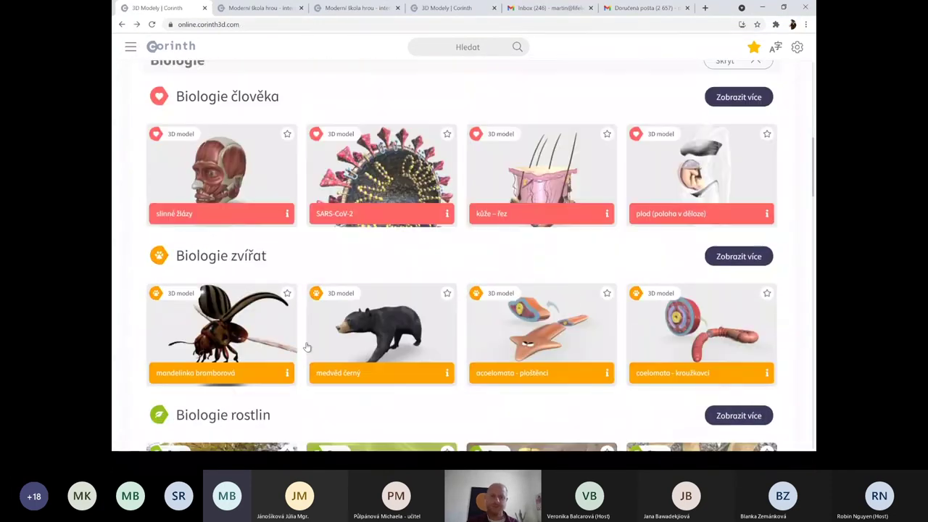
scroll(405, 175, up, 5)
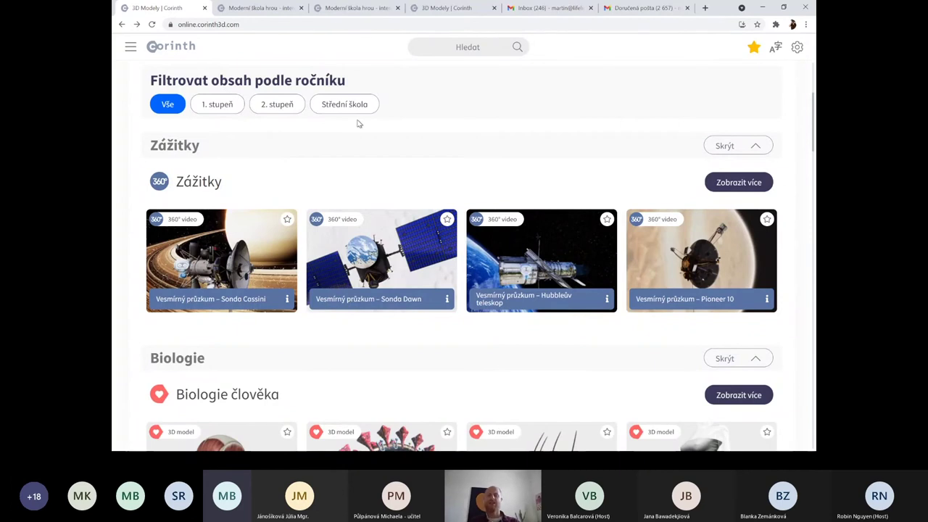
scroll(356, 127, up, 1)
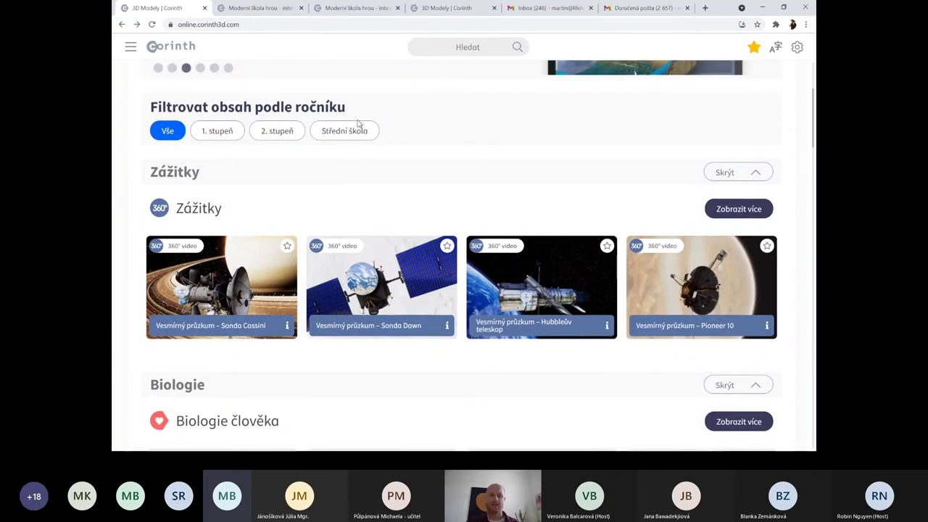
scroll(267, 196, up, 1)
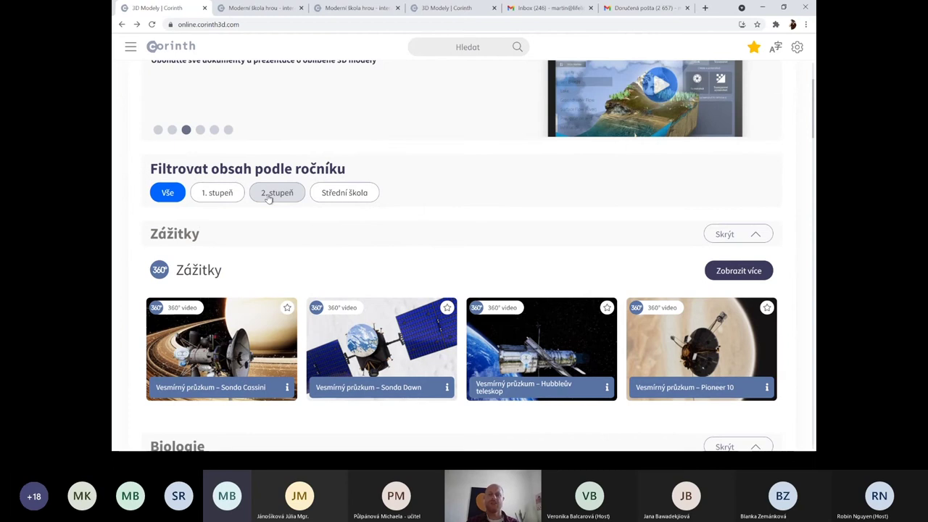
scroll(267, 196, up, 1)
scroll(267, 196, up, 1)
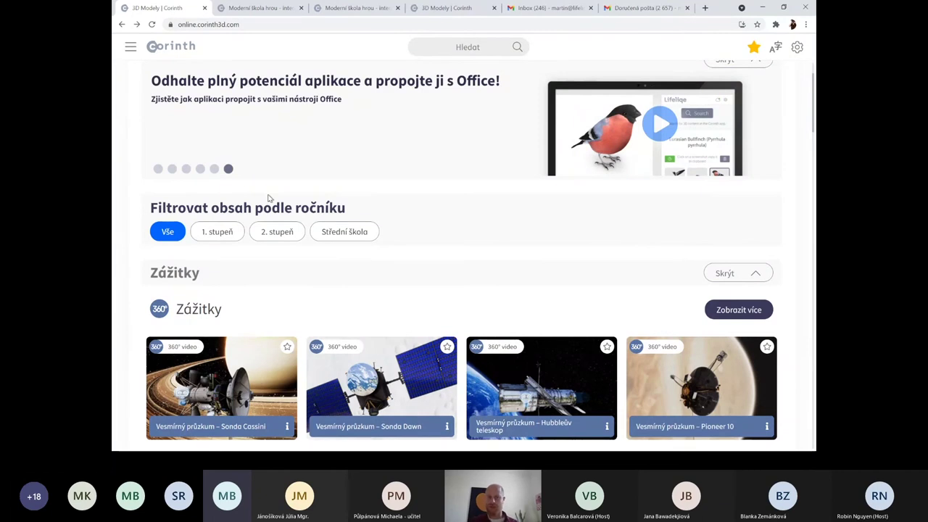
scroll(269, 198, down, 1)
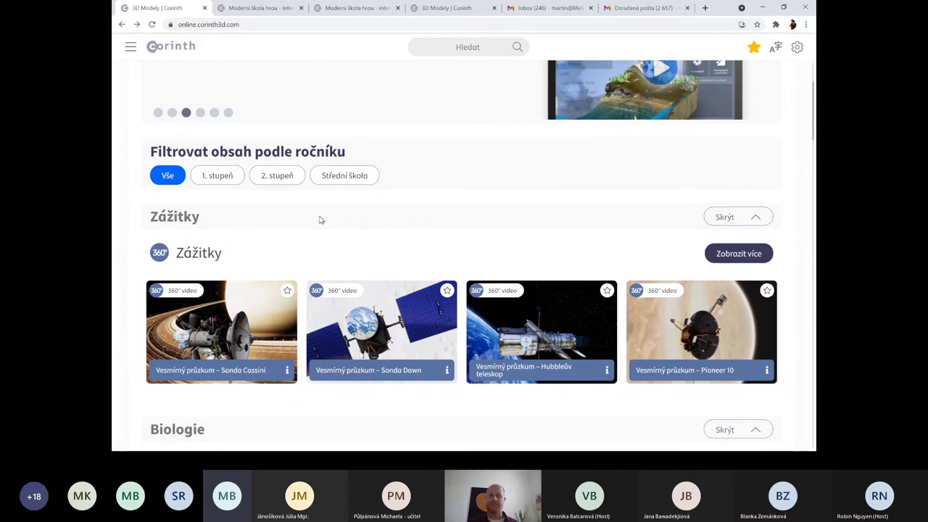
scroll(320, 219, down, 1)
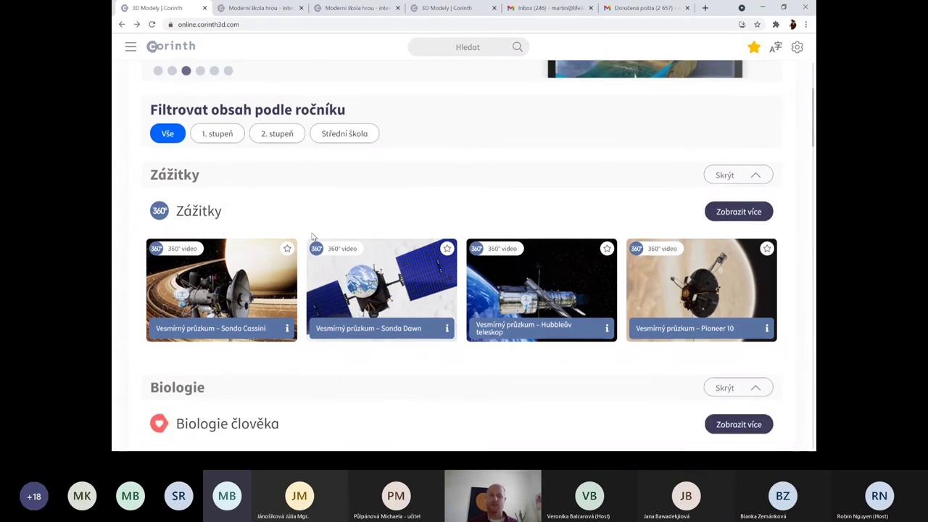
scroll(346, 275, down, 2)
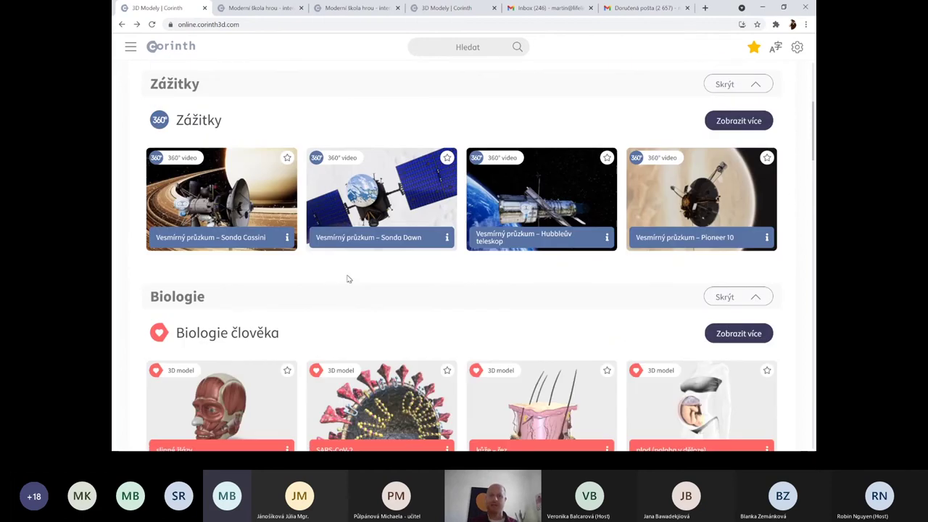
scroll(333, 268, down, 2)
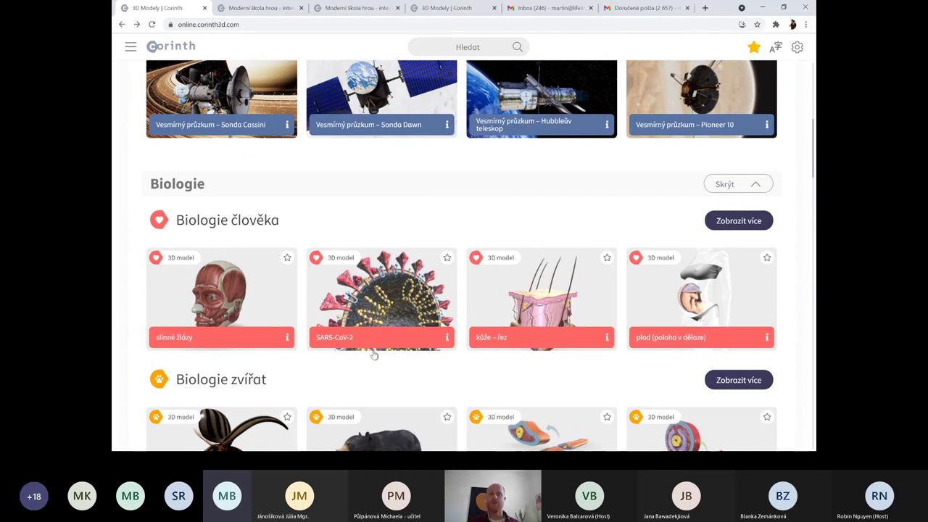
- Open the průduchy listů – zoom model from Biologie rostlin, expand its tool labels and zoom in slightly on the leaves
scroll(374, 355, up, 3)
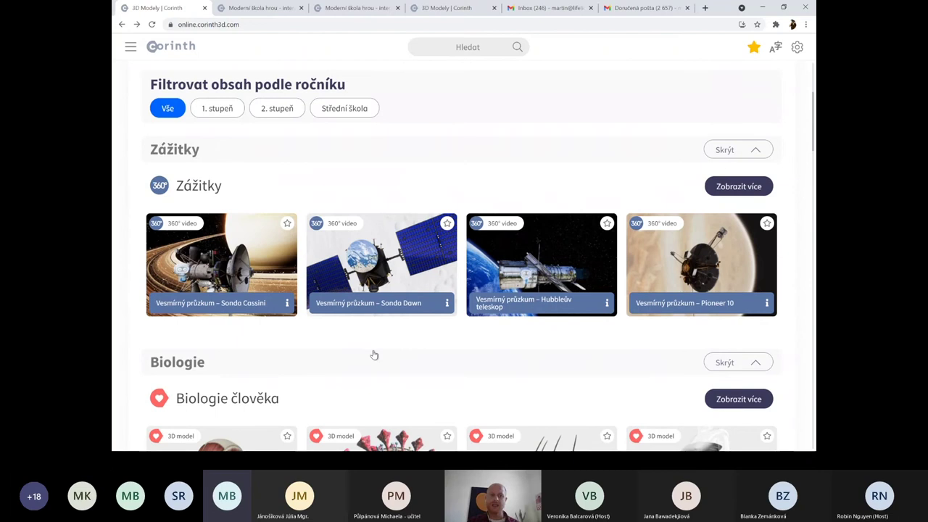
scroll(374, 354, down, 7)
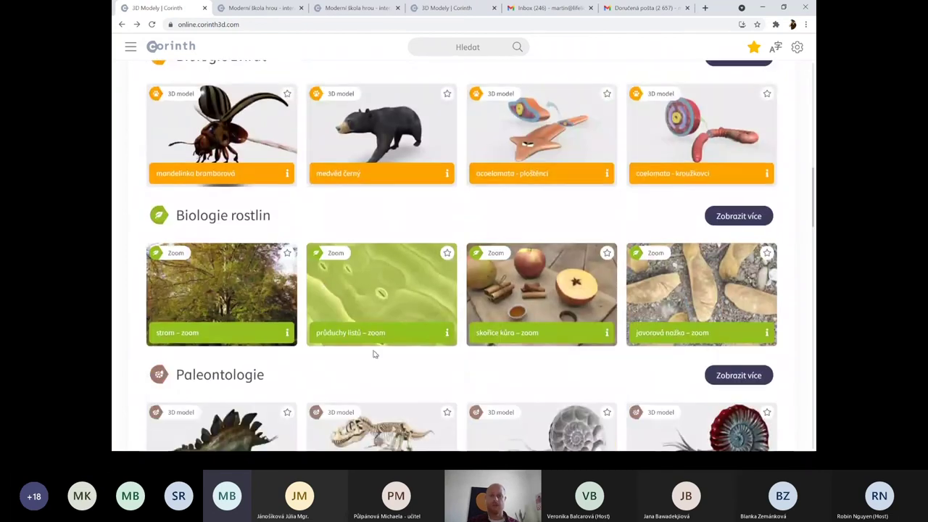
click(351, 306)
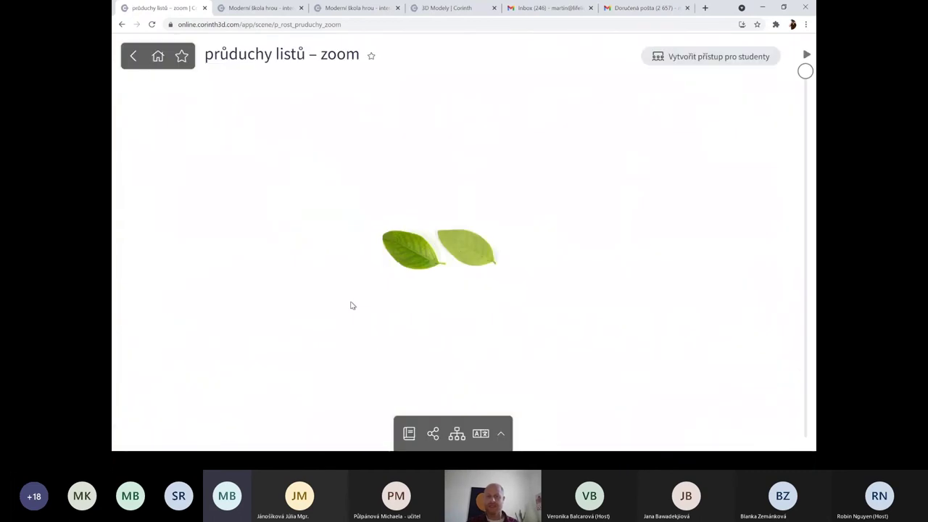
click(501, 434)
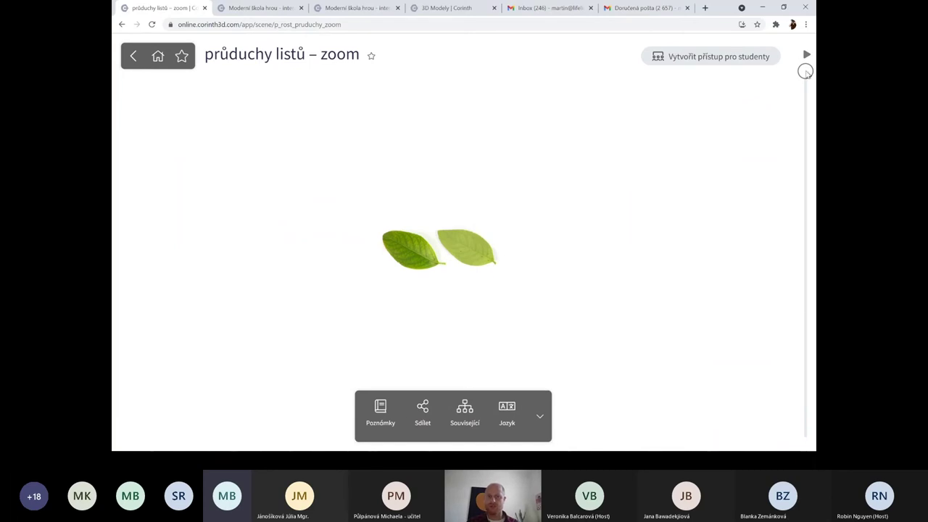
mouse_move(805, 72)
mouse_down()
mouse_move(803, 432)
mouse_move(804, 80)
mouse_up()
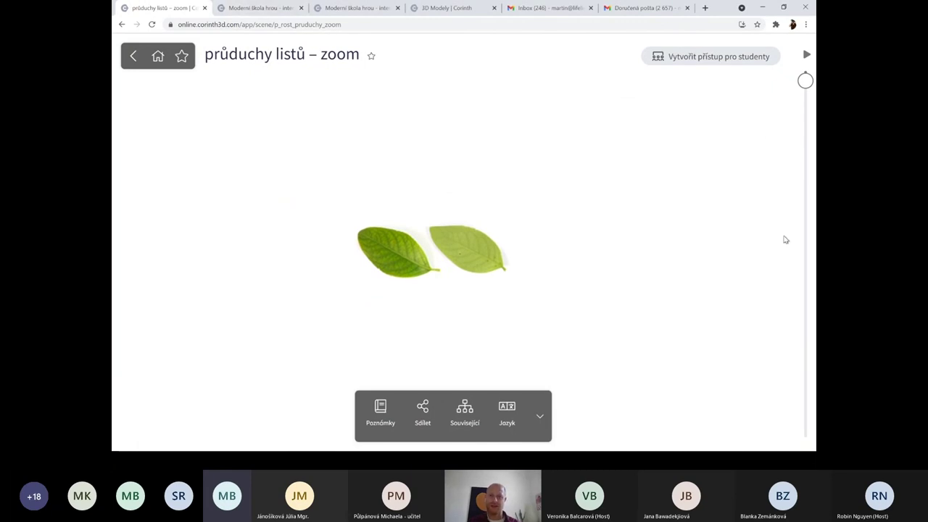
- View the student access QR code and sharing details for the průduchy listů – zoom model, and close them
click(688, 56)
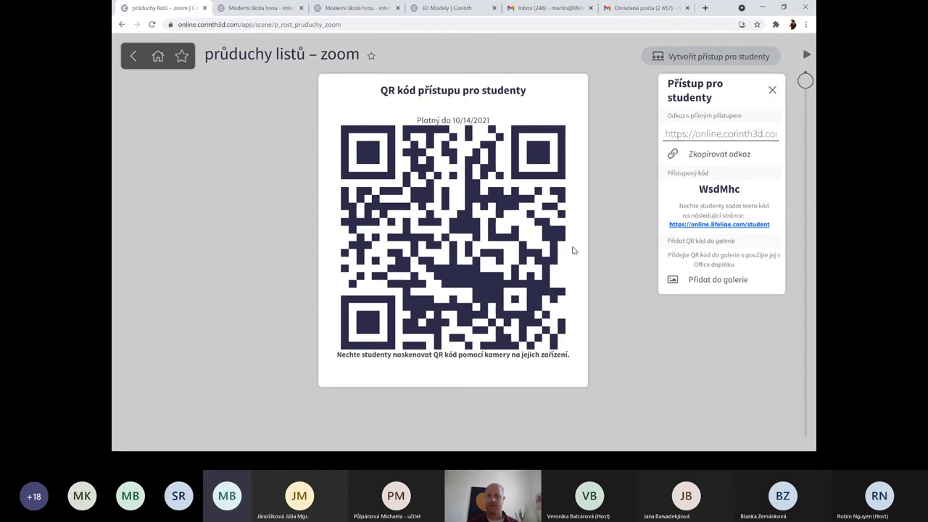
click(772, 92)
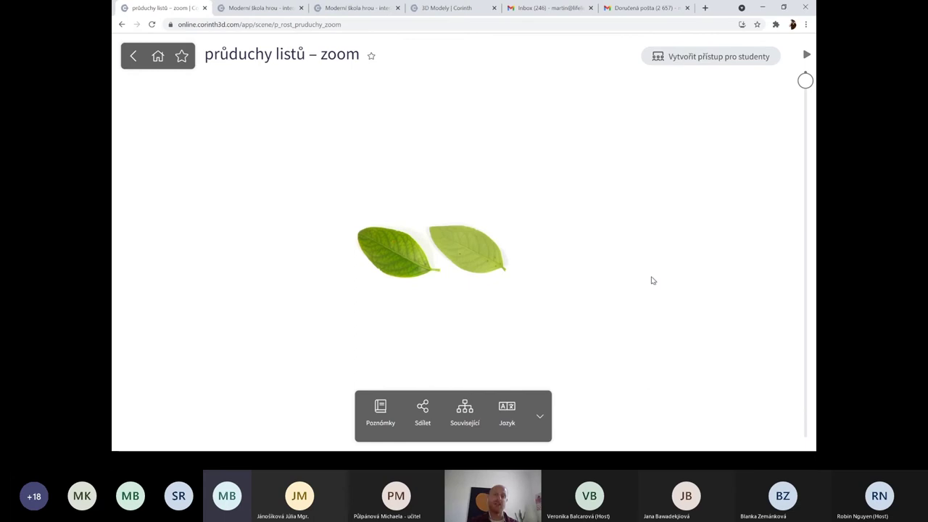
click(718, 58)
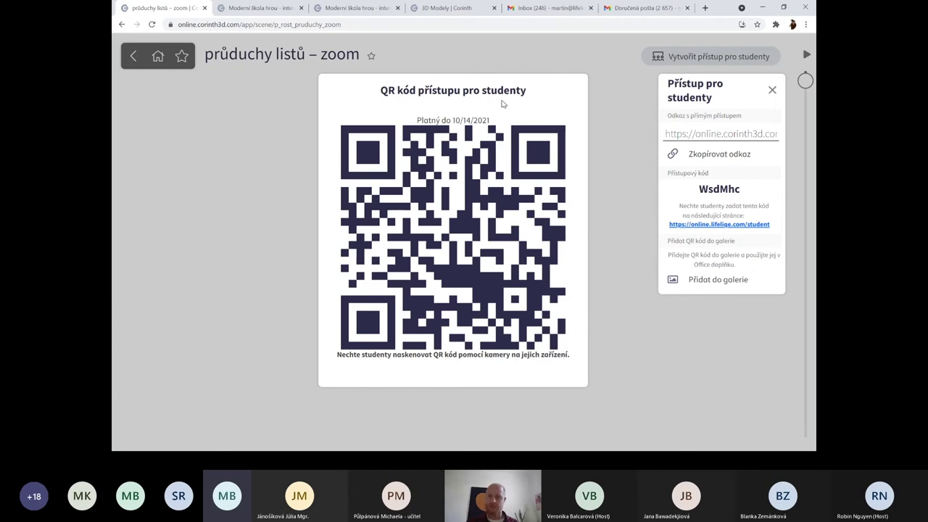
click(772, 91)
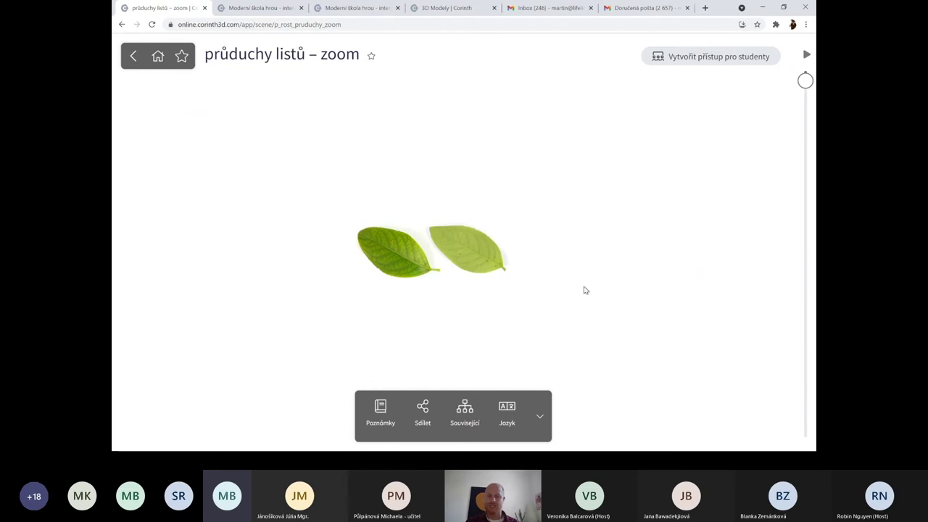
- Return to the 3D Modely overview and open the Geologie category under Neživá příroda
click(132, 58)
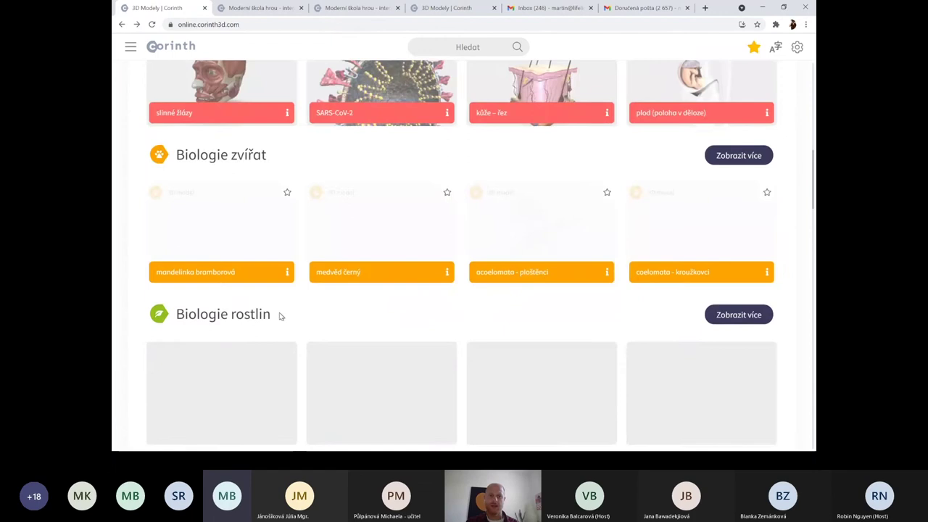
scroll(280, 315, down, 1)
scroll(280, 315, down, 3)
scroll(280, 314, up, 2)
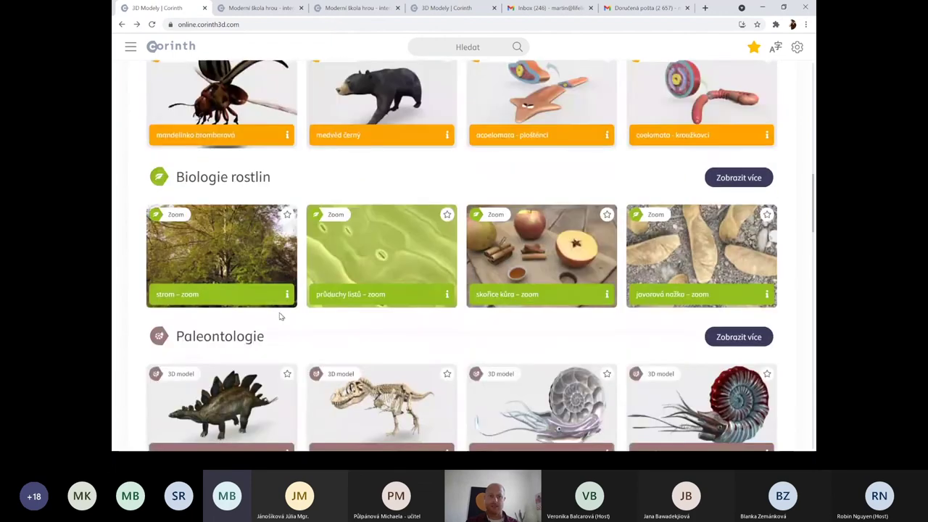
scroll(280, 316, down, 5)
scroll(279, 316, down, 3)
scroll(371, 341, down, 3)
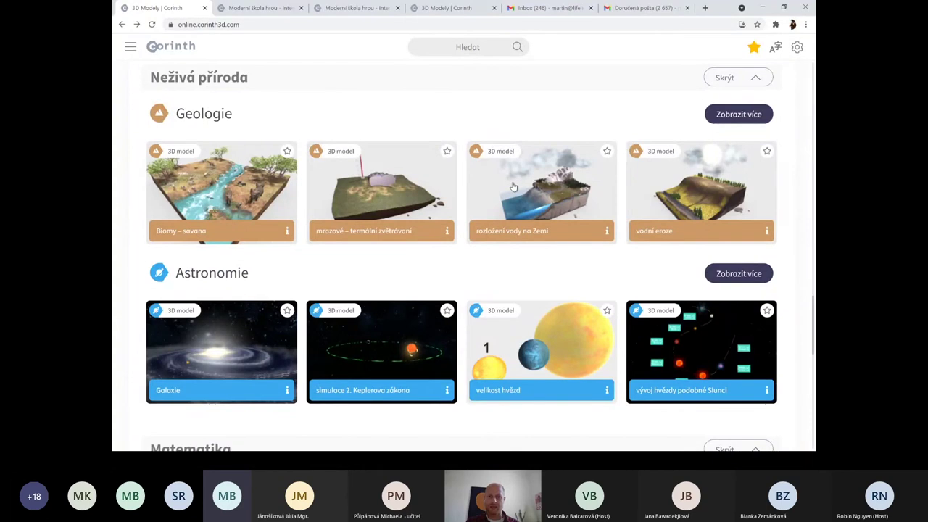
click(239, 119)
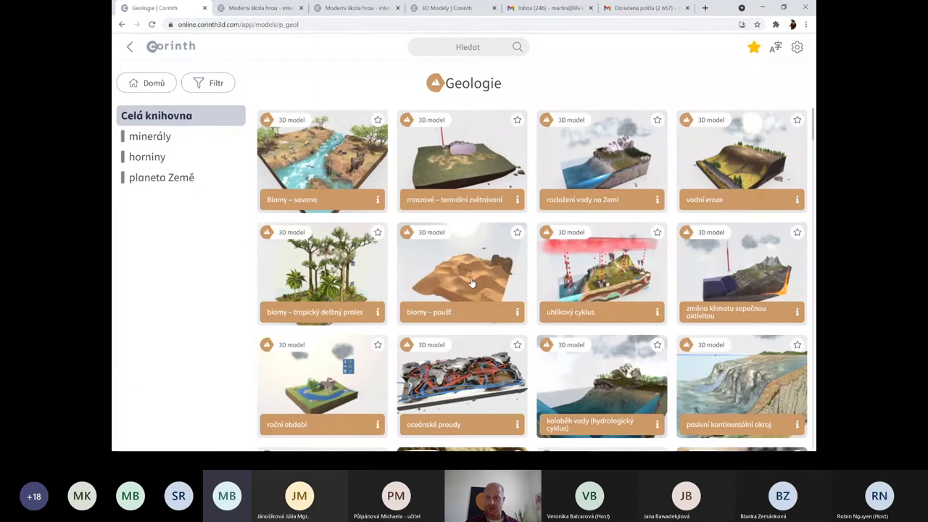
- Open the změna klimatu sopečnou aktivitou model and view its Poznámky and Sdílet options
click(717, 282)
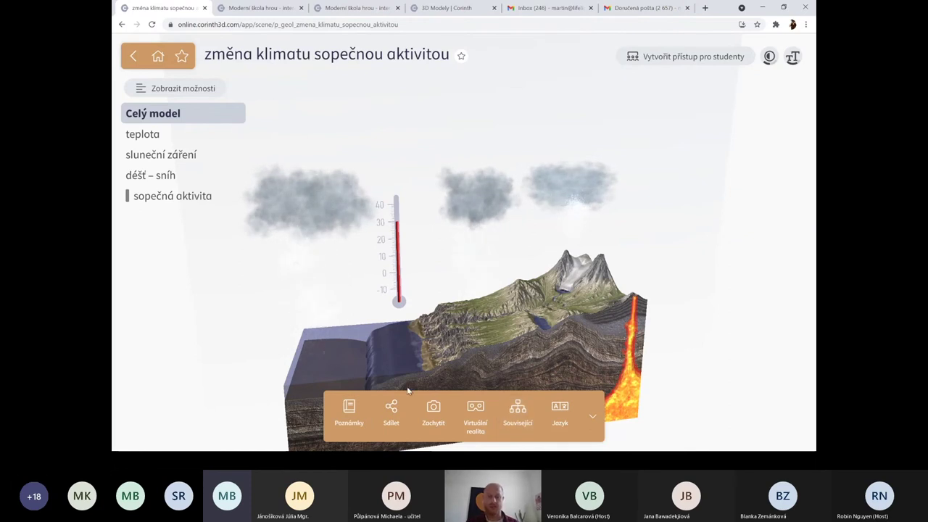
click(348, 414)
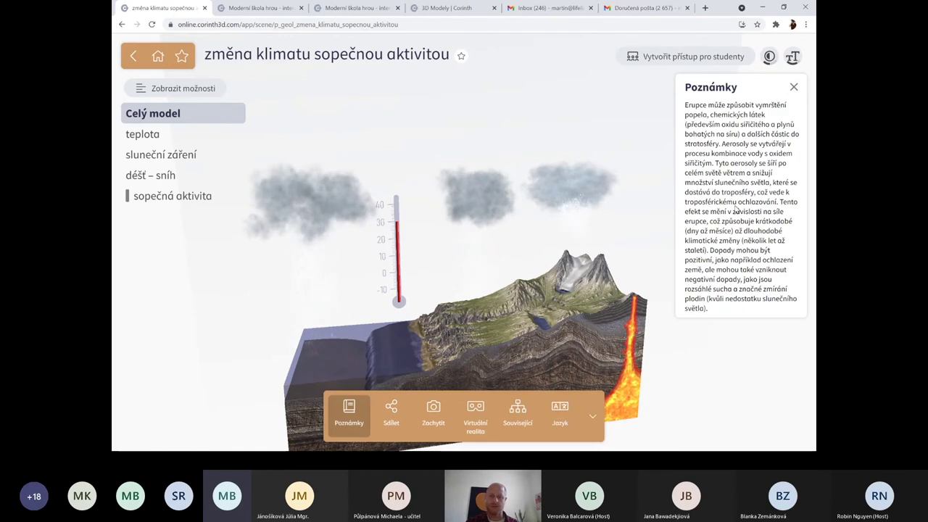
click(393, 414)
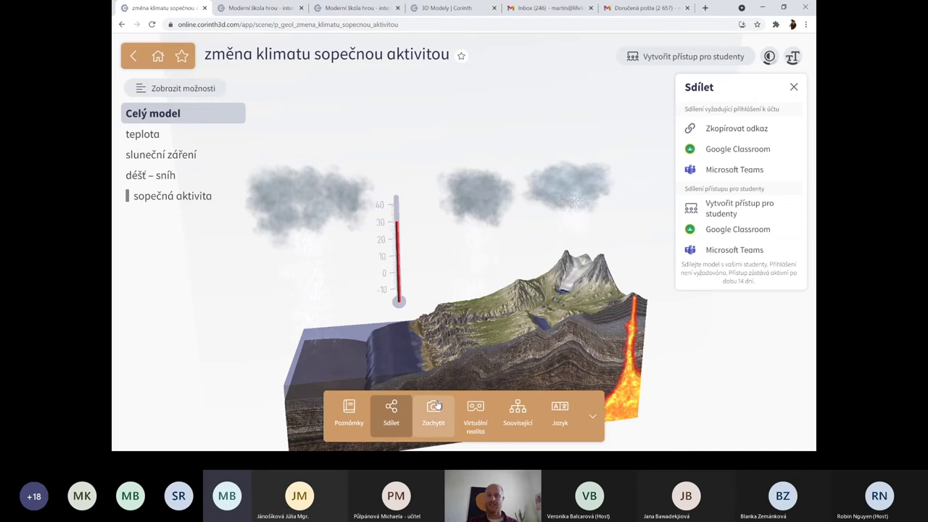
- Show the Zachytit screenshot options and rotate the volcanic climate model to frame a different view
click(436, 405)
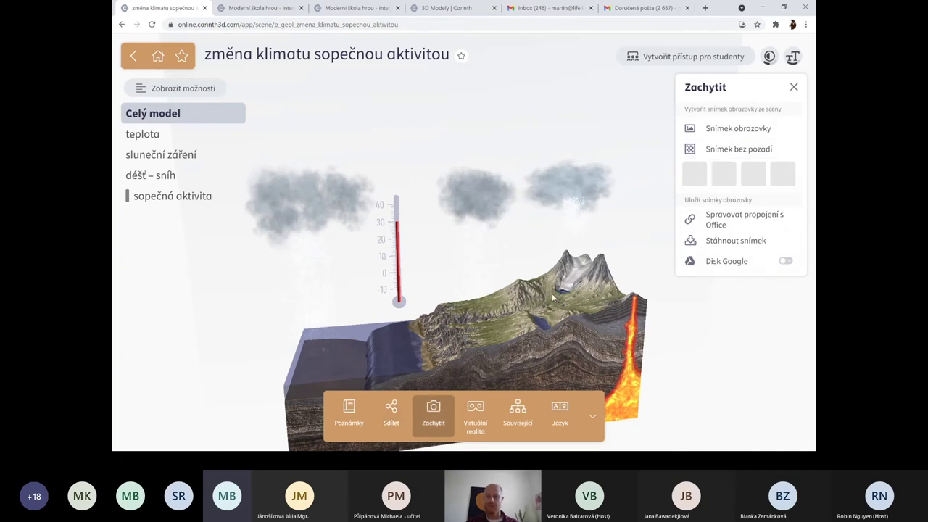
drag(435, 239, 558, 217)
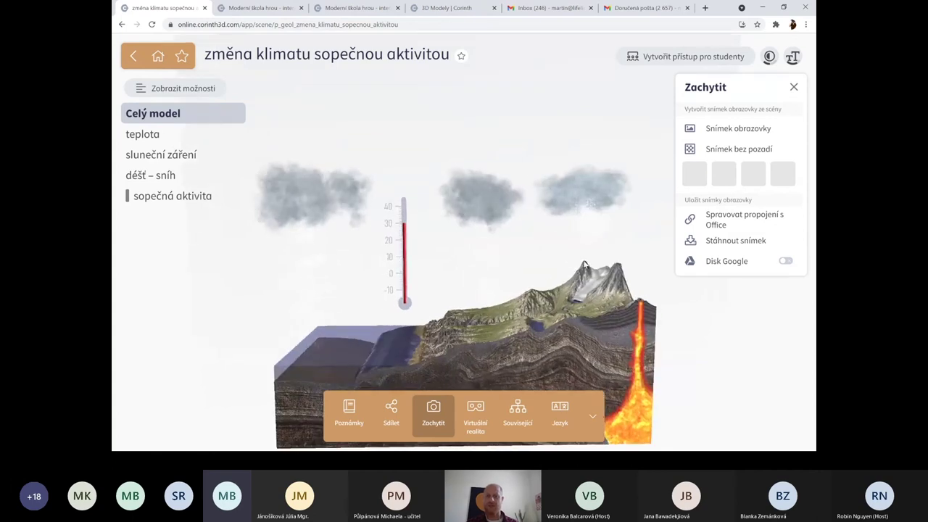
drag(523, 324, 535, 345)
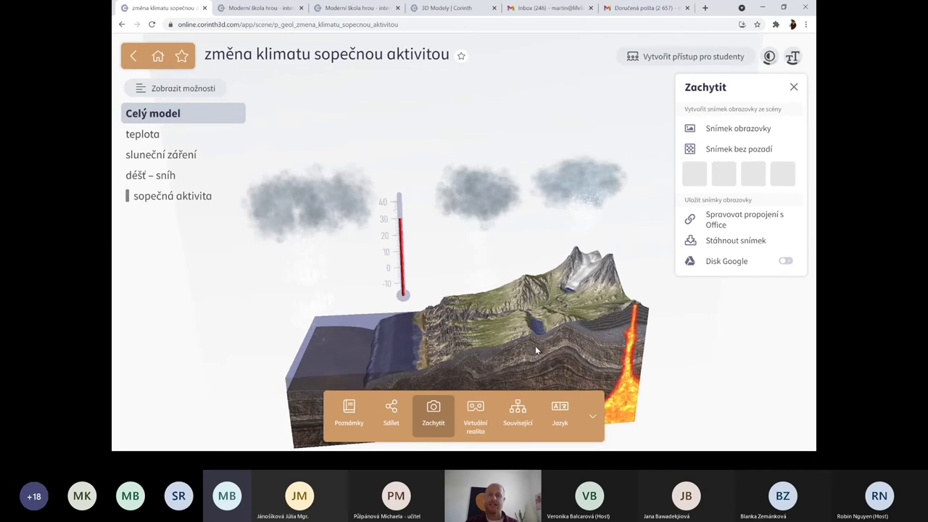
mouse_move(535, 345)
mouse_down()
mouse_move(562, 346)
mouse_move(543, 346)
mouse_up()
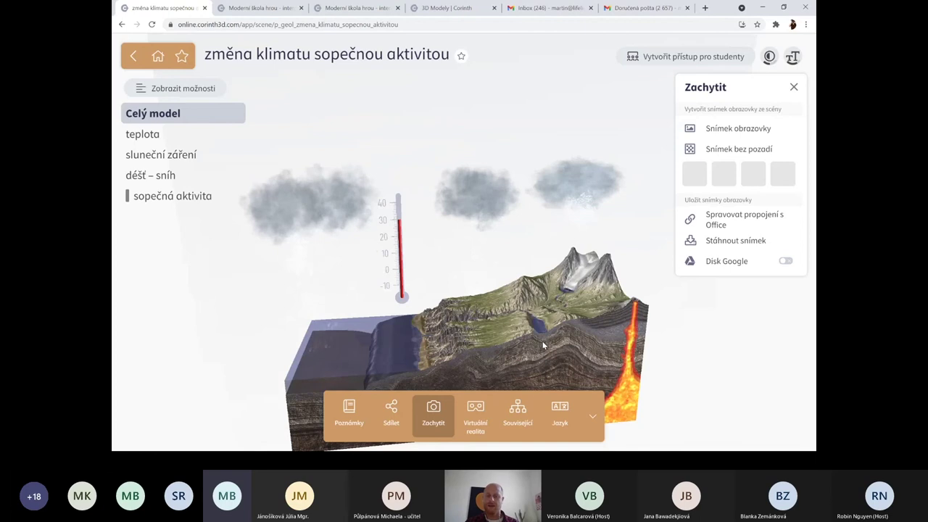
- Show the Virtuální realita options available for the volcanic climate model
click(467, 424)
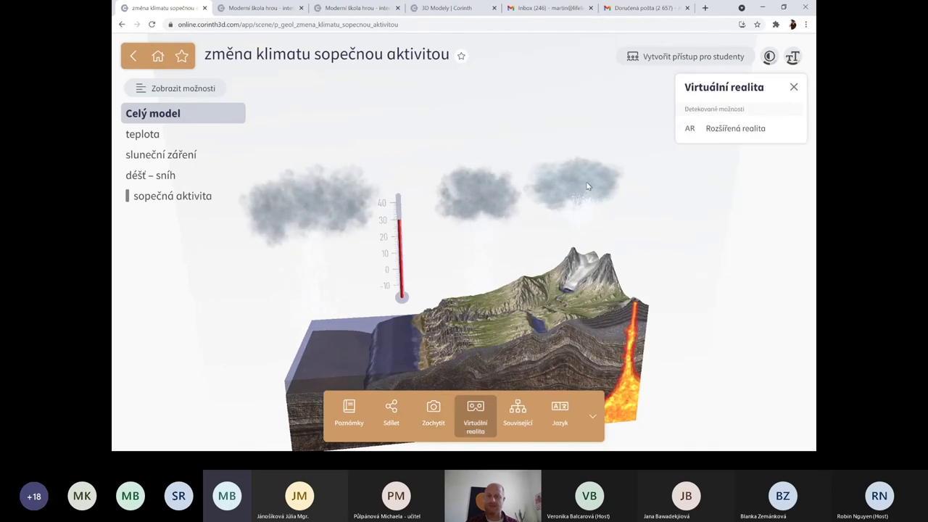
click(486, 414)
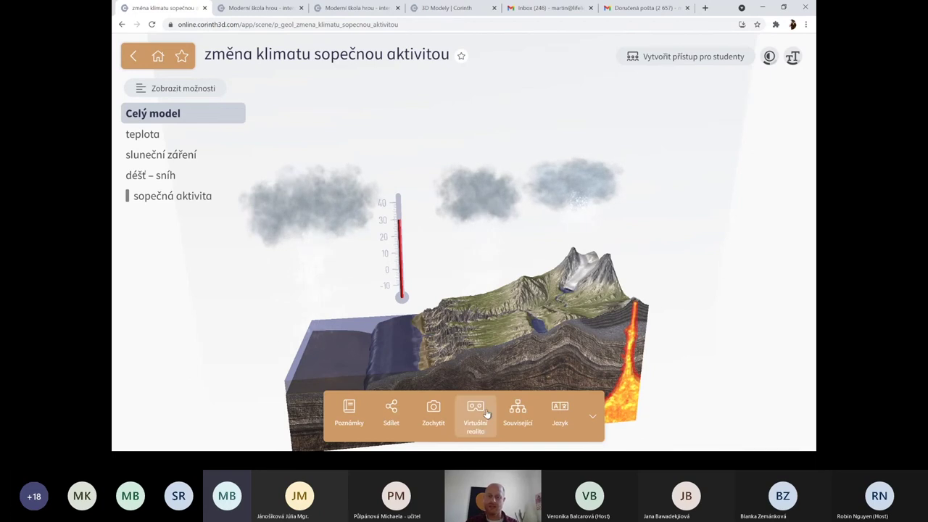
click(478, 415)
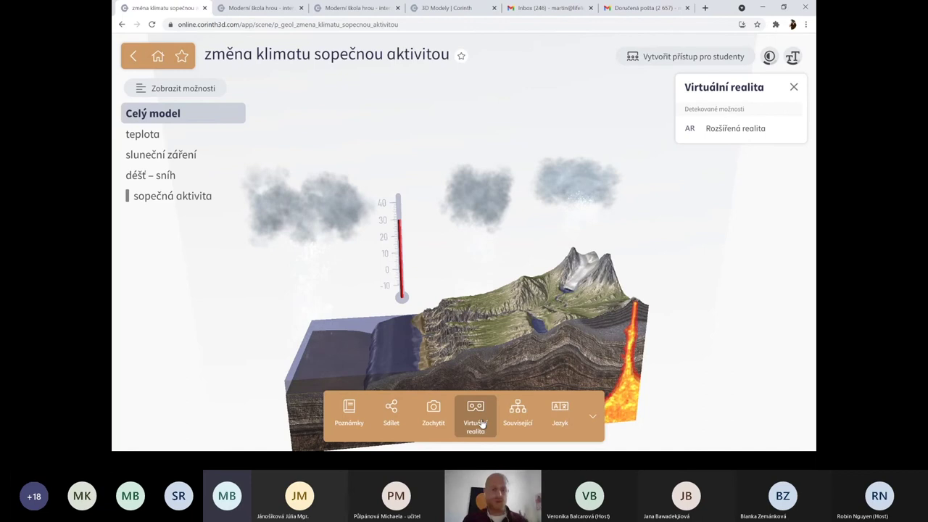
- Switch to the Microsoft Teams meeting, turn off the camera there and return to the Corinth model in the browser
key(alt+Tab)
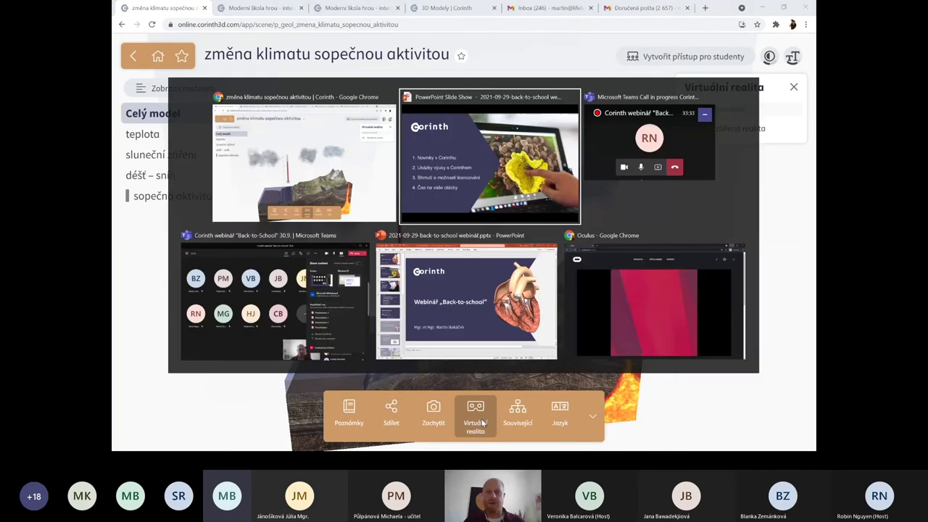
key(alt+Tab)
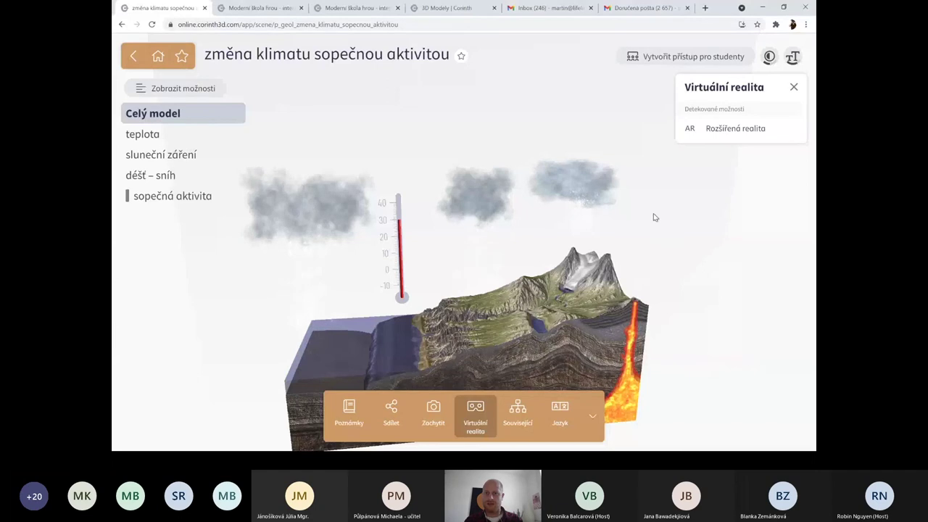
key(alt+Tab)
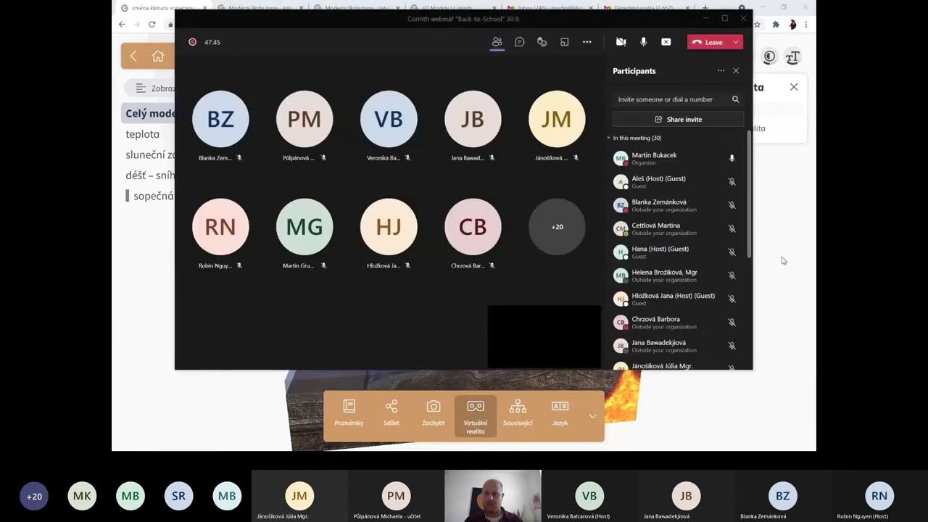
click(783, 263)
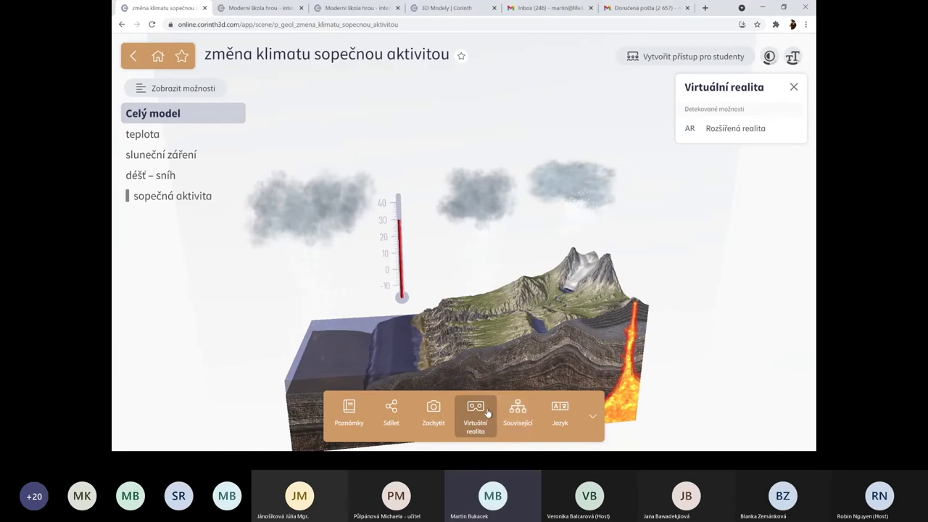
- View the volcanic climate model in Rozšířená realita, move and rotate it over the camera image, and exit the mode
click(732, 132)
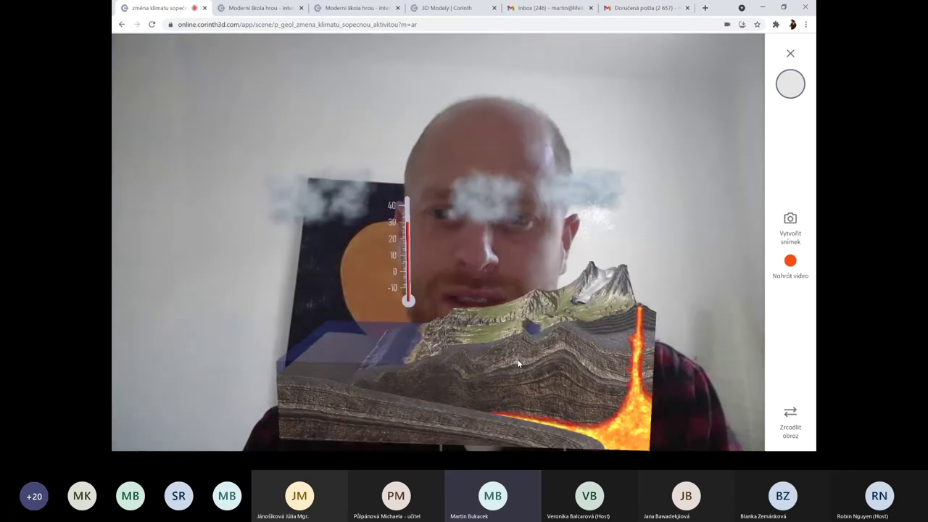
drag(518, 364, 739, 449)
right_click(743, 451)
click(743, 458)
drag(624, 348, 555, 374)
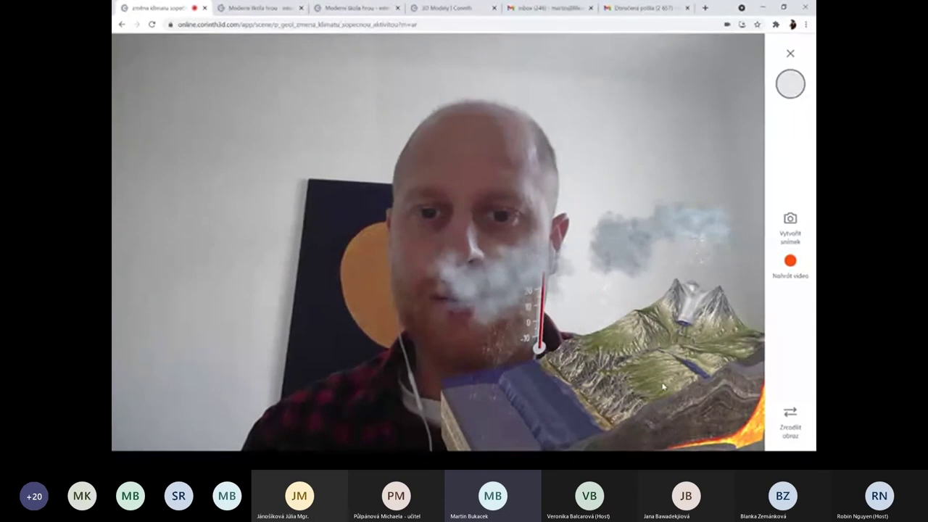
drag(662, 387, 641, 339)
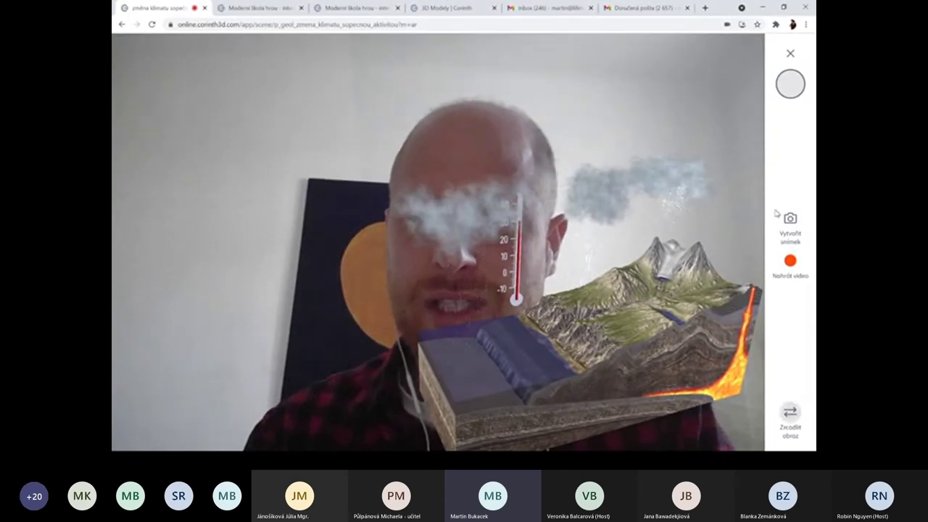
key(Escape)
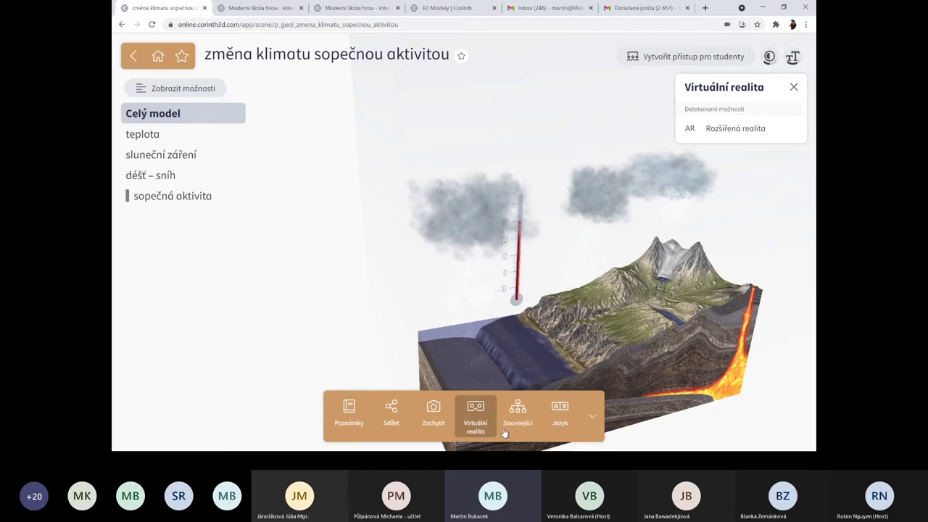
- Collapse the model's tool labels and close the Virtuální realita options
click(595, 421)
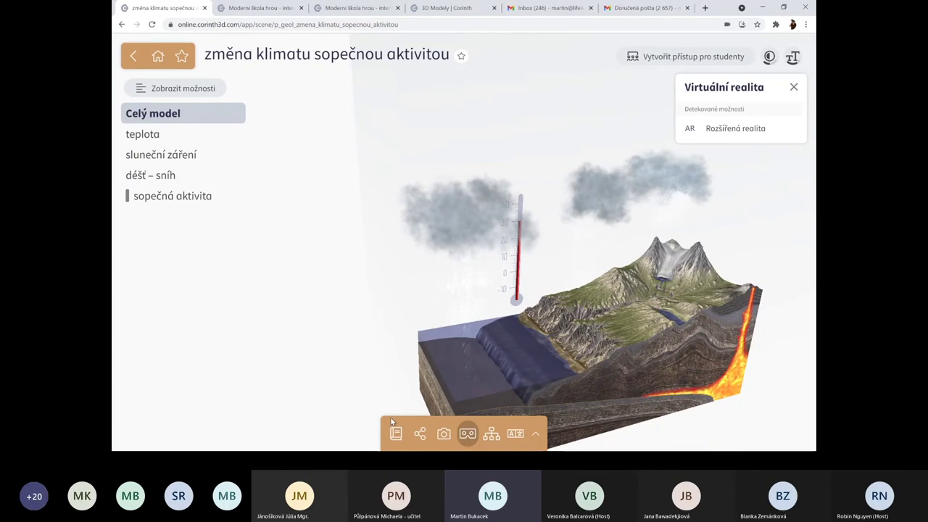
click(793, 88)
- Cycle the interface text size through the large and small settings and back to the standard size
click(792, 64)
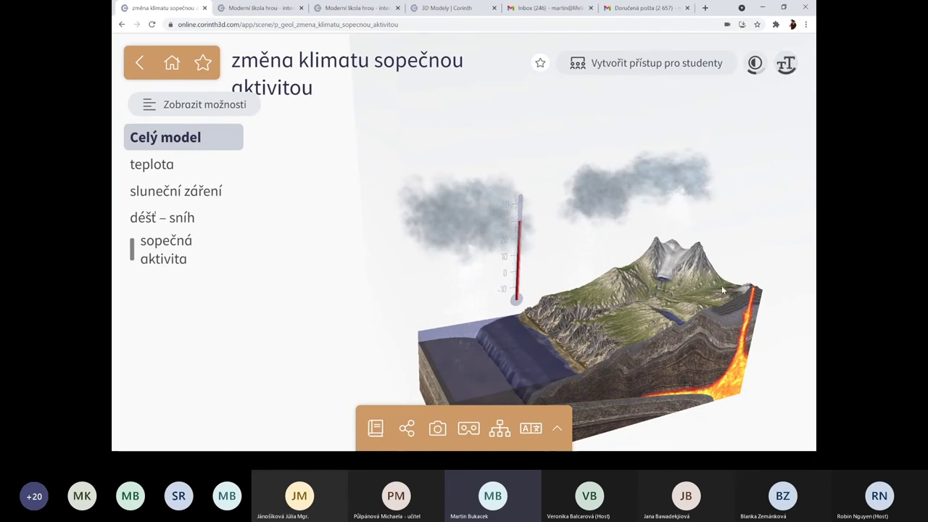
click(789, 63)
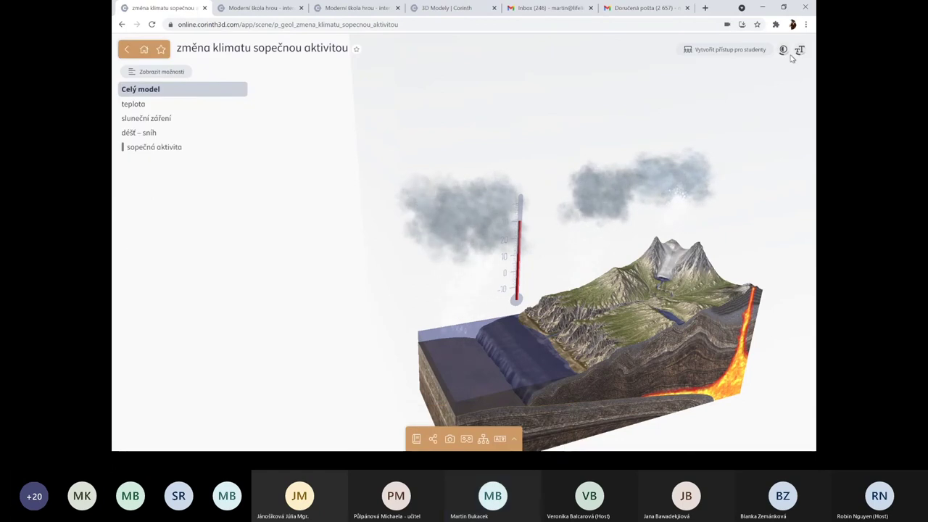
click(799, 51)
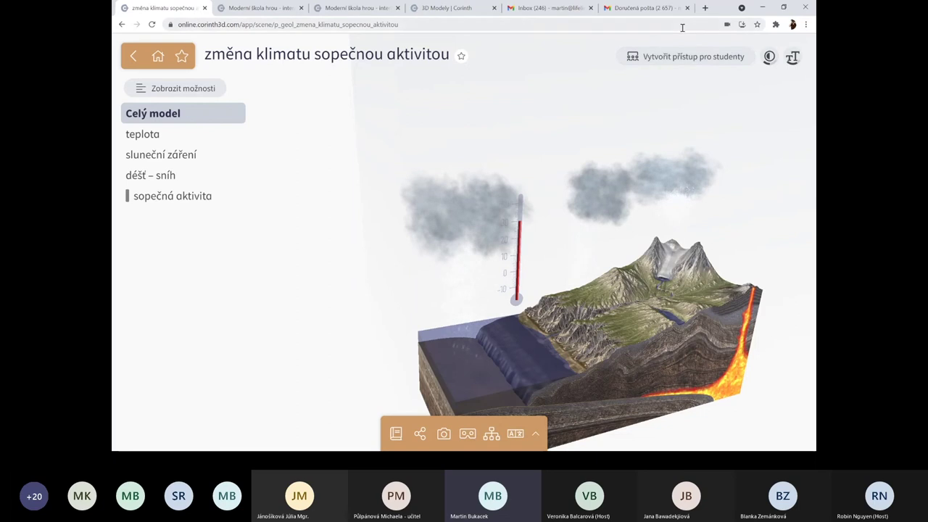
- Expand the model's tool labels and switch the part list from names to Čísla částí modelu
click(533, 434)
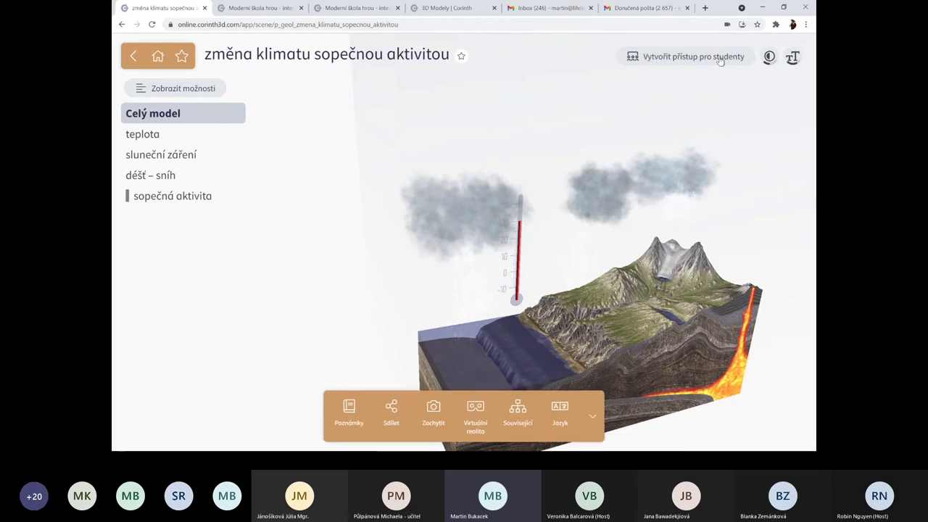
click(175, 96)
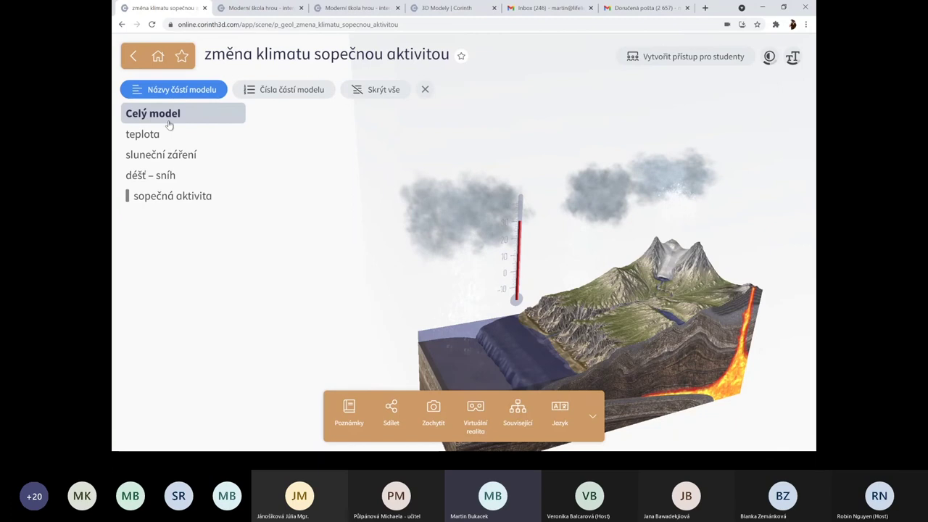
click(288, 90)
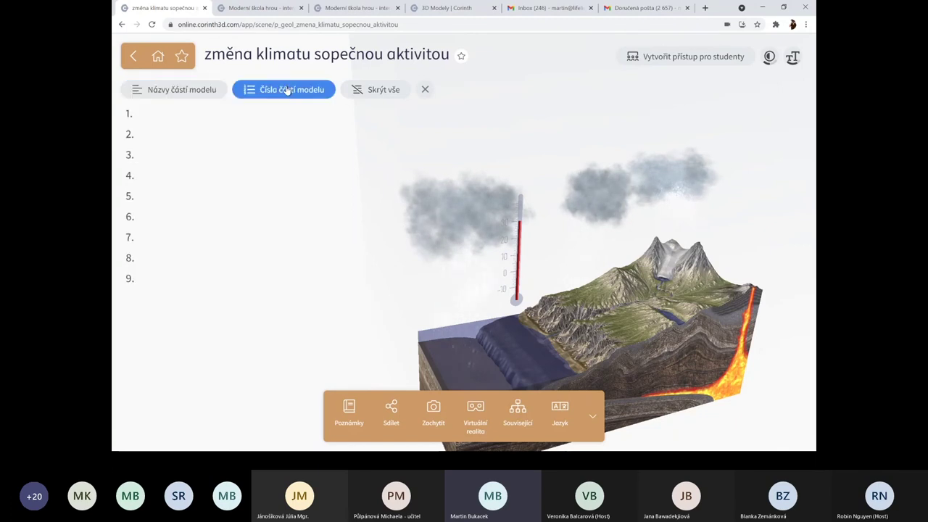
- View the model's numbered parts, going through 4, 6, 7, 8 and 9 and back to 4 and 5
click(140, 183)
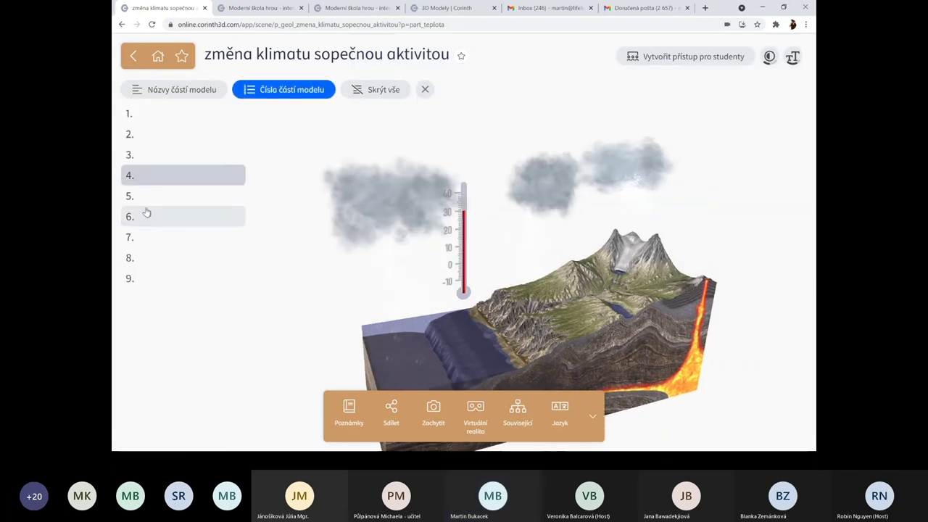
click(147, 214)
click(148, 236)
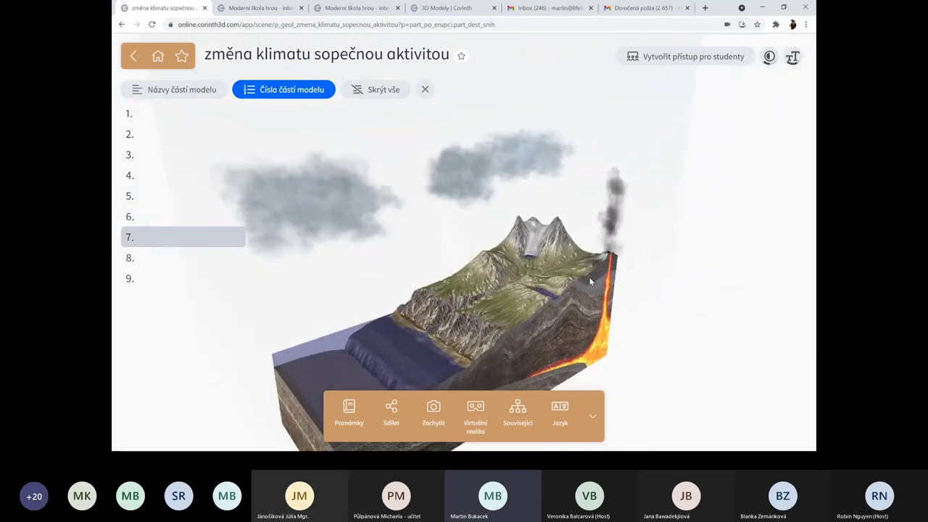
scroll(590, 281, up, 5)
scroll(560, 277, down, 6)
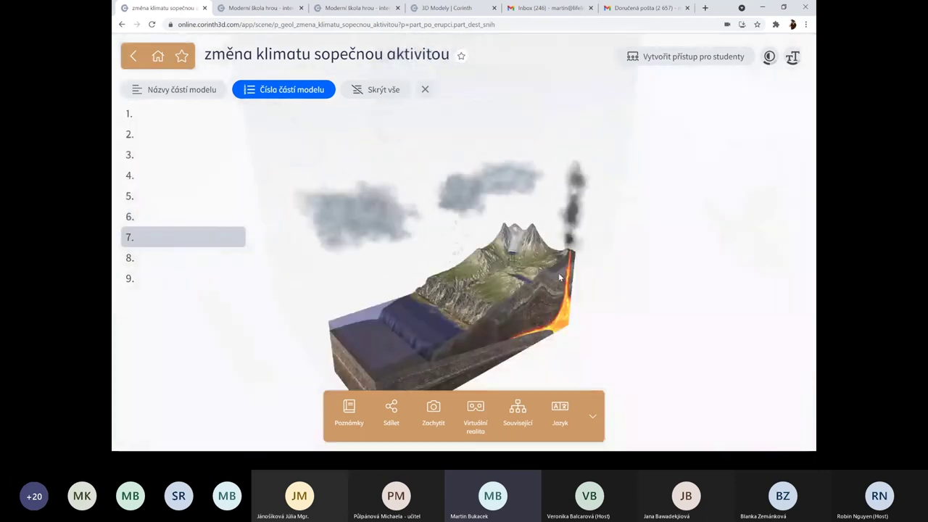
click(169, 259)
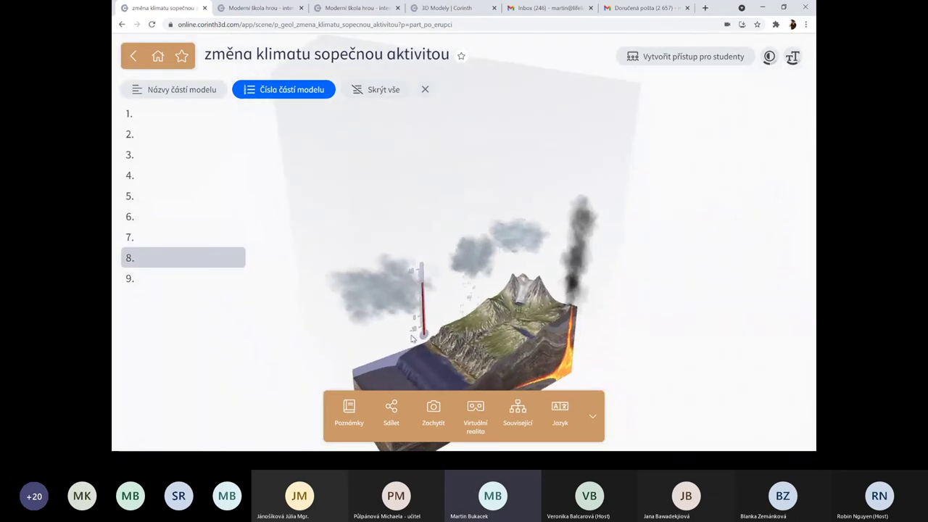
click(132, 282)
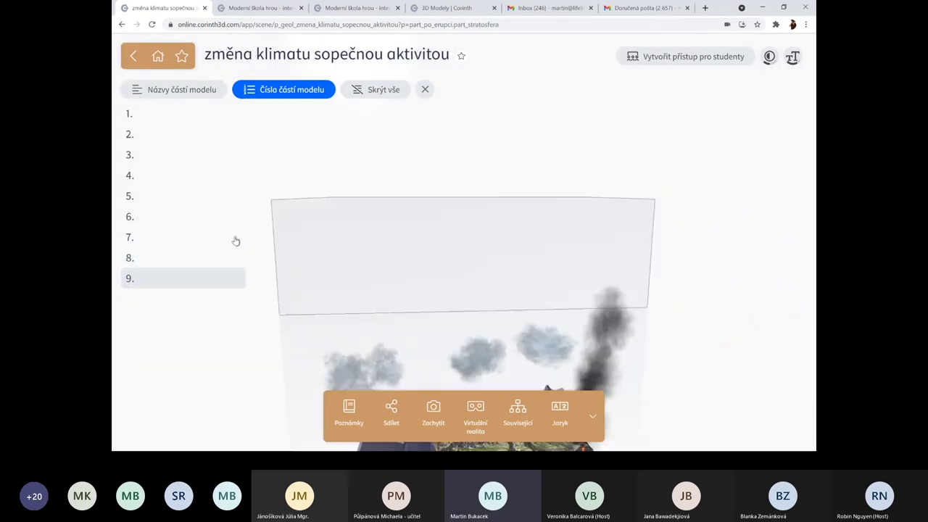
click(145, 173)
click(149, 195)
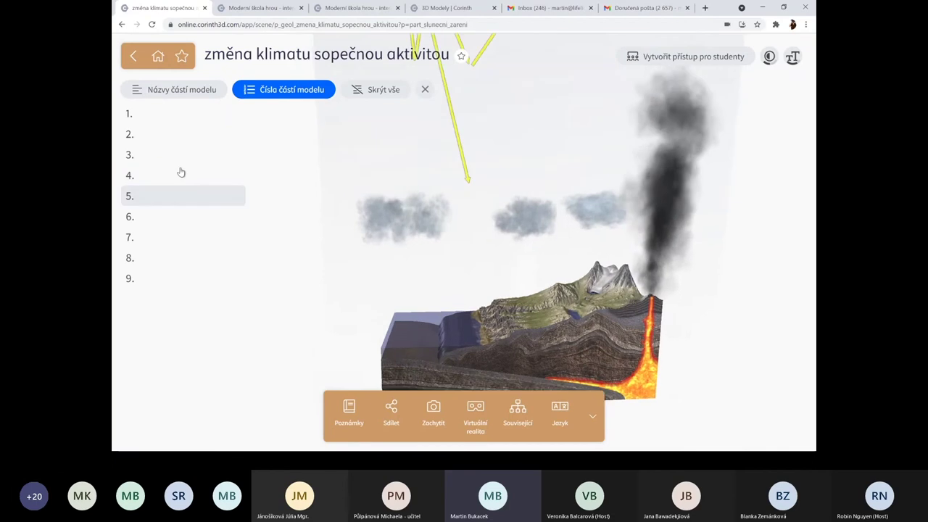
- Hide the whole part list with Skrýt vše, close the part display options and inspect the unlabelled model
click(377, 90)
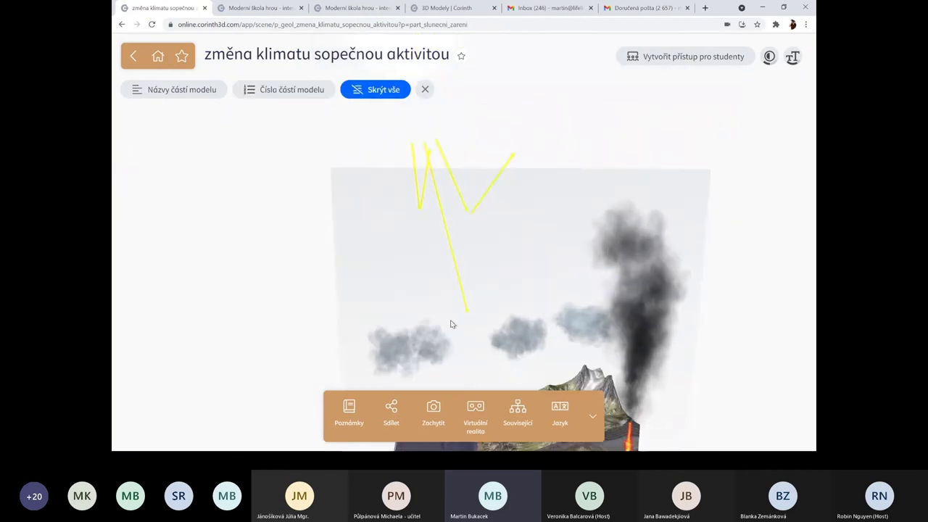
drag(537, 292, 461, 251)
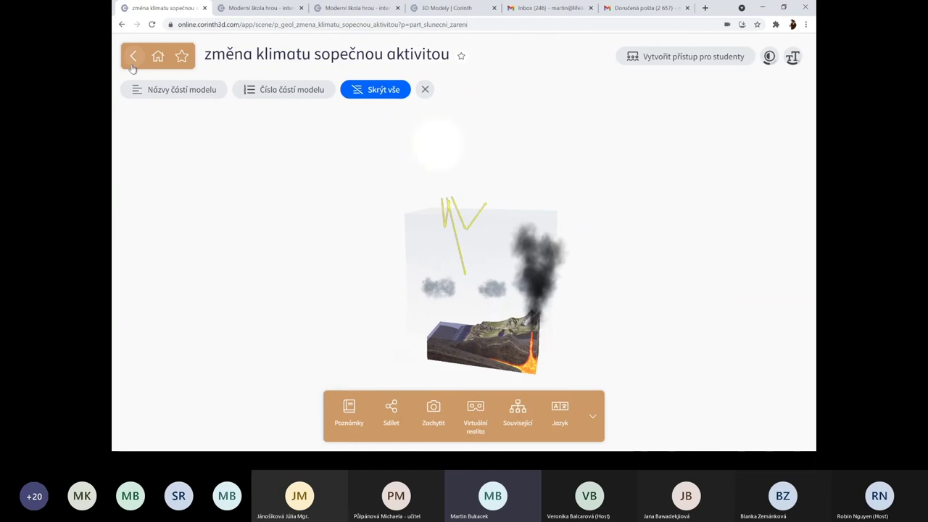
click(424, 89)
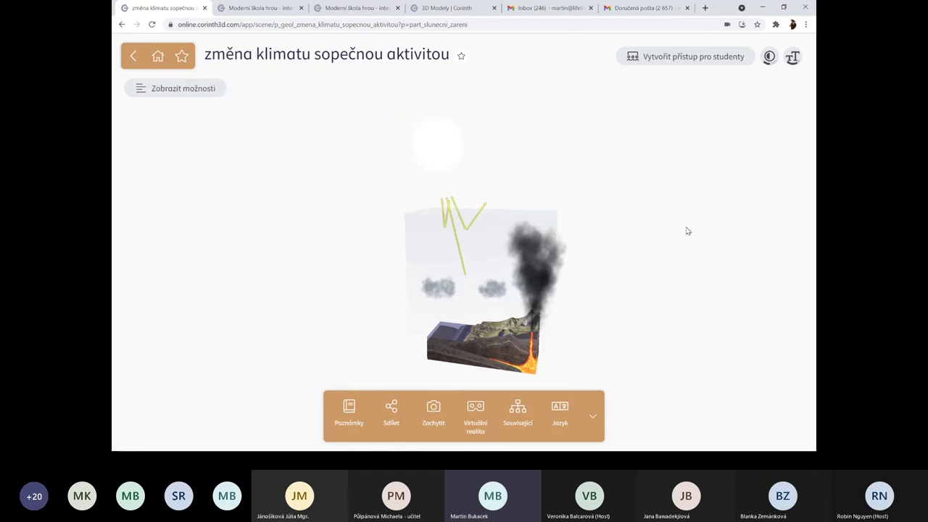
scroll(477, 259, up, 3)
scroll(526, 311, up, 2)
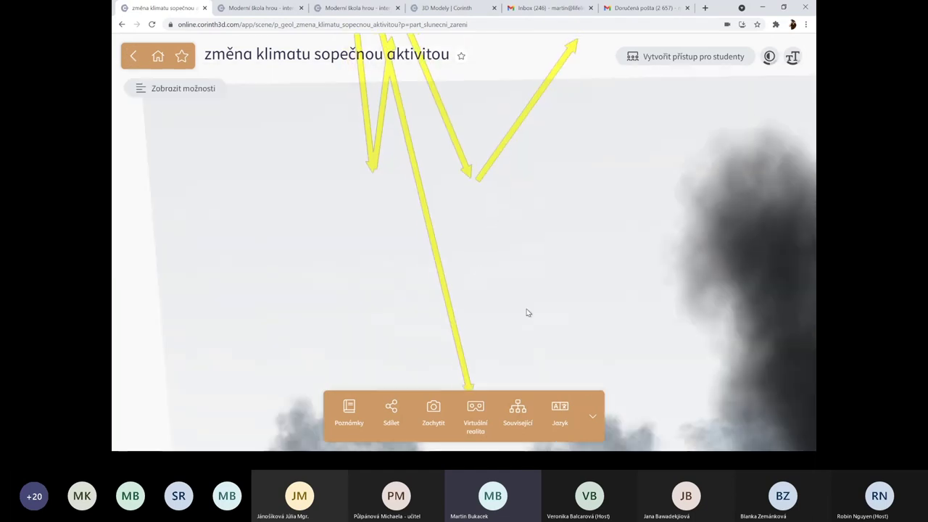
scroll(528, 313, down, 5)
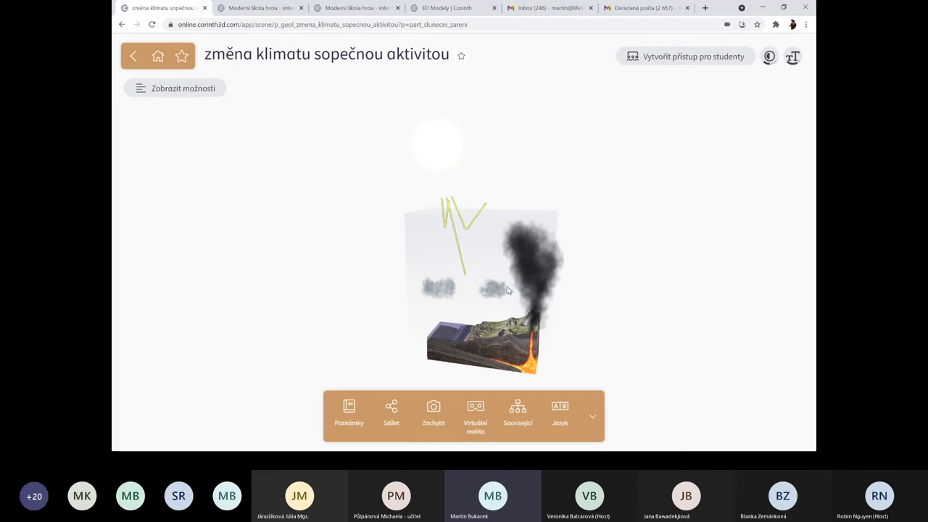
- Open the model's sharing options and restore the part names with the whole model shown
click(391, 410)
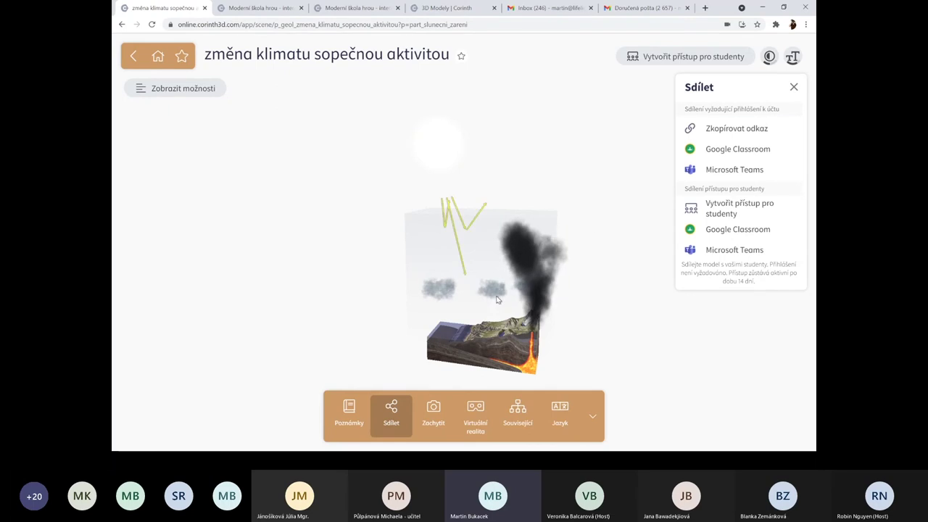
scroll(498, 300, up, 5)
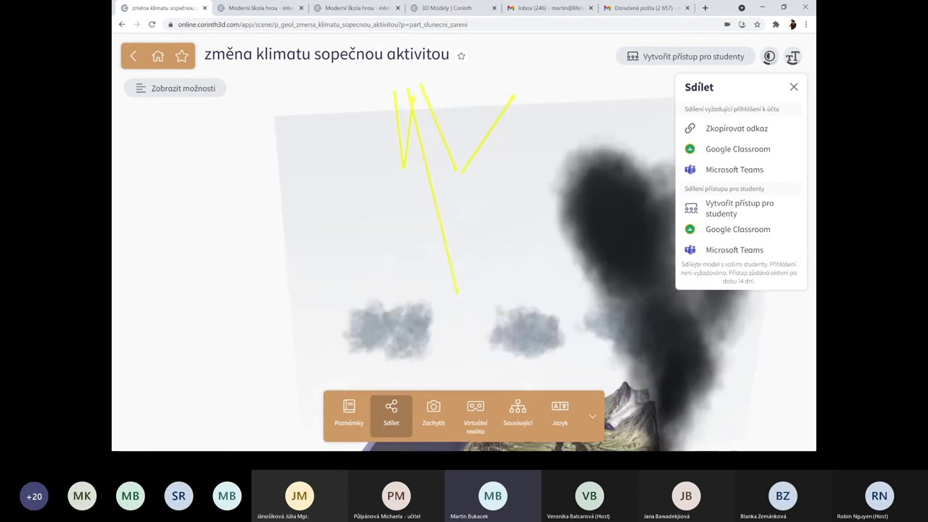
click(158, 87)
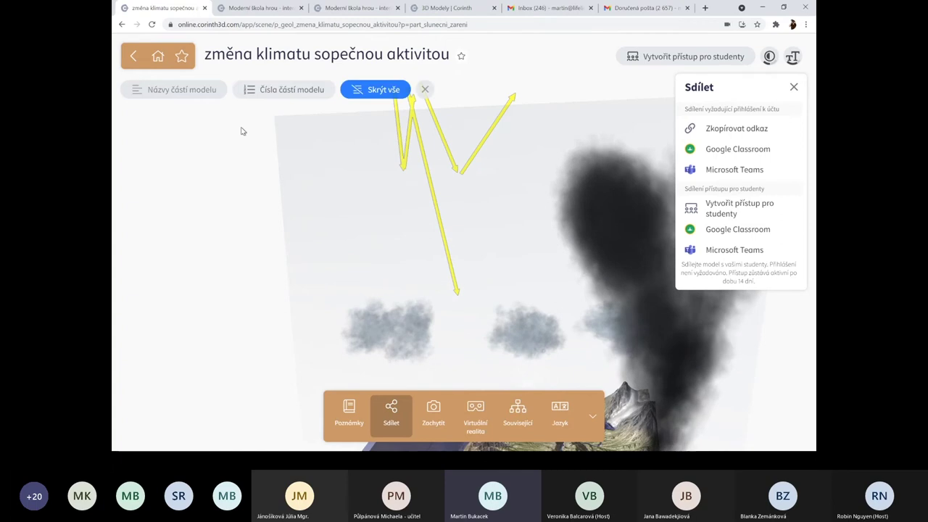
click(168, 90)
click(224, 263)
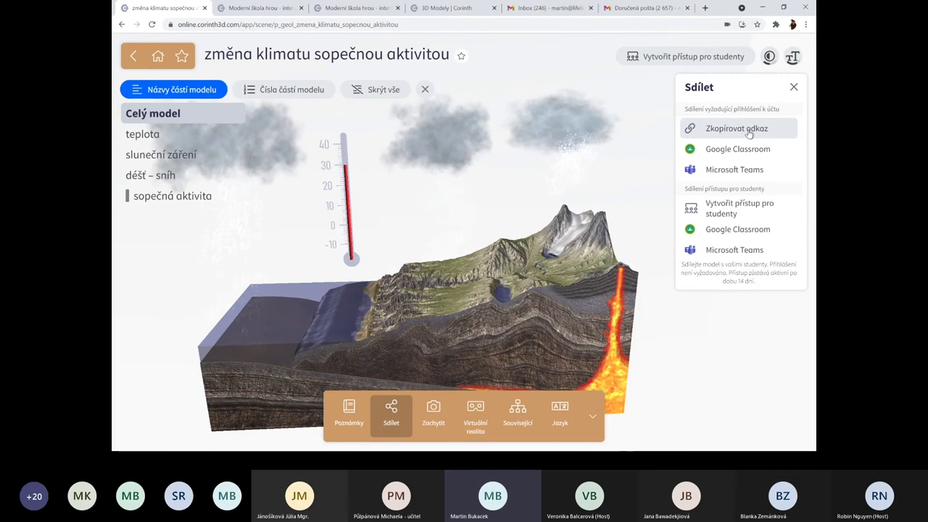
- Copy the model's link and start a student-access share to the General channel of Earth and Space Science, Grade 7 in Microsoft Teams
click(749, 132)
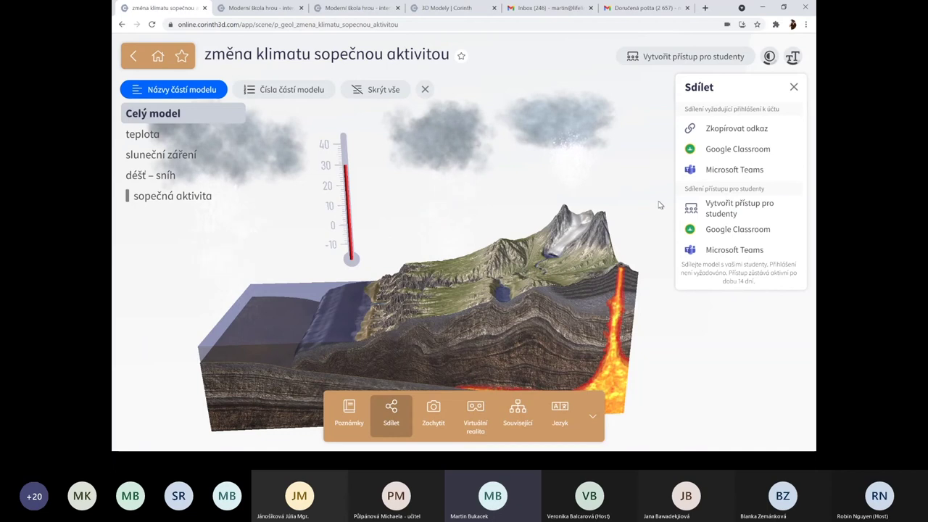
click(721, 251)
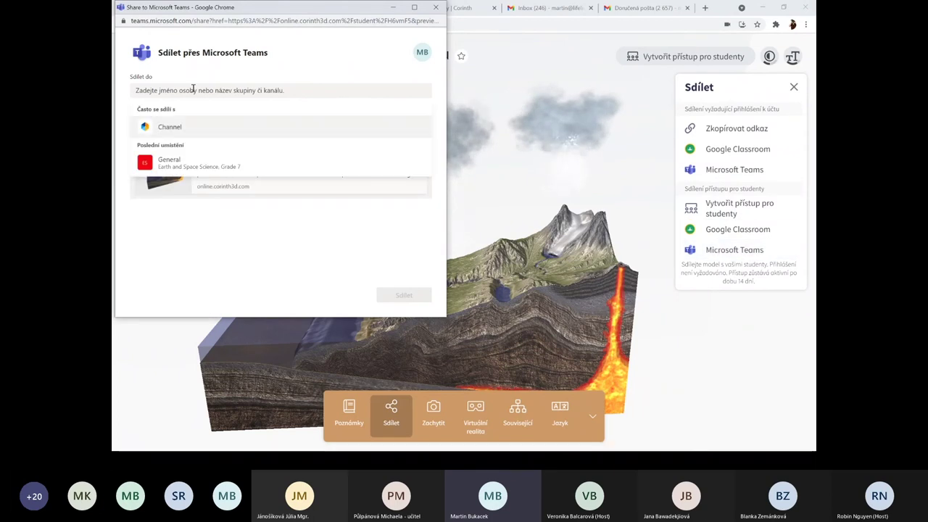
click(188, 165)
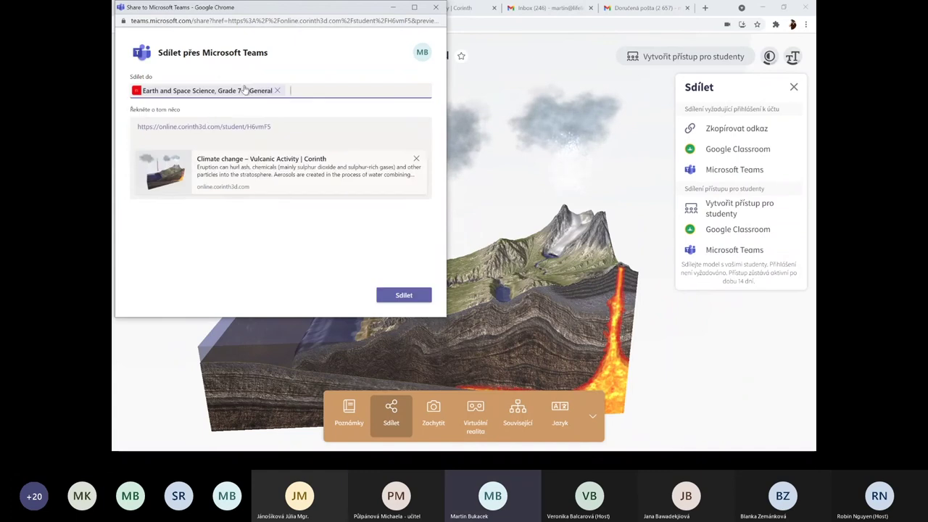
- Add the lines "Aktivita 1" and "Porovnej, vysvětli" below the link in the Teams message and share it
click(282, 125)
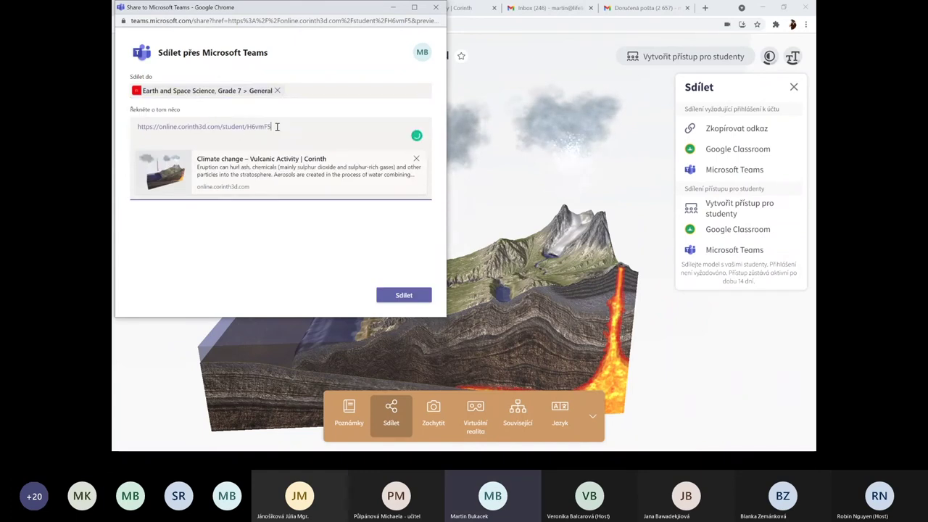
key(Return)
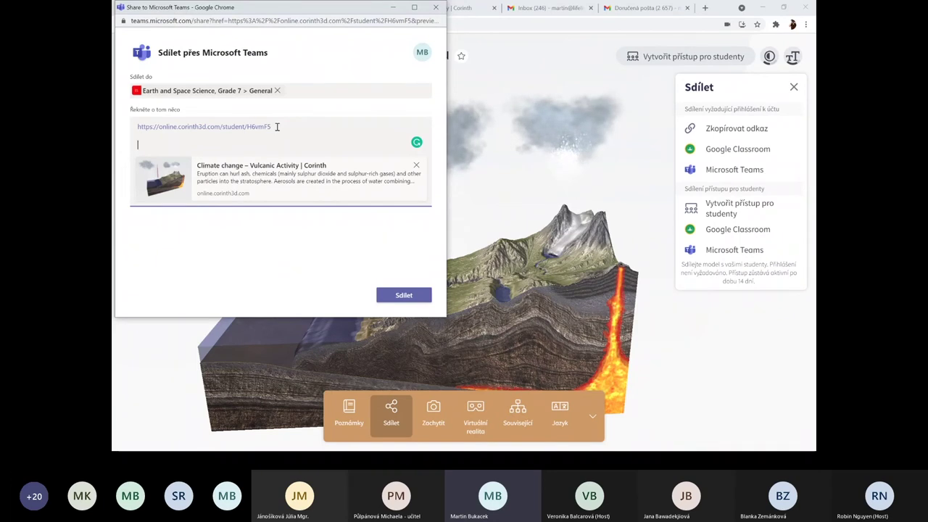
text(ita 1)
key(Return)
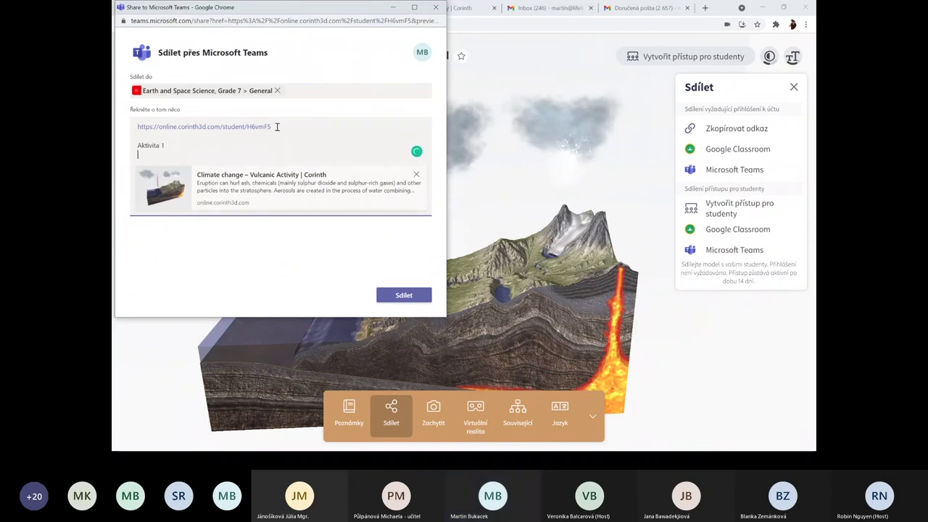
text(o)
key(BackSpace)
text(Por)
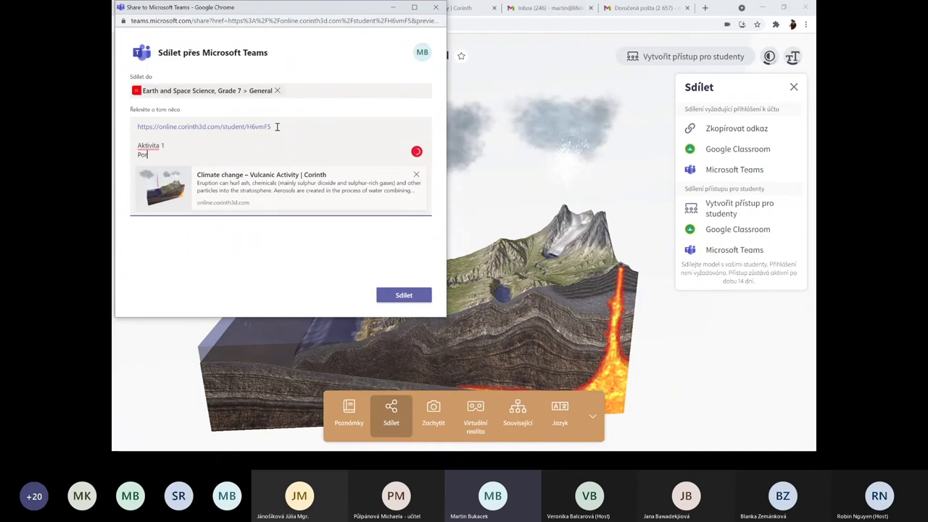
text(ovnej, vysvětli)
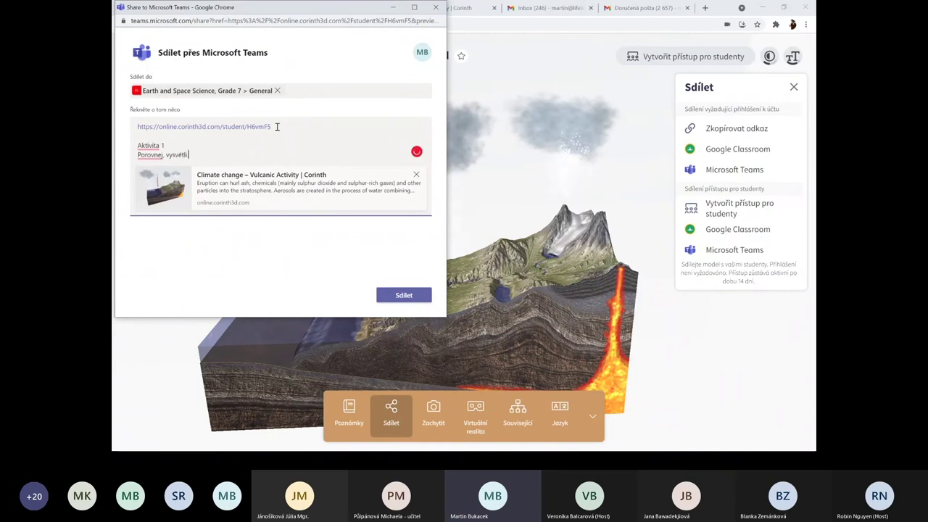
click(404, 296)
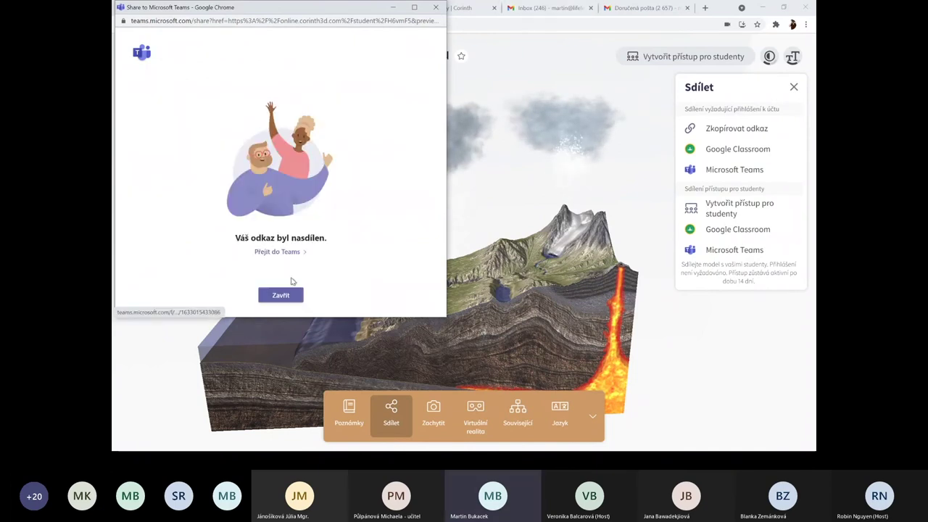
- Switch to the shared post in Microsoft Teams, maximize the window, and open and rotate the linked model as a student
click(276, 252)
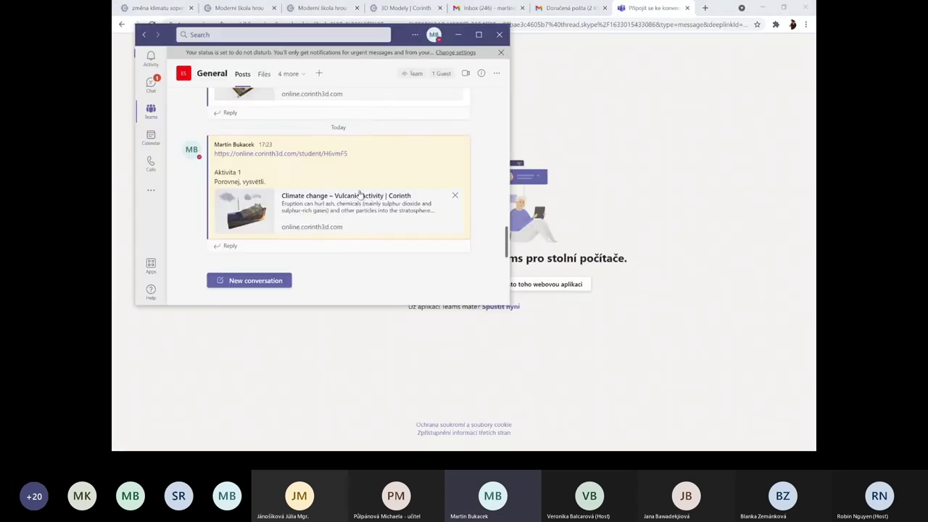
click(479, 36)
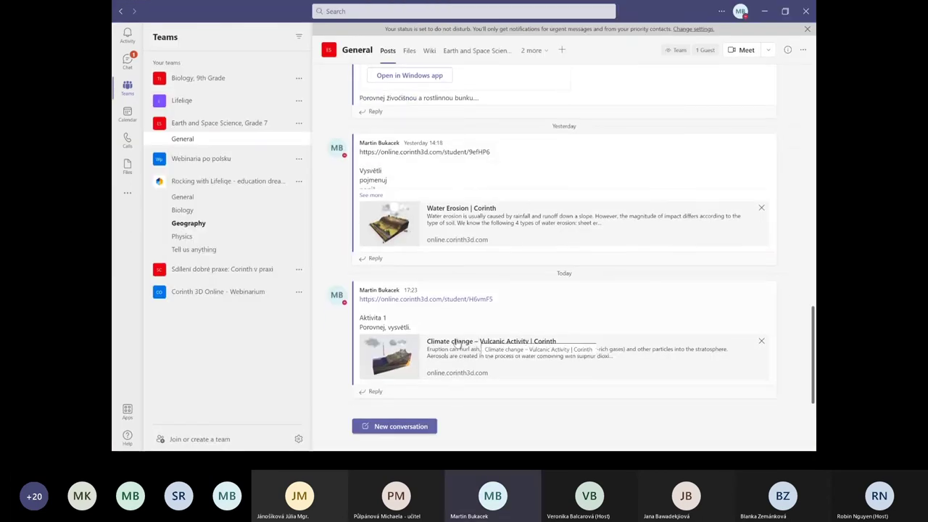
click(475, 344)
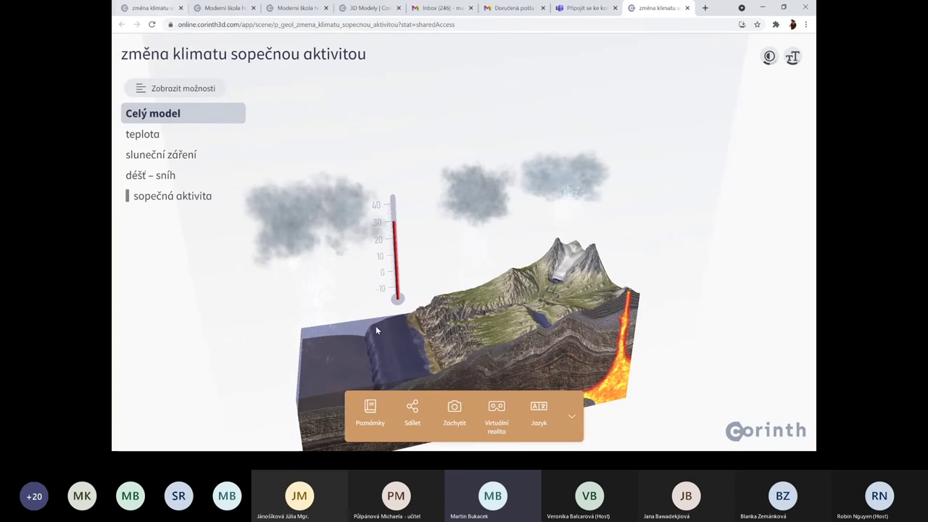
drag(501, 300, 479, 290)
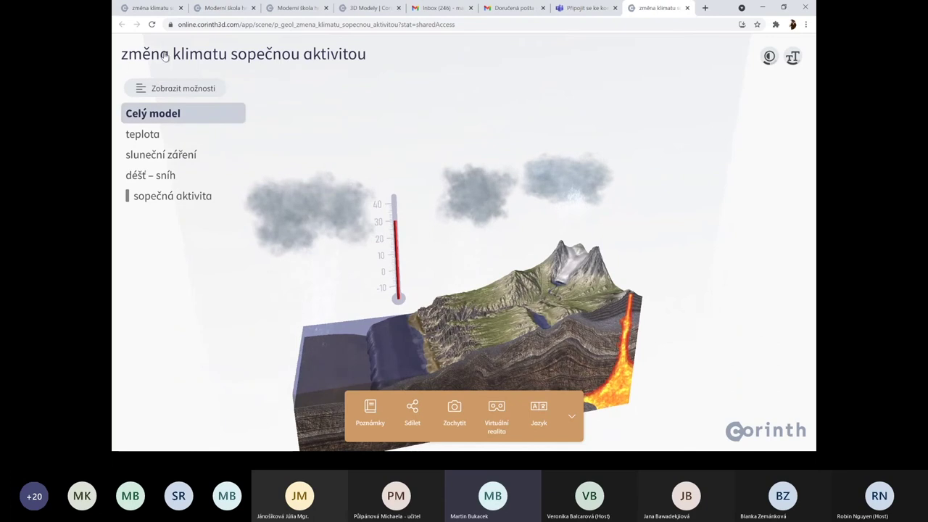
drag(427, 322, 396, 317)
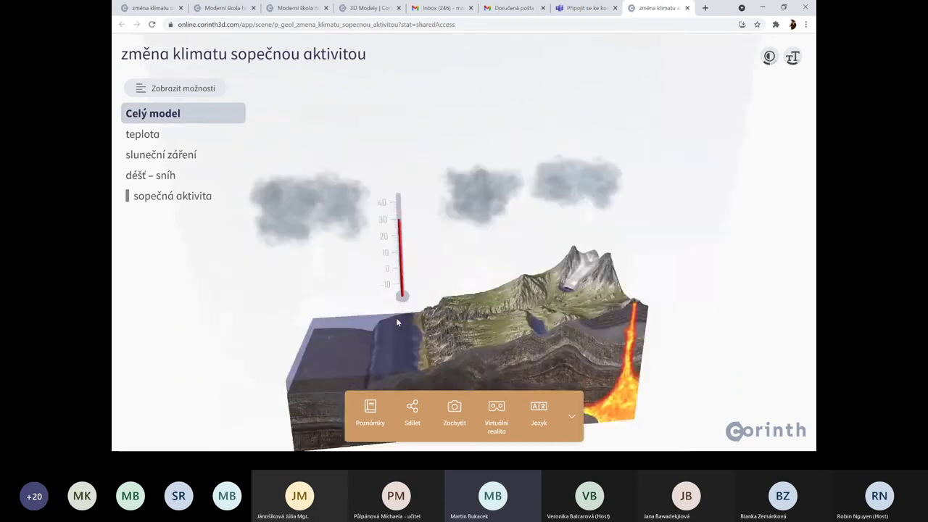
- Close the student view, return to the original model and display its student access QR code before dismissing it
click(688, 8)
click(152, 9)
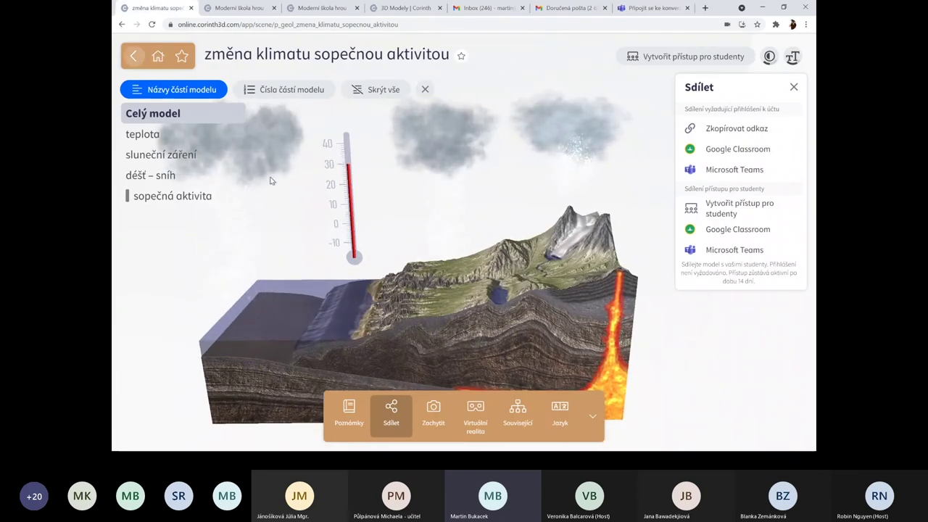
click(730, 209)
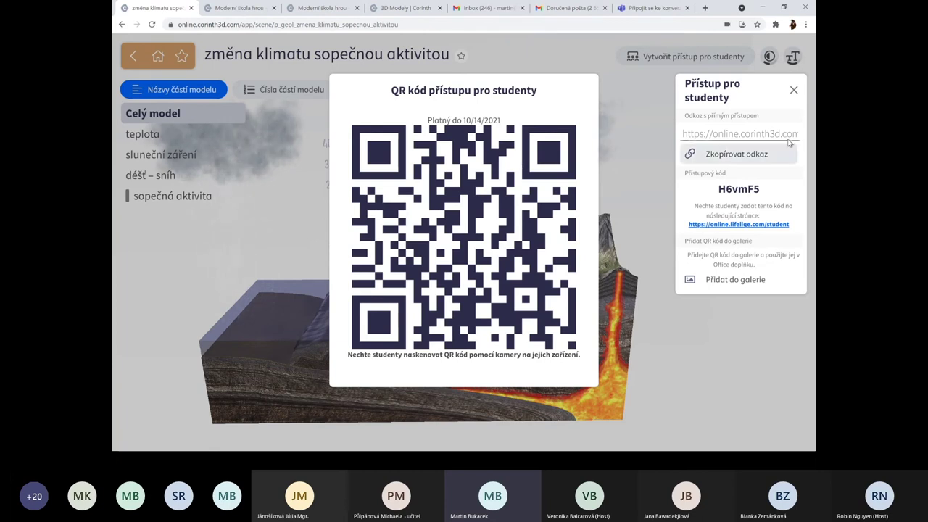
click(793, 100)
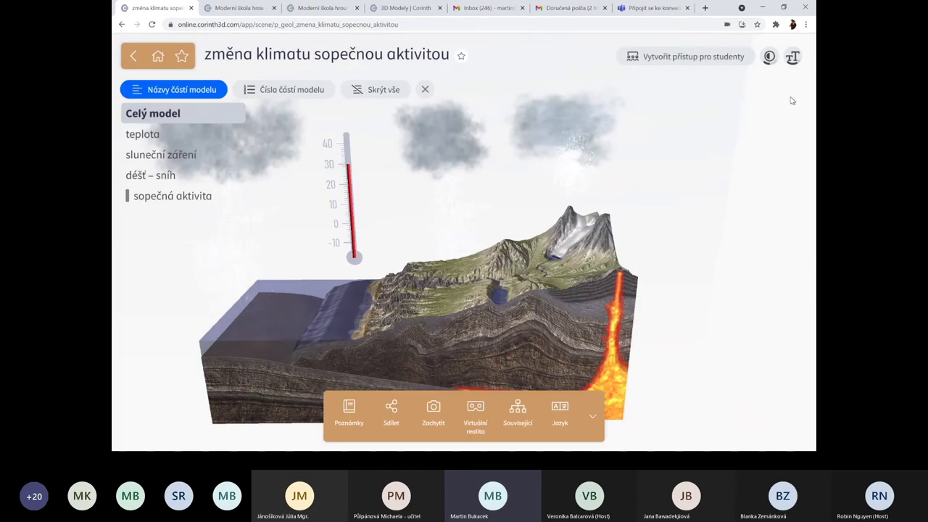
- Create student access for the volcanic climate-change model, copy its direct link and add its QR code to the gallery
click(395, 420)
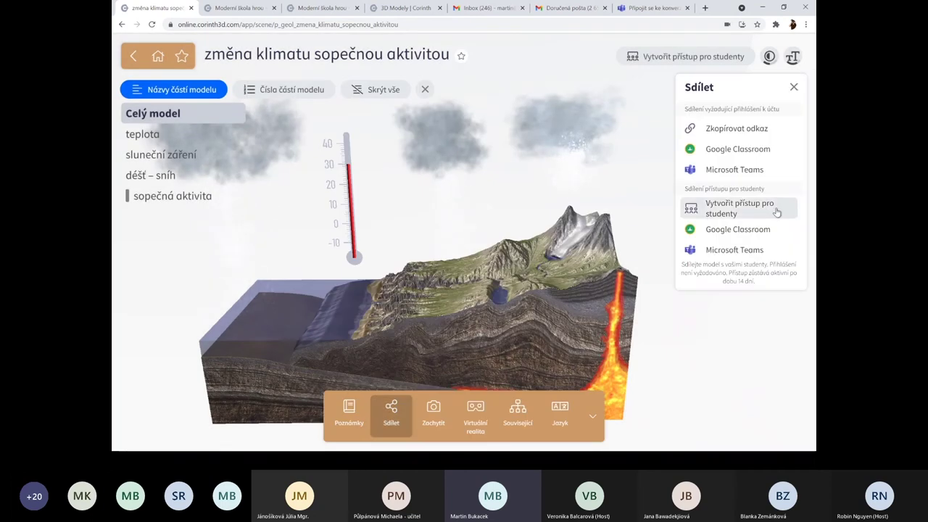
click(723, 210)
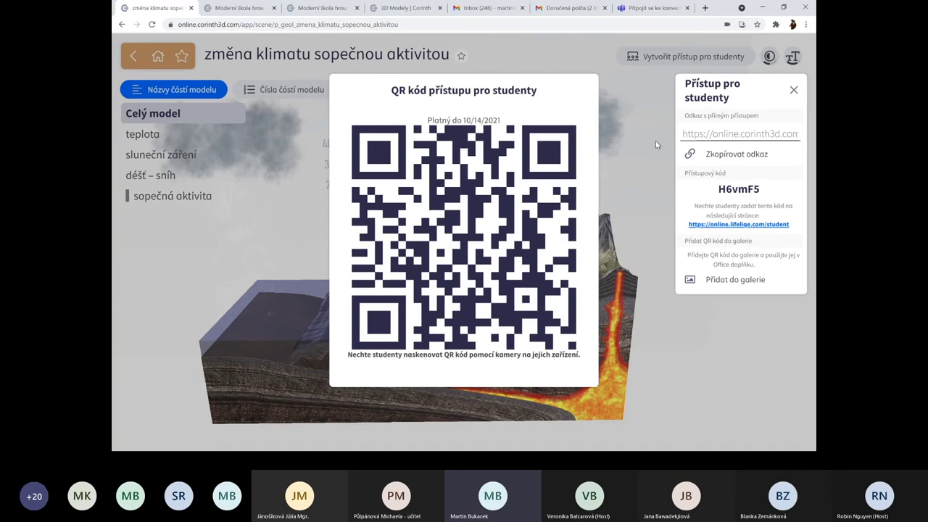
click(725, 152)
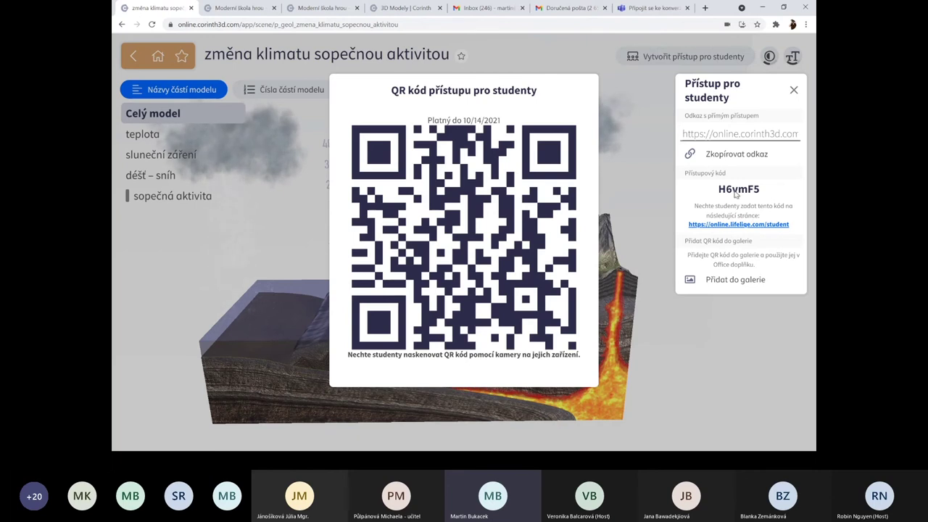
click(714, 282)
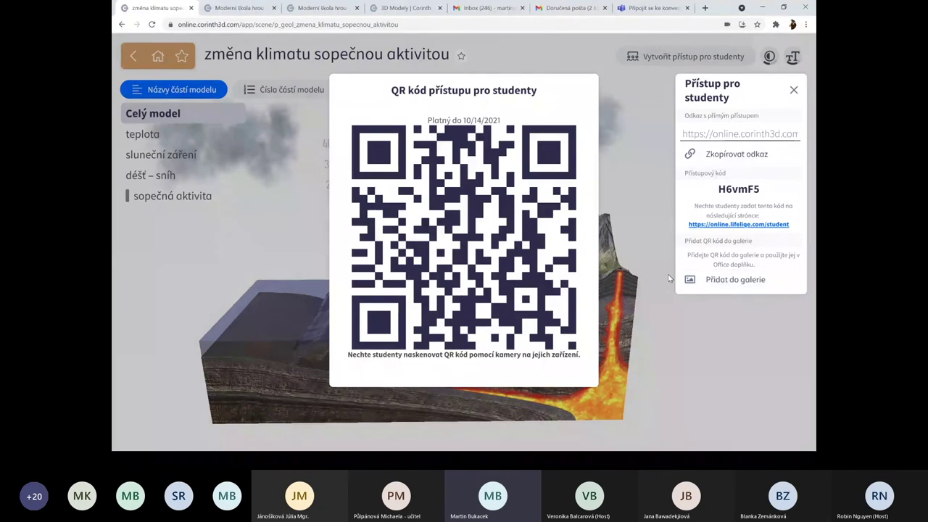
click(794, 90)
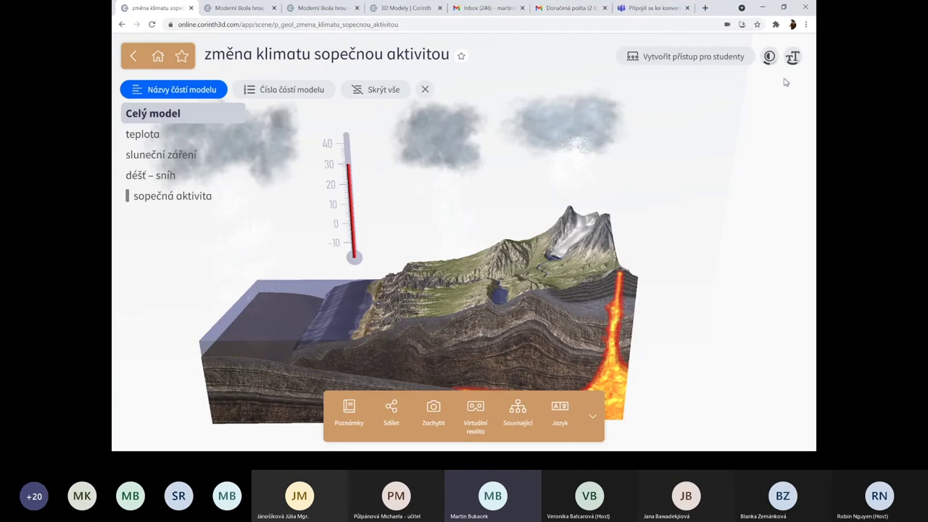
- Rotate the volcanic climate-change model and capture it as a snapshot without background
click(435, 415)
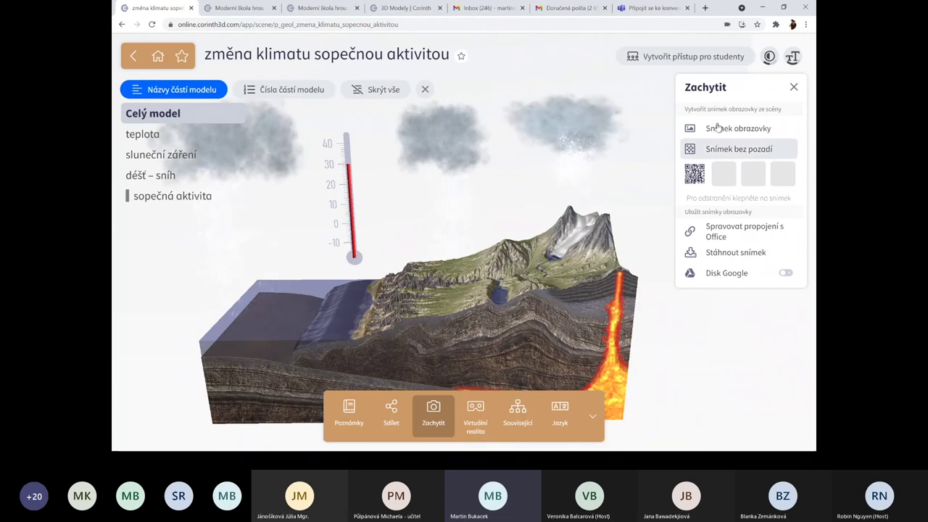
drag(510, 305, 594, 239)
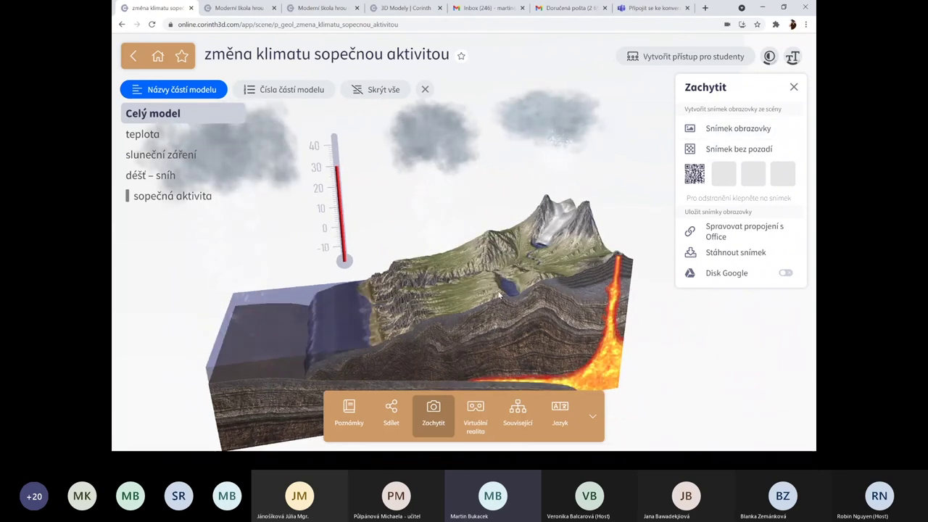
click(707, 154)
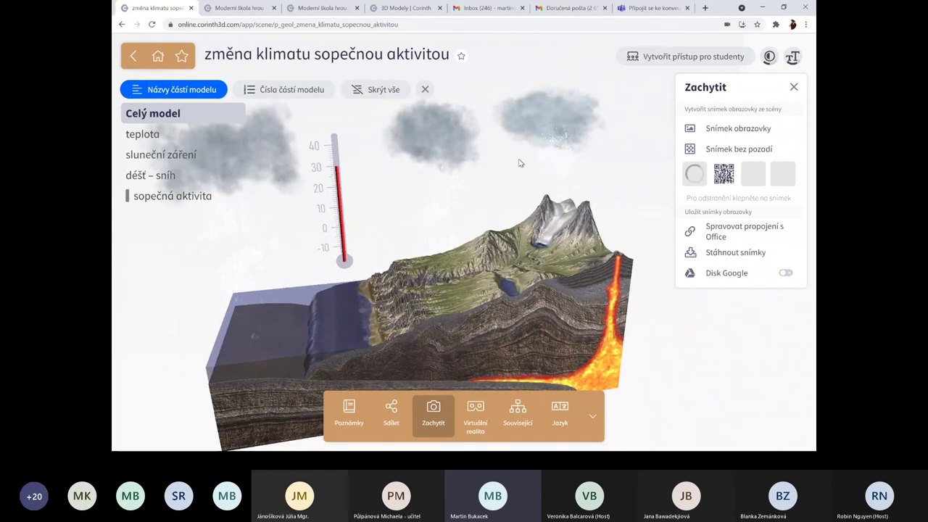
- Go through sluneční záření, déšť – sníh, stratosféra and popel a kyselina sírová under sopečná aktivita, capturing snapshots of the views
click(174, 195)
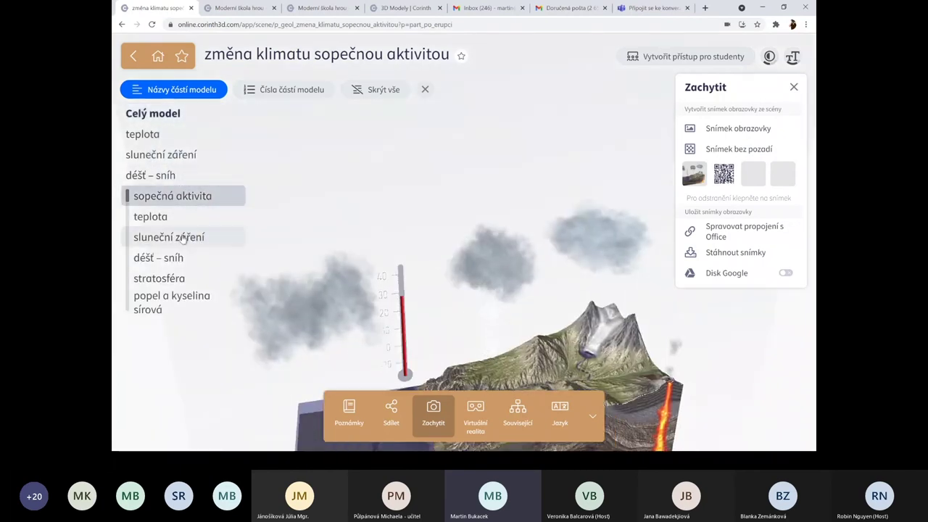
click(185, 238)
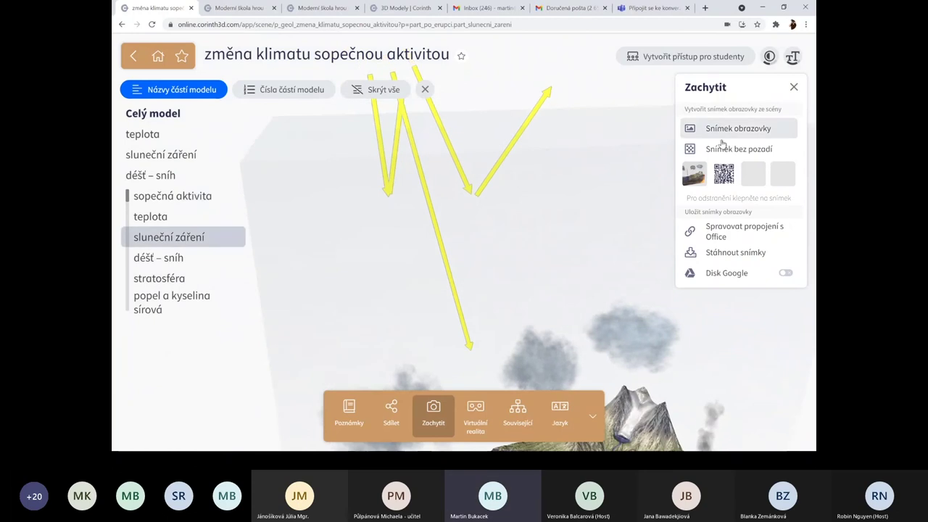
click(159, 260)
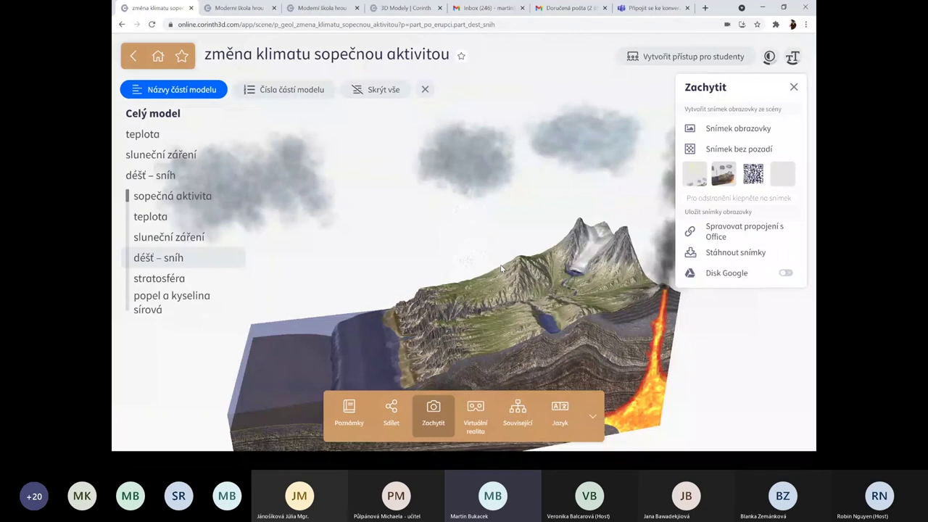
click(159, 278)
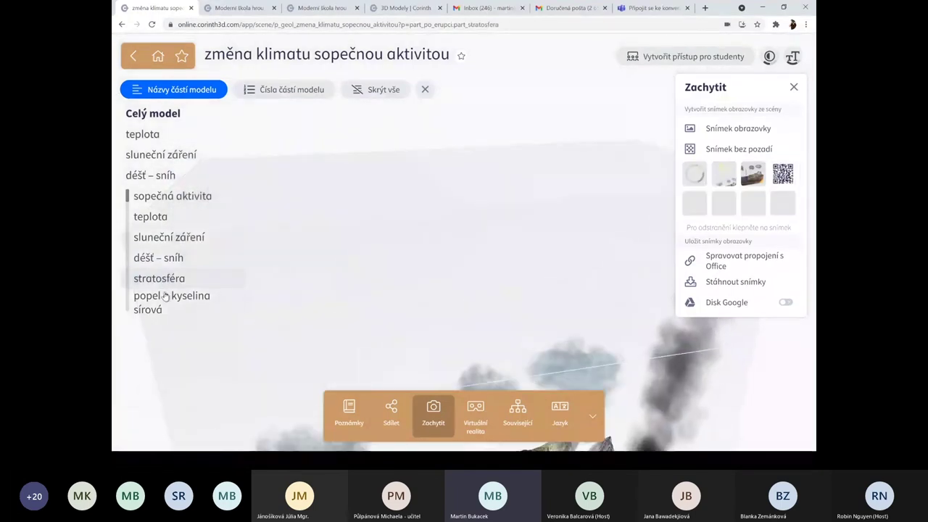
click(160, 311)
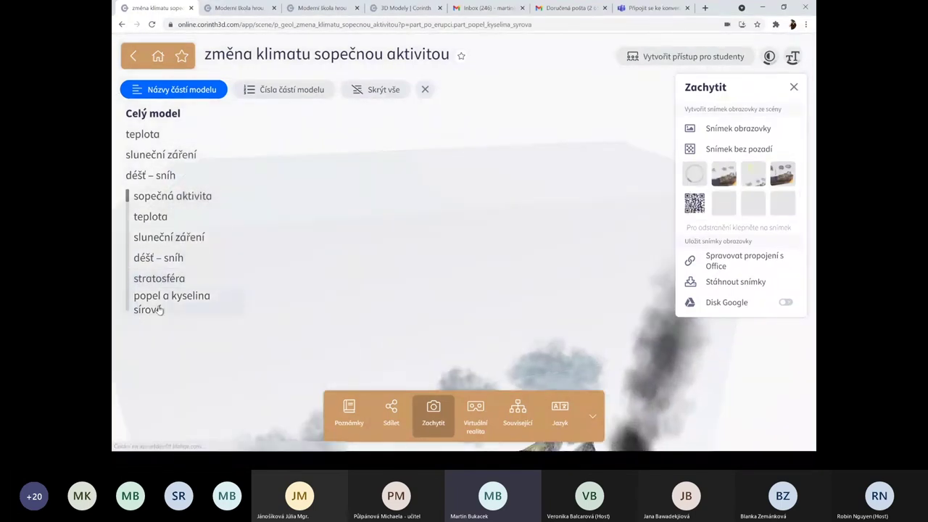
- Focus the model on its main teplota part and capture that view without background
click(150, 162)
click(148, 135)
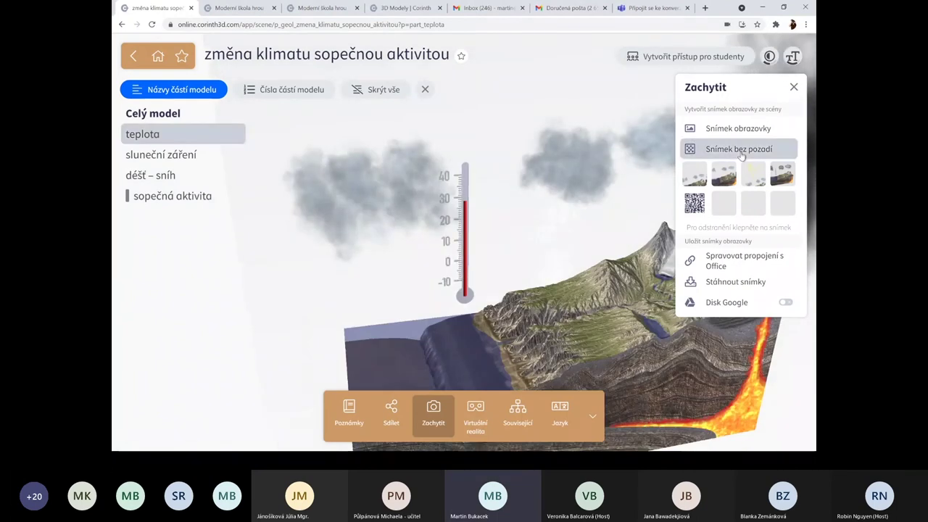
click(740, 151)
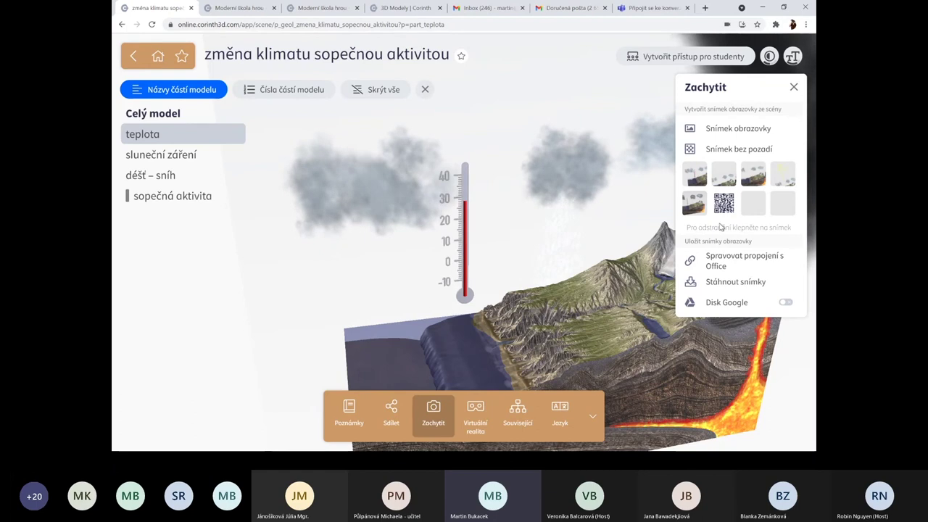
- Switch to the back-to-school webinar presentation in PowerPoint
key(alt+Tab)
key(alt+Tab)
key(alt+Tab)
key(alt+Tab)
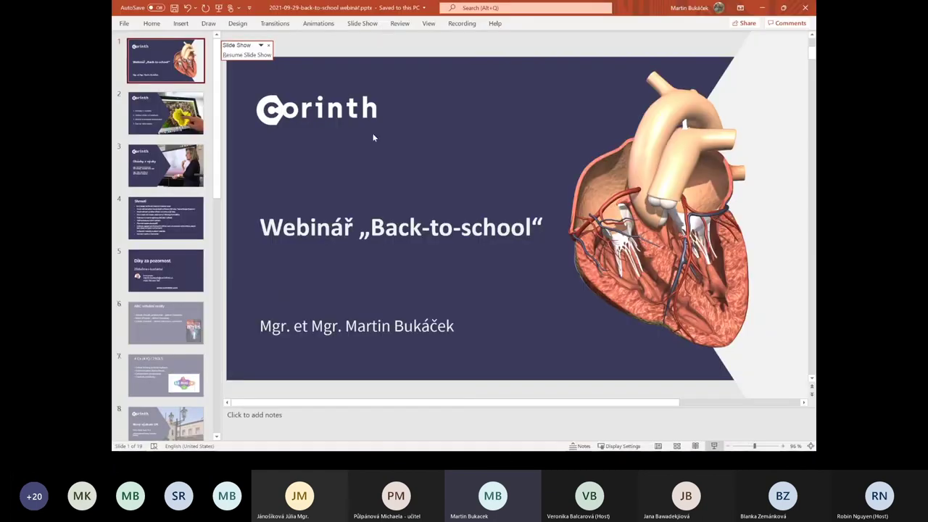
- Try inserting a new slide after the title slide and delete it again
click(152, 24)
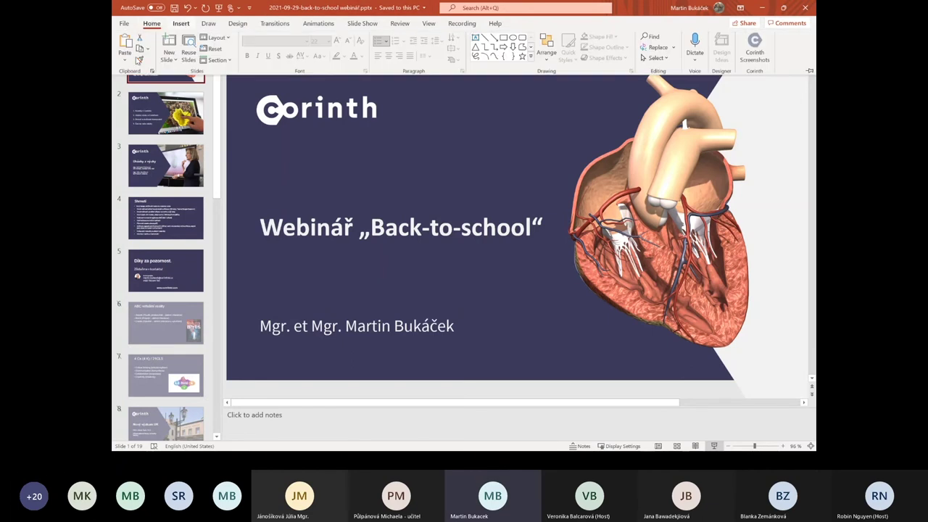
click(180, 24)
click(125, 55)
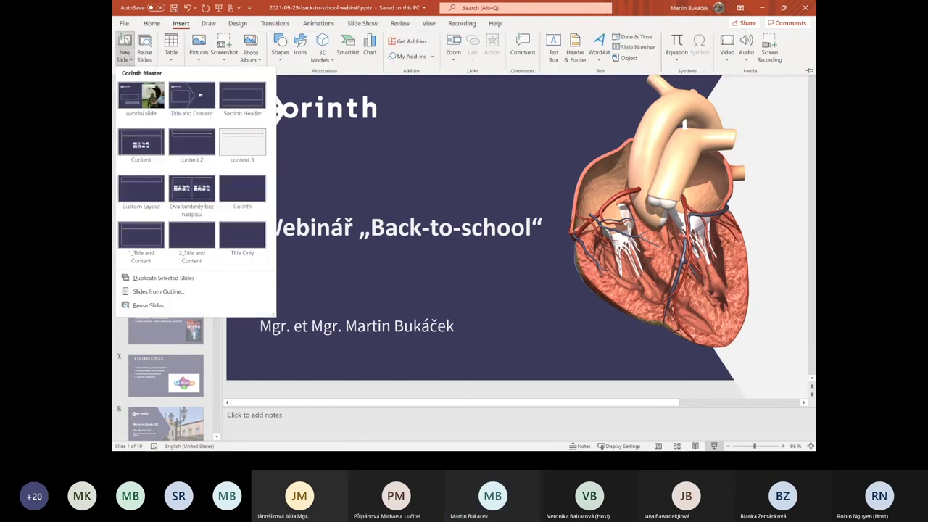
click(125, 39)
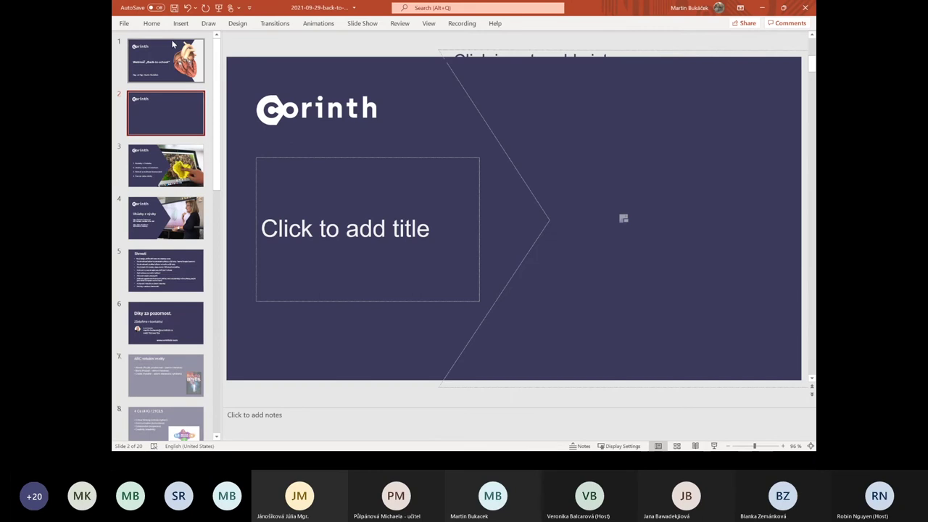
click(156, 118)
key(Delete)
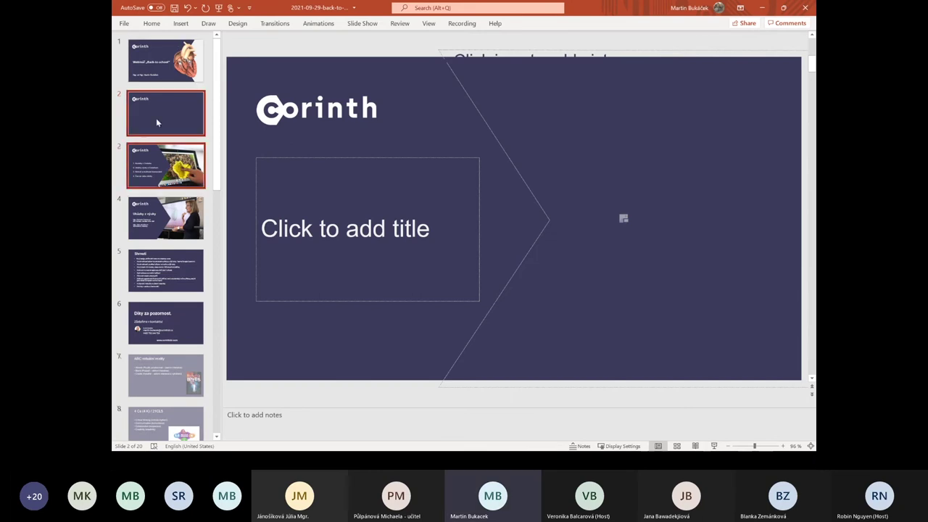
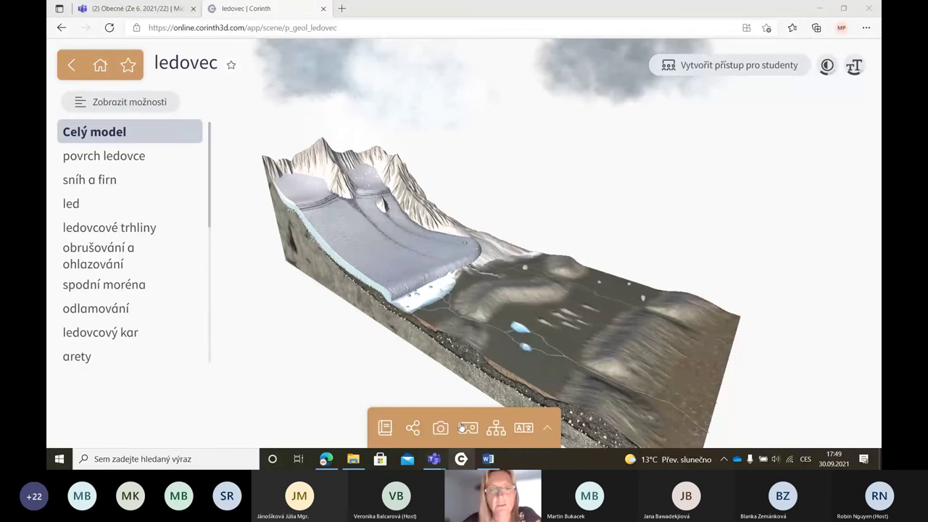
- Capture snapshots of the whole ledovec model without background in Corinth
click(443, 432)
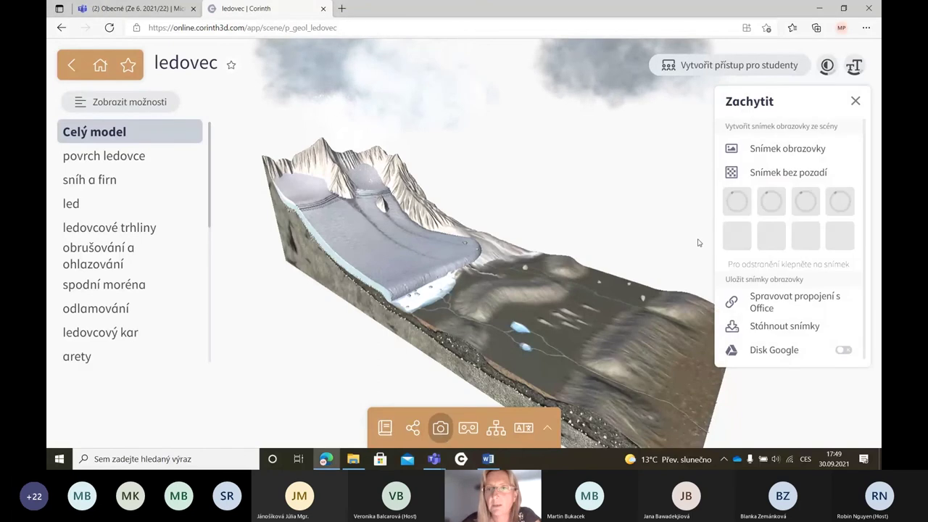
click(777, 172)
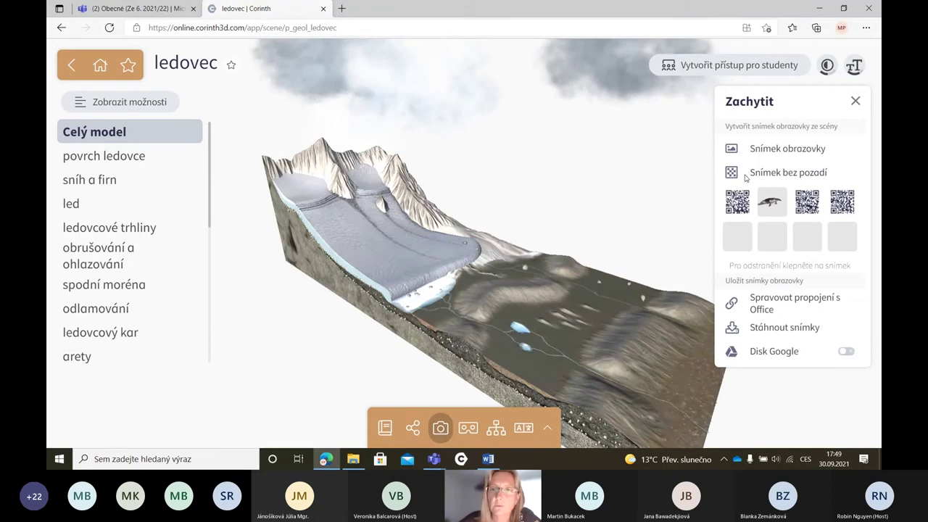
click(746, 178)
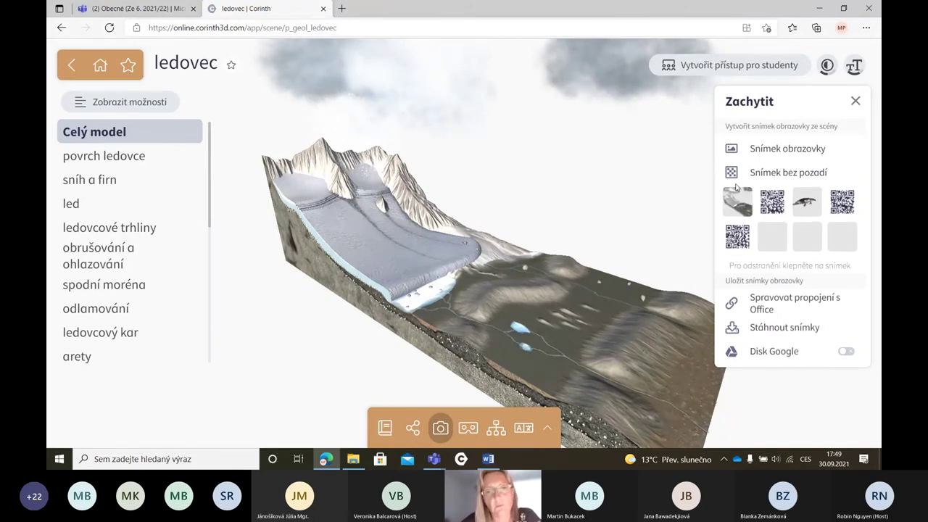
click(736, 185)
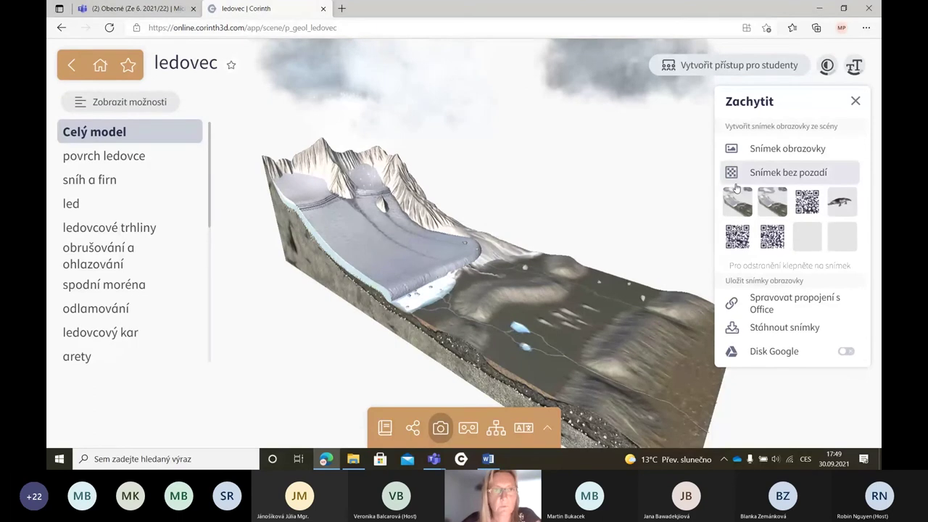
- Switch to the class notebook in Microsoft Teams and examine the annotated glacier diagram on the Ledovce page of a student's Podklady section
click(125, 8)
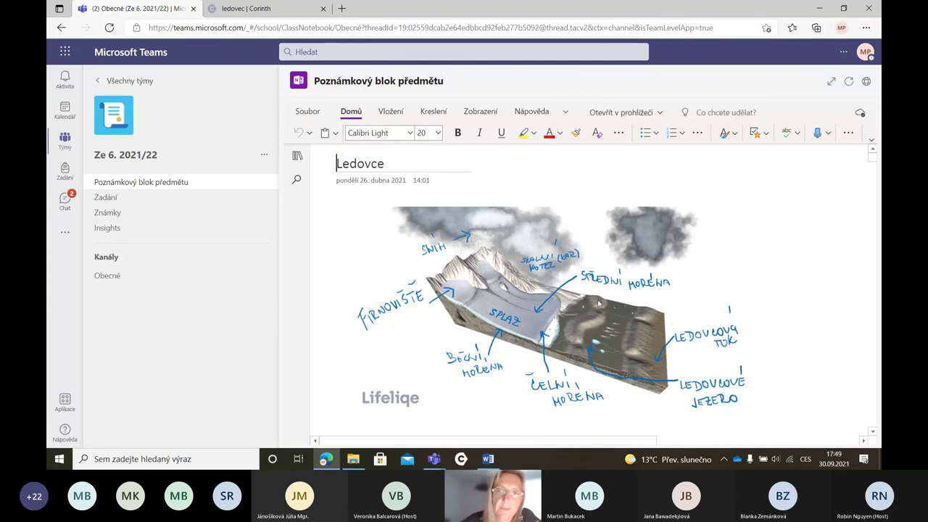
click(297, 158)
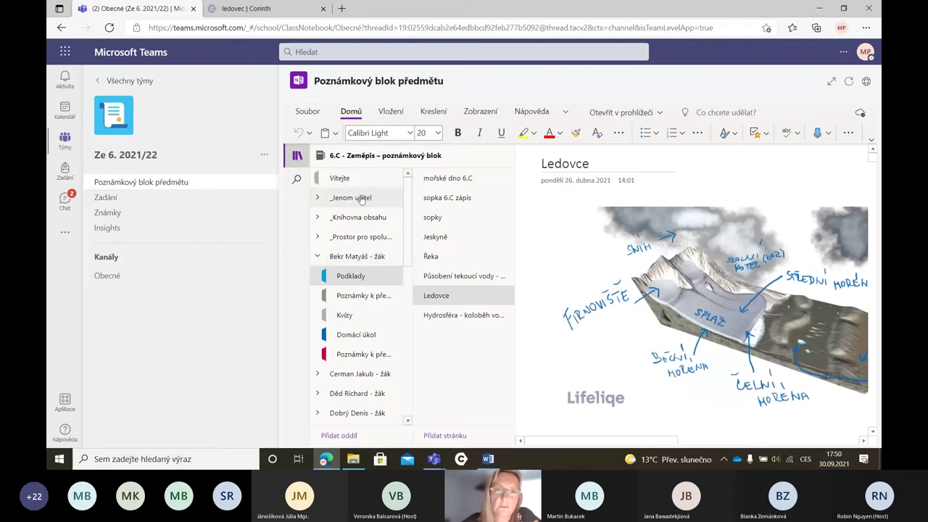
click(362, 200)
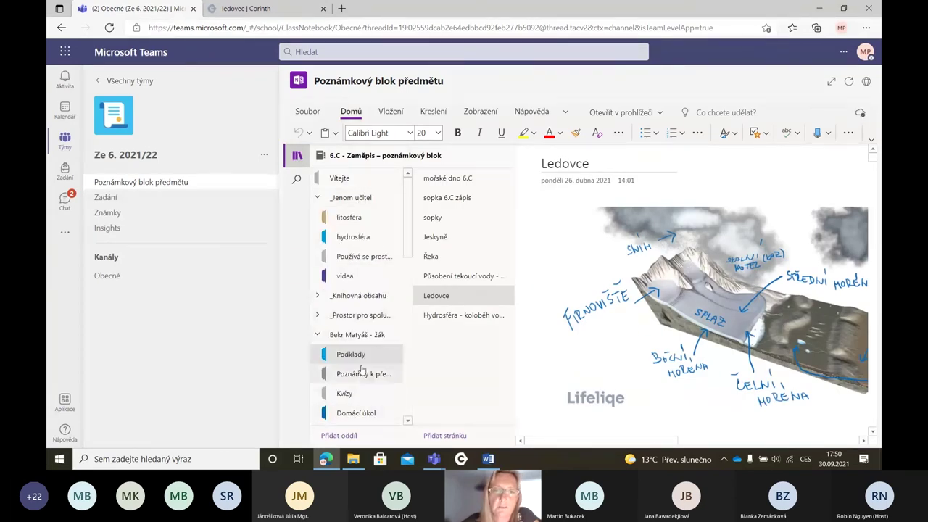
click(356, 354)
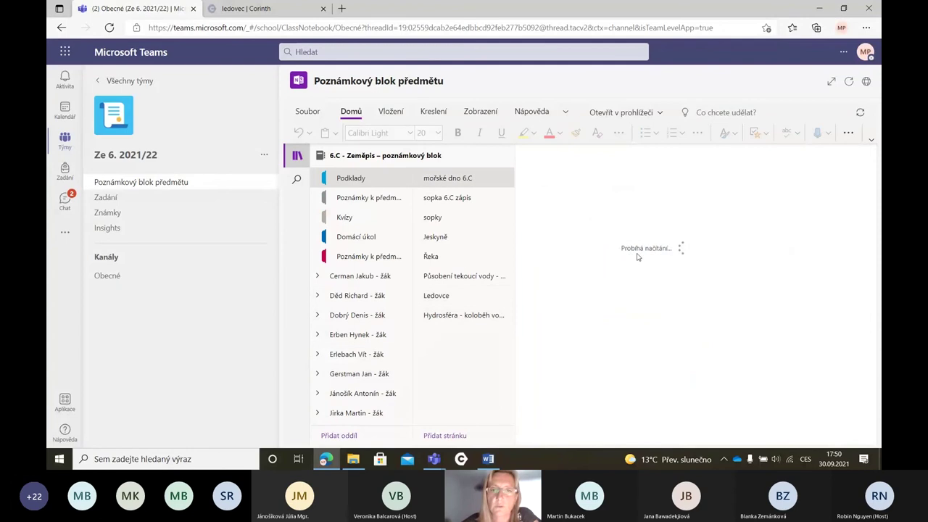
click(437, 296)
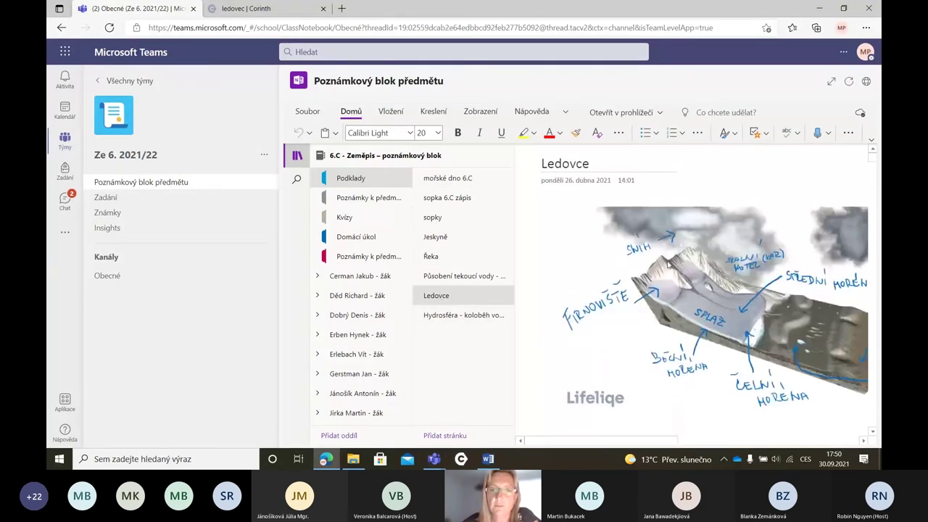
scroll(665, 285, down, 1)
scroll(678, 268, up, 1)
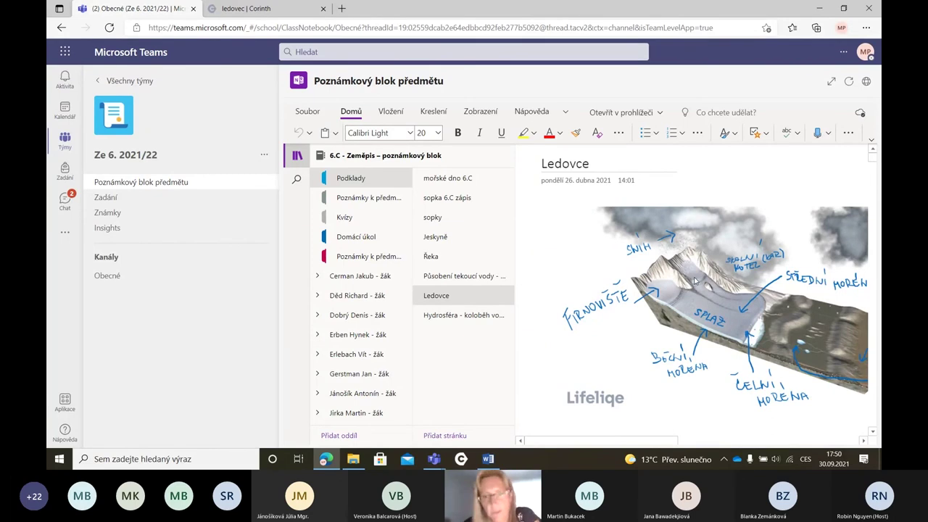
scroll(665, 300, down, 8)
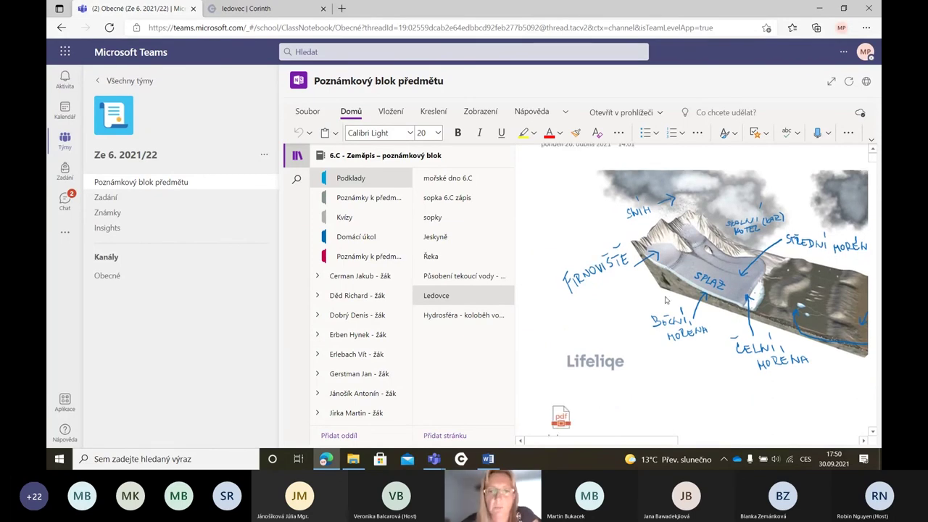
scroll(624, 306, up, 10)
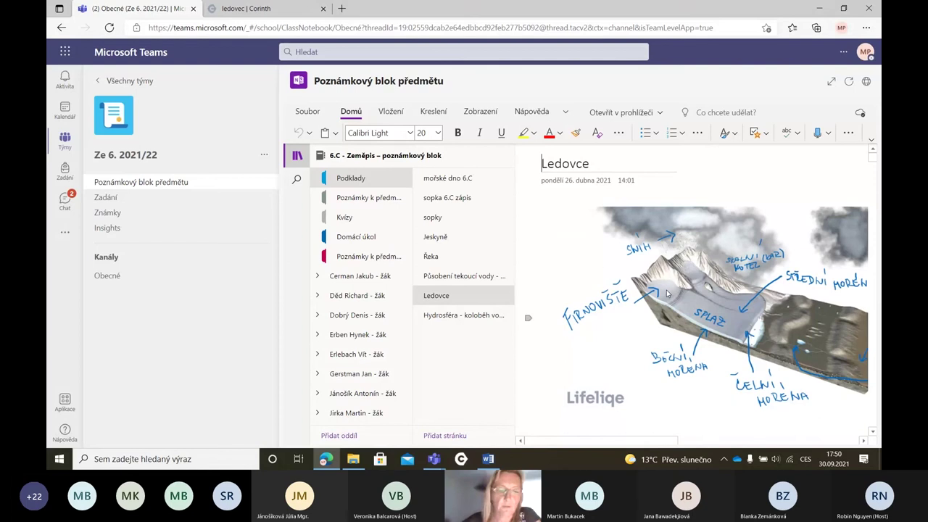
- Open the class notebook of the Př 6. - 2021/22 team and examine the earthworm and rournatec models on the second Kroužkovci page
click(111, 80)
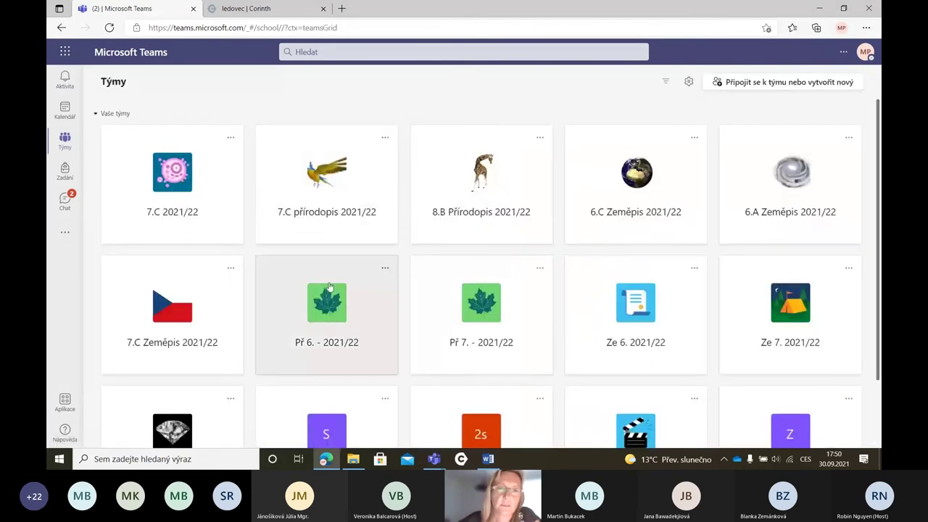
click(328, 301)
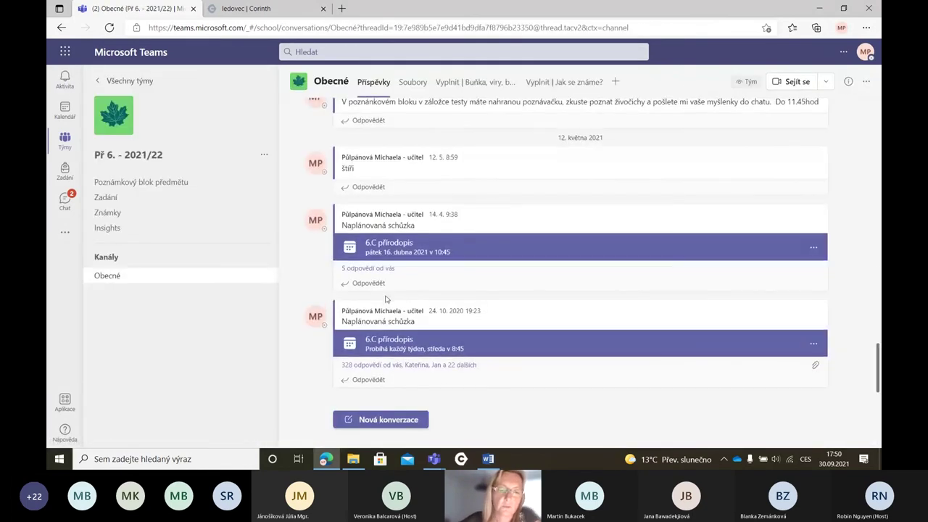
click(162, 185)
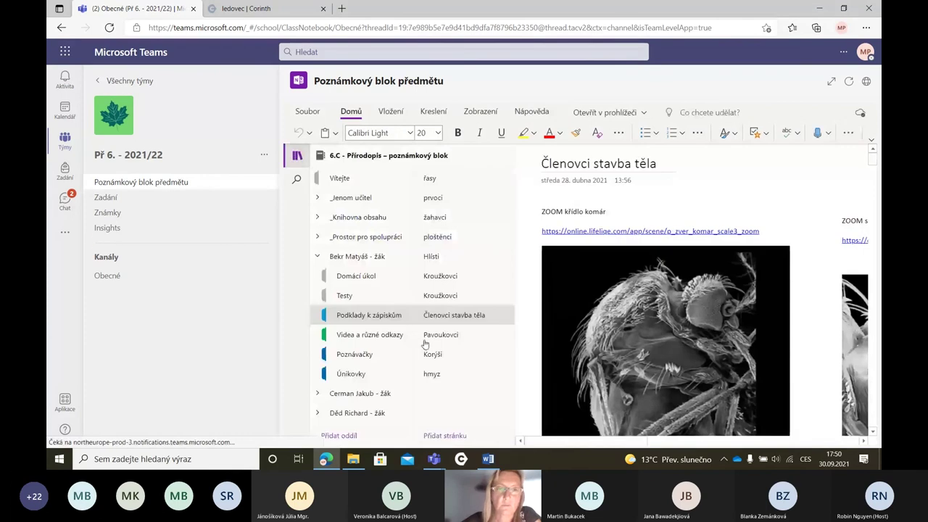
click(448, 295)
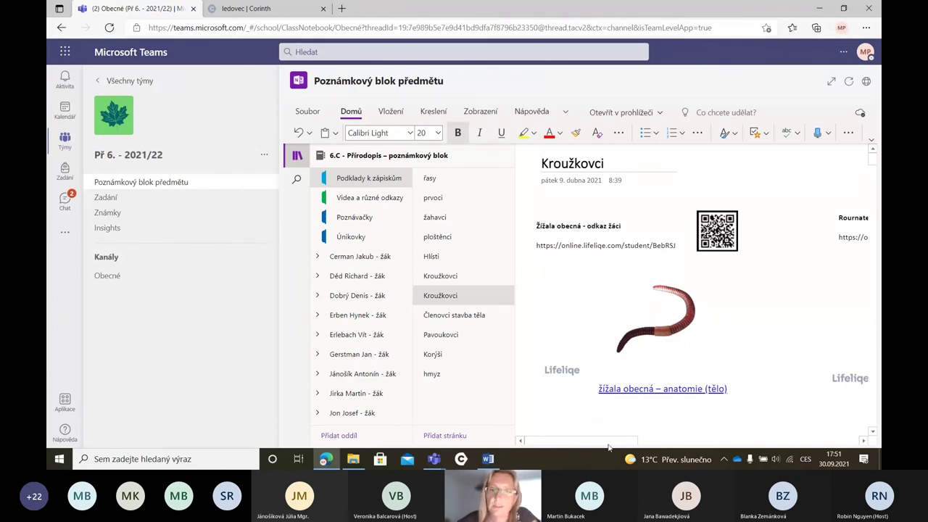
drag(609, 440, 726, 440)
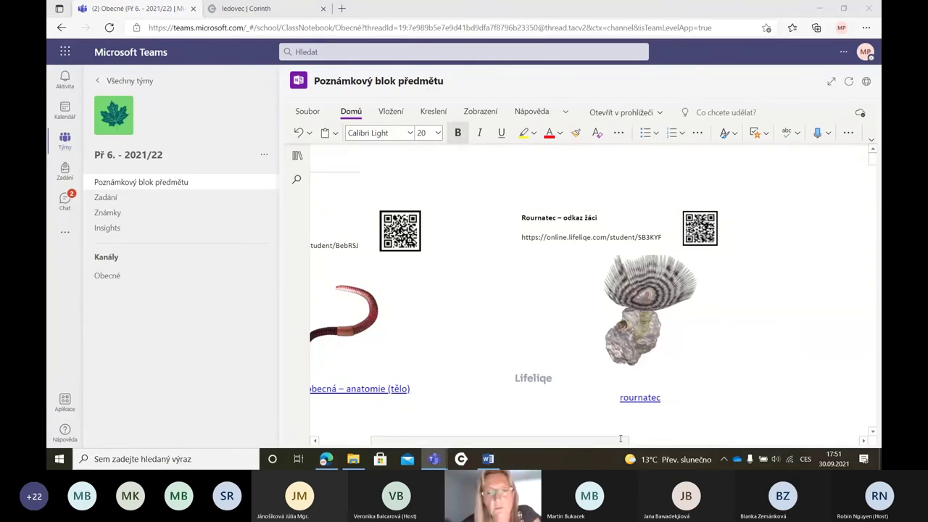
drag(620, 440, 555, 435)
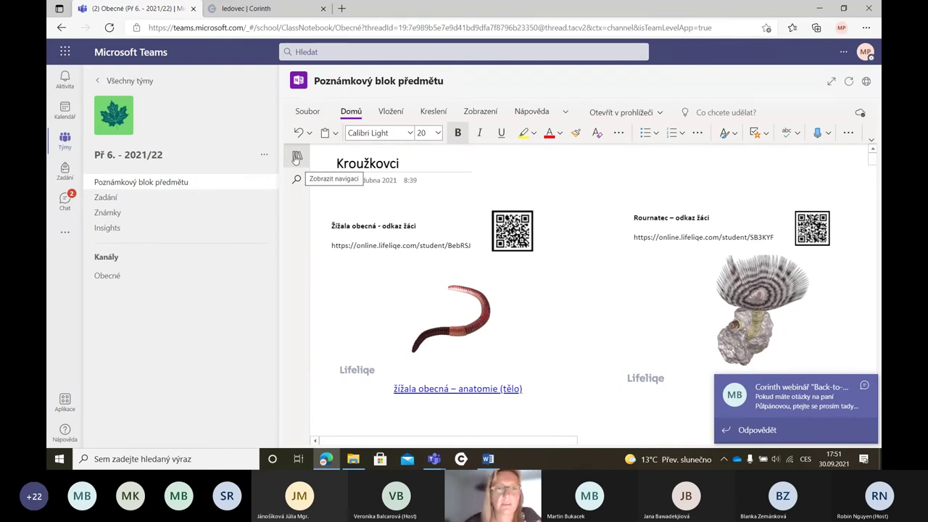
- Redisplay the notebook navigation and examine the mosquito zoom images on the Členovci stavba těla page of Podklady k zápiskům
click(297, 158)
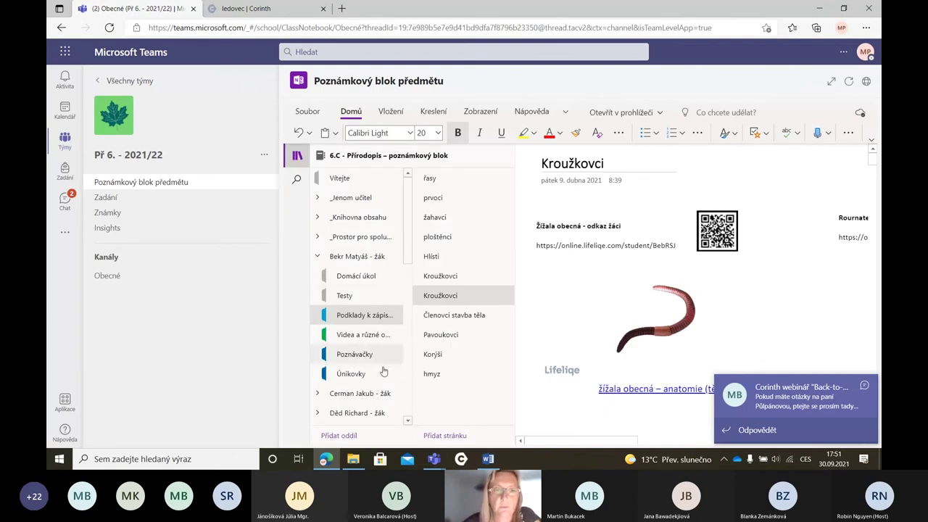
click(377, 316)
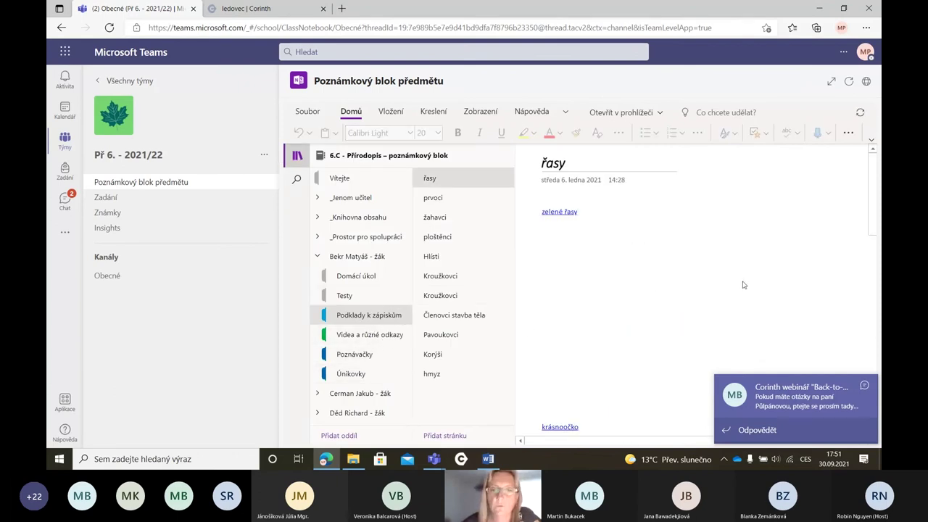
click(485, 295)
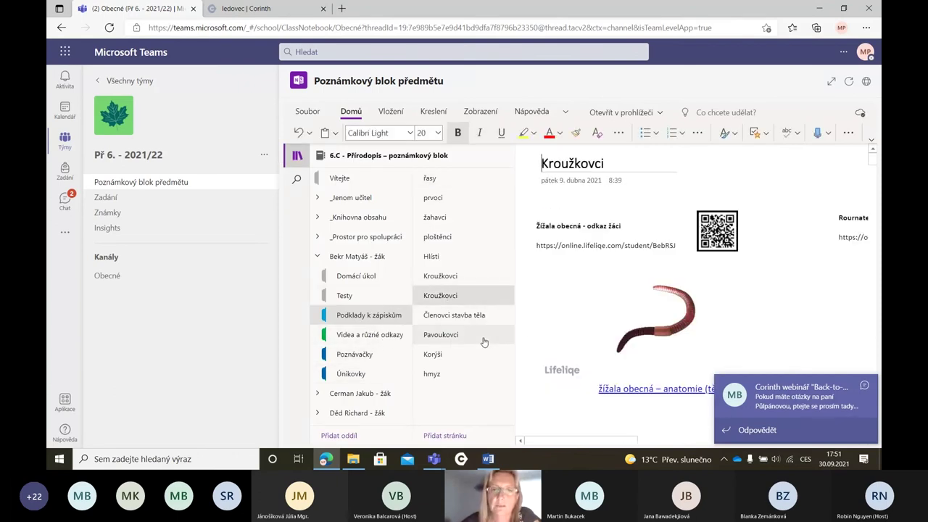
click(468, 316)
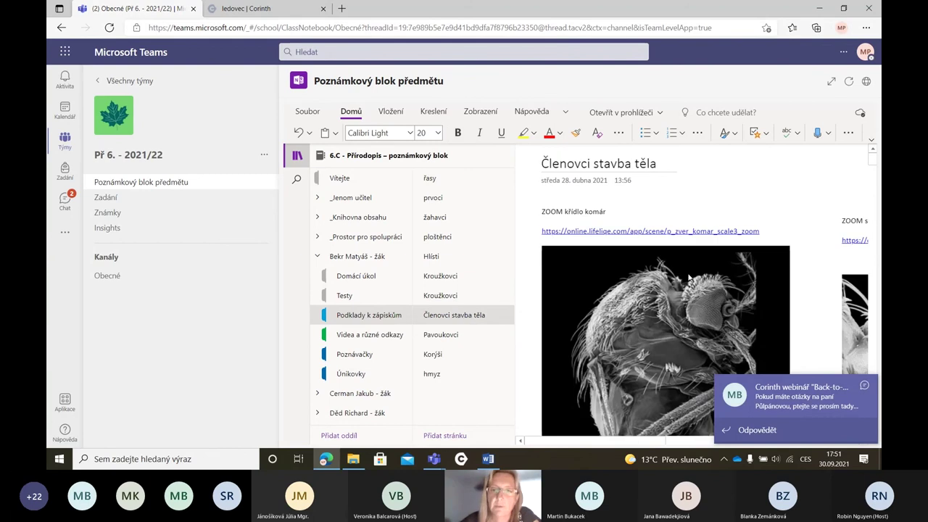
scroll(680, 307, down, 4)
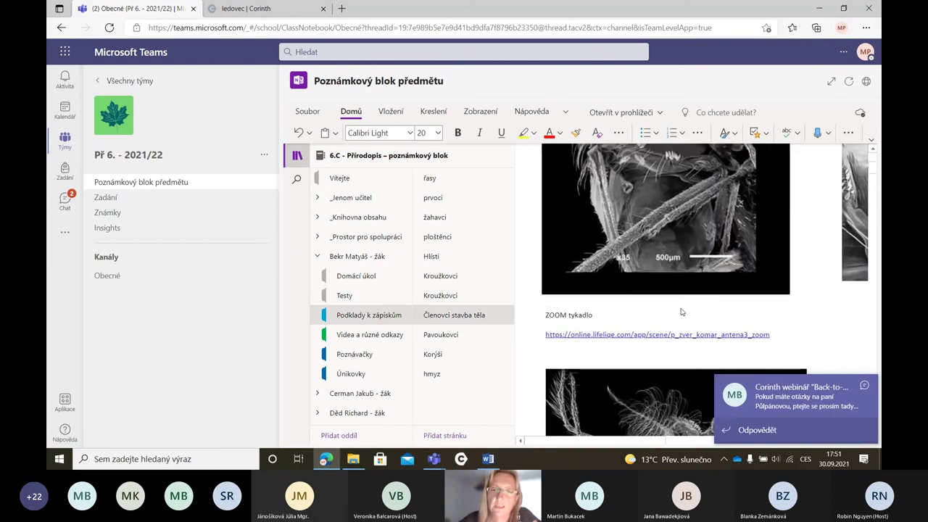
scroll(678, 305, up, 4)
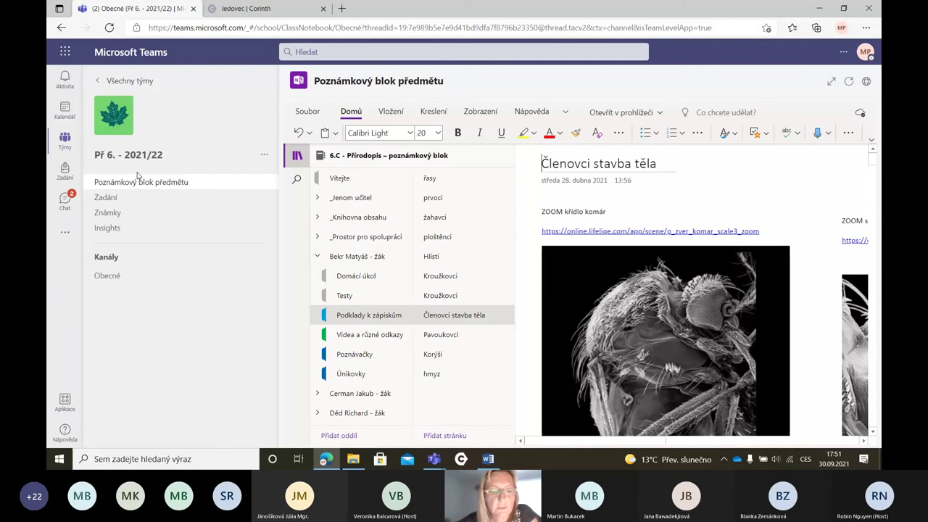
- Open the 8.B Přírodopis 2021/22 class notebook and review the animal models, student links and QR codes on the Opakování - stavba těla page
click(118, 80)
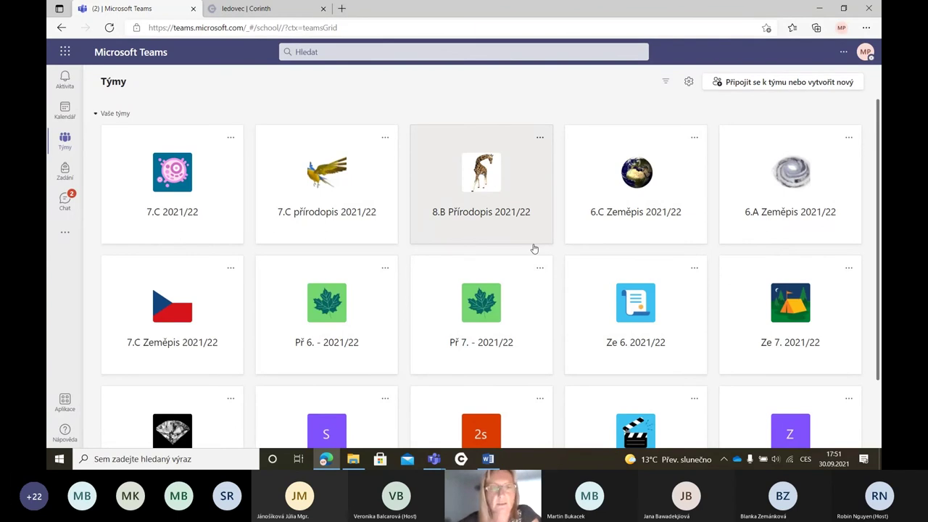
click(488, 188)
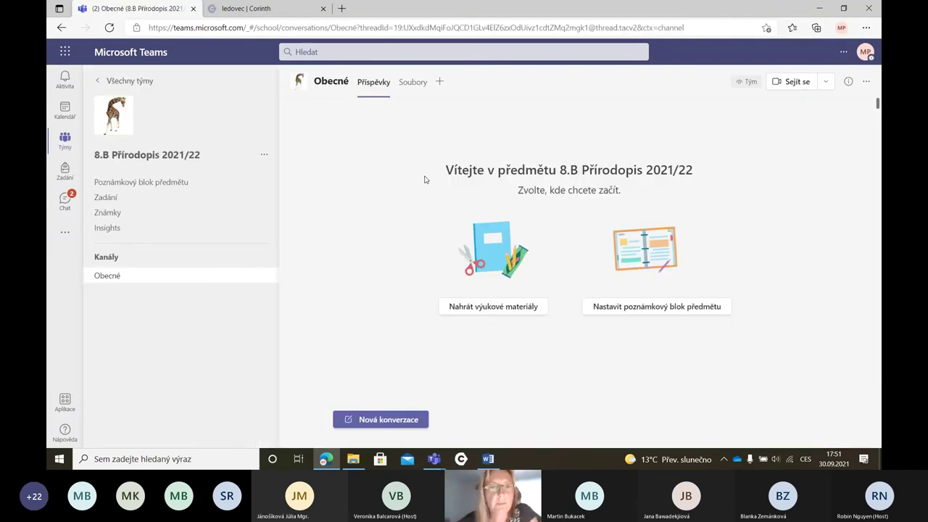
click(166, 183)
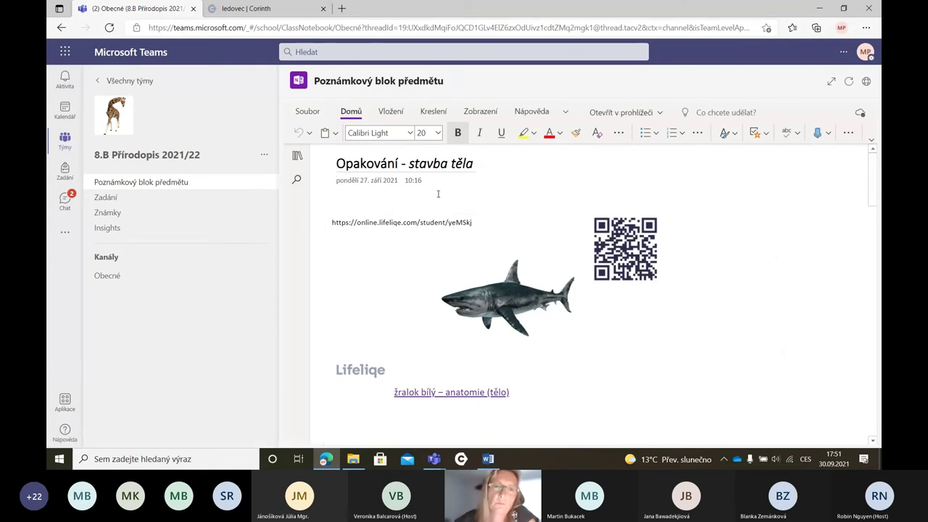
scroll(551, 270, down, 7)
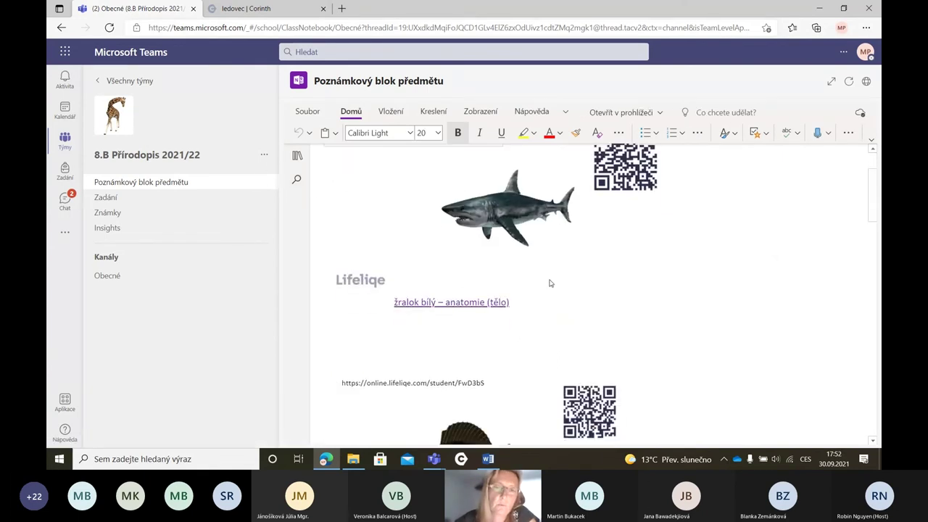
scroll(535, 276, down, 8)
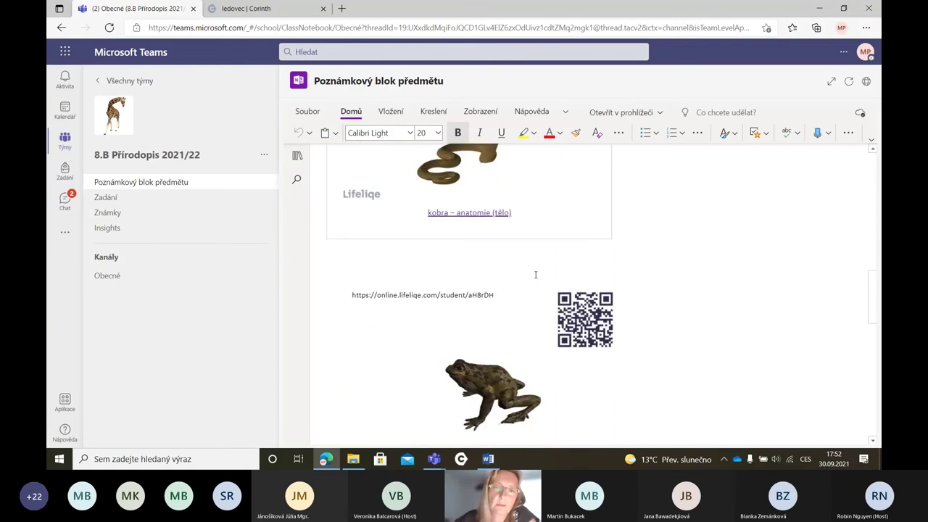
scroll(537, 277, down, 3)
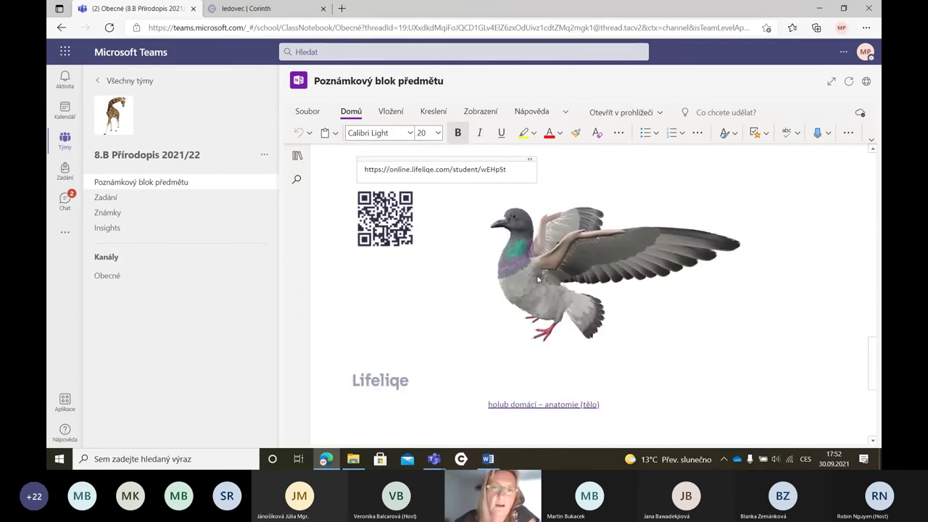
scroll(539, 281, up, 3)
scroll(539, 279, up, 5)
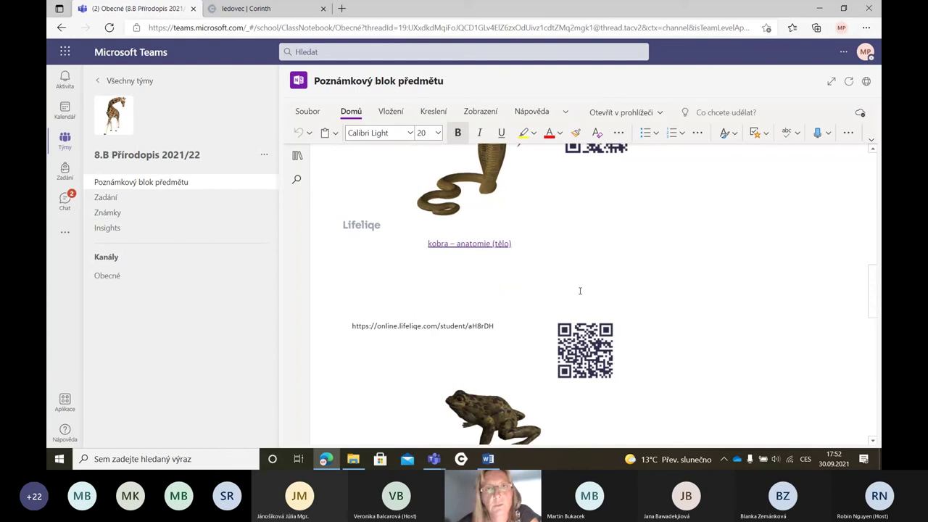
scroll(579, 291, up, 6)
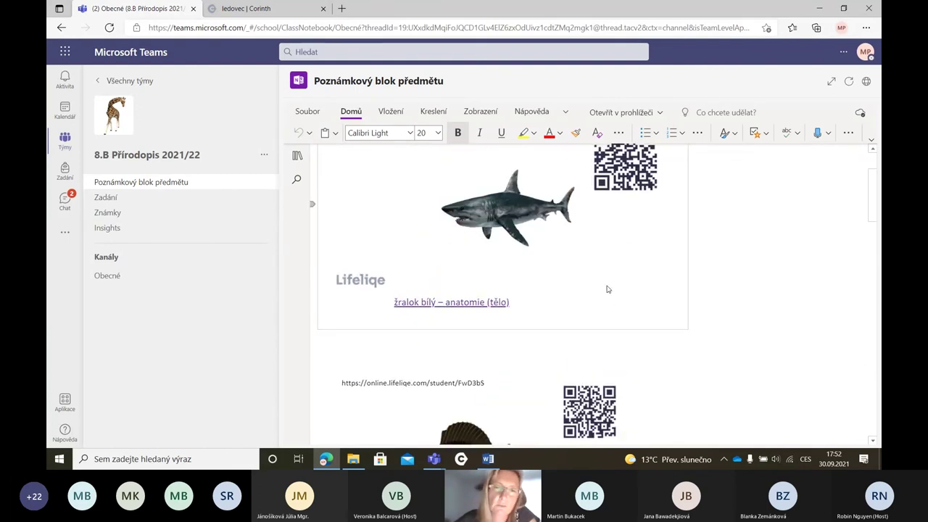
scroll(608, 290, up, 2)
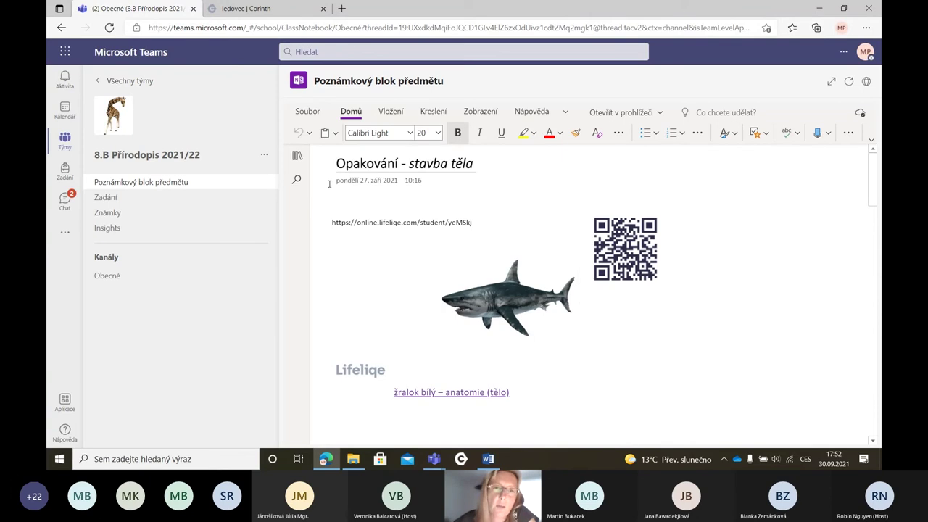
- Show the notebook navigation and open the Opakování stavba těla obratlovci page in the savci section of _Jenom učitel
click(296, 158)
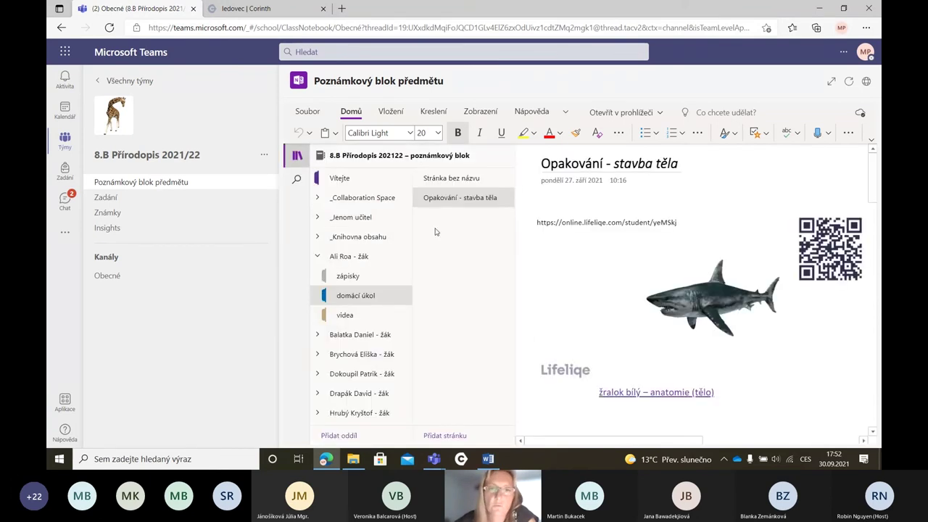
click(361, 217)
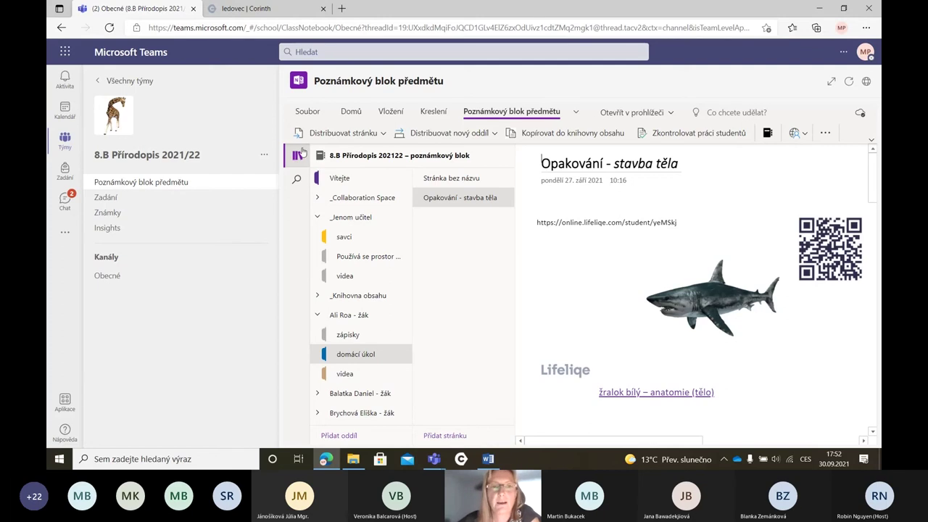
click(354, 112)
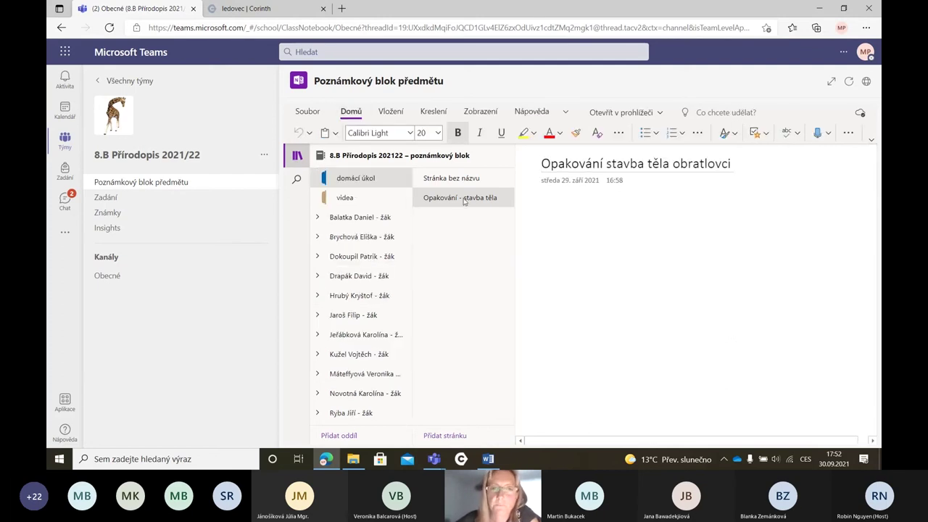
scroll(367, 213, up, 3)
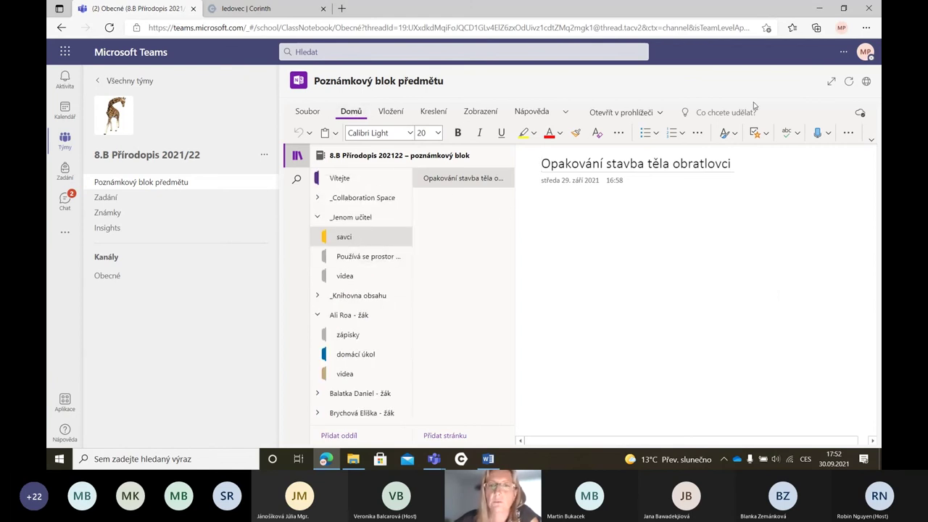
- Insert the ledovec snapshot and the ptakopysk podivný QR code from Lifeliqe Screenshots into the Opakování stavba těla obratlovci page
click(847, 133)
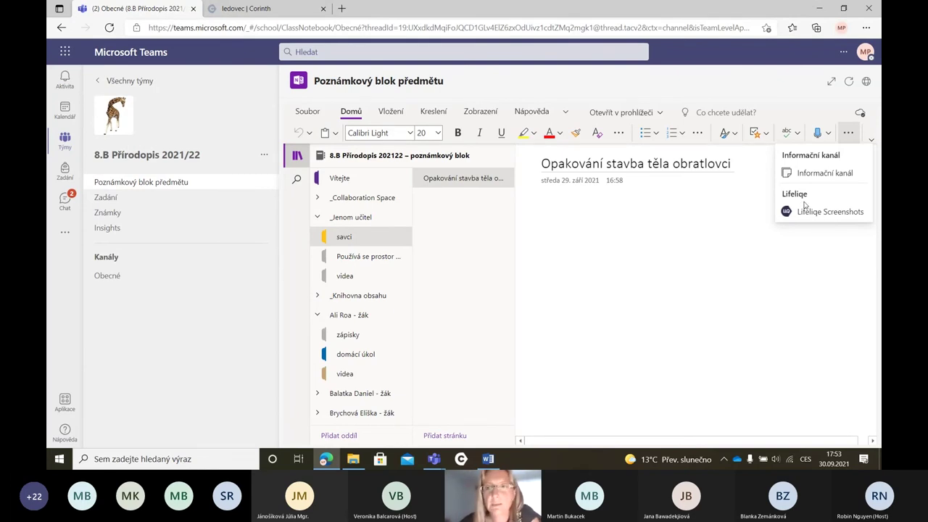
click(812, 211)
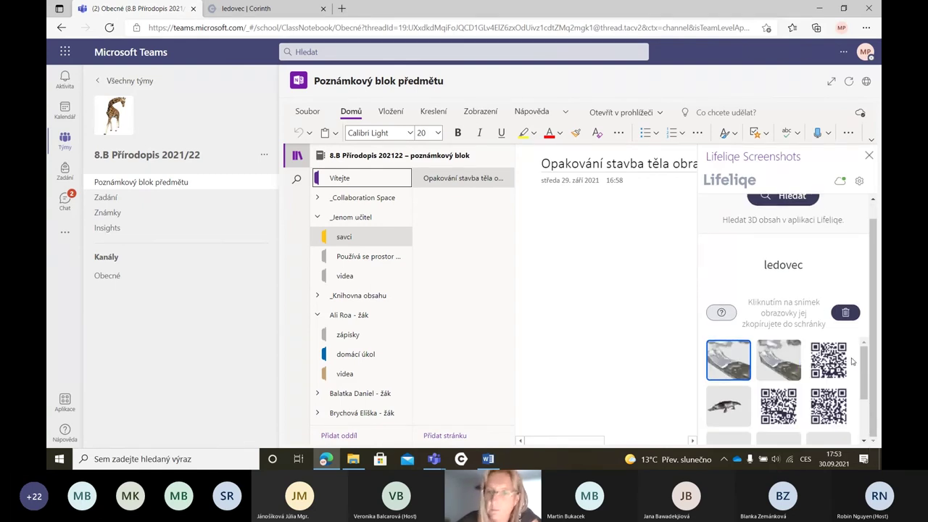
click(782, 365)
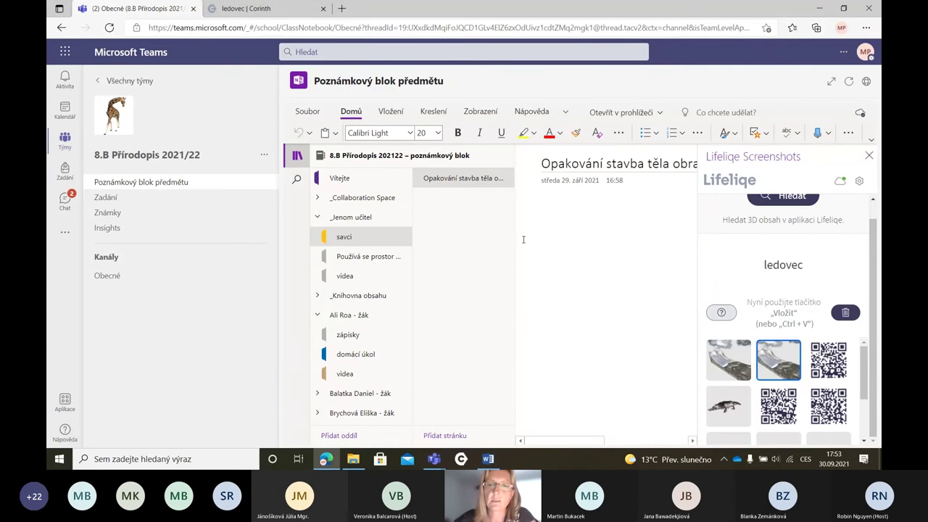
click(577, 241)
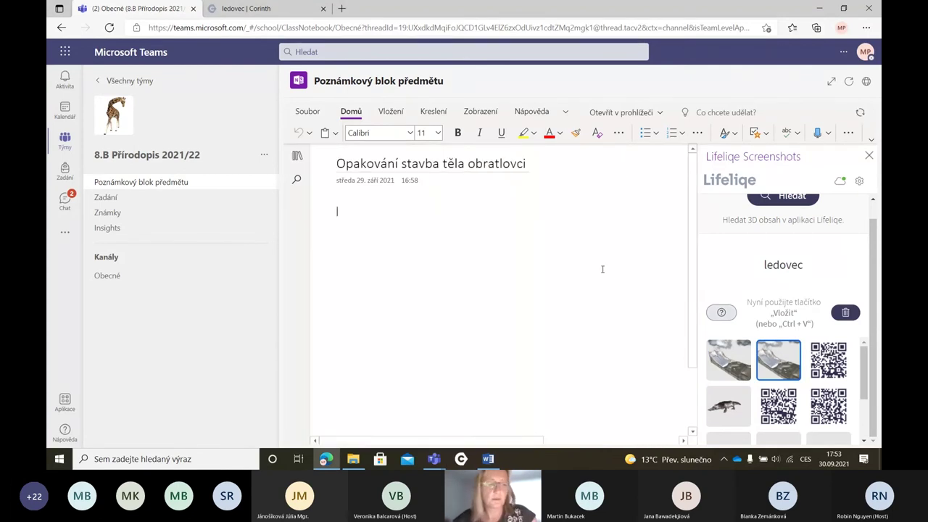
key(ctrl+v)
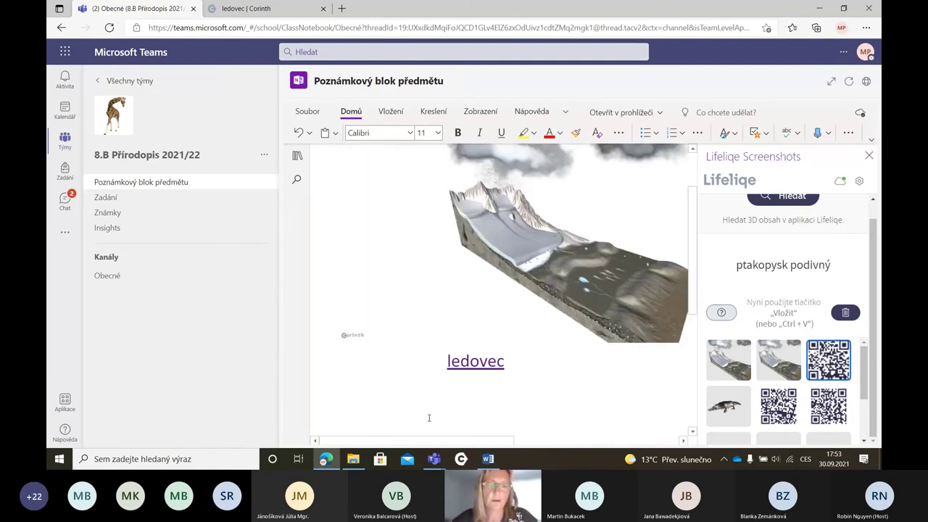
key(ctrl+v)
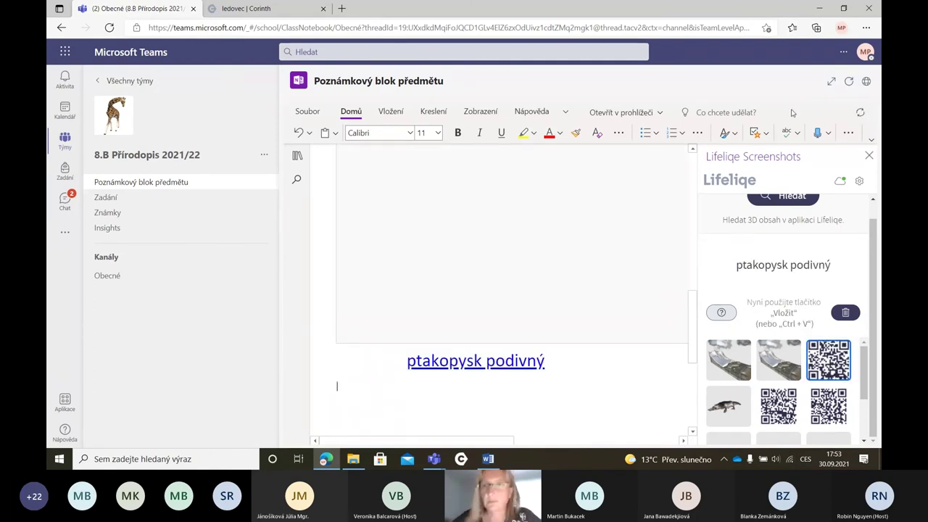
- Shrink the ledovec picture to about half its width and the QR code below it to about 30 percent
scroll(680, 247, up, 10)
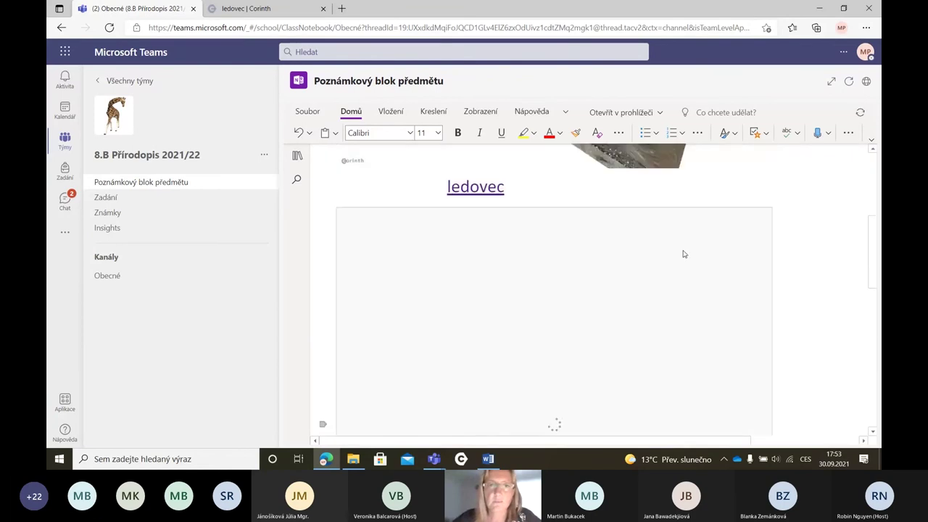
click(713, 218)
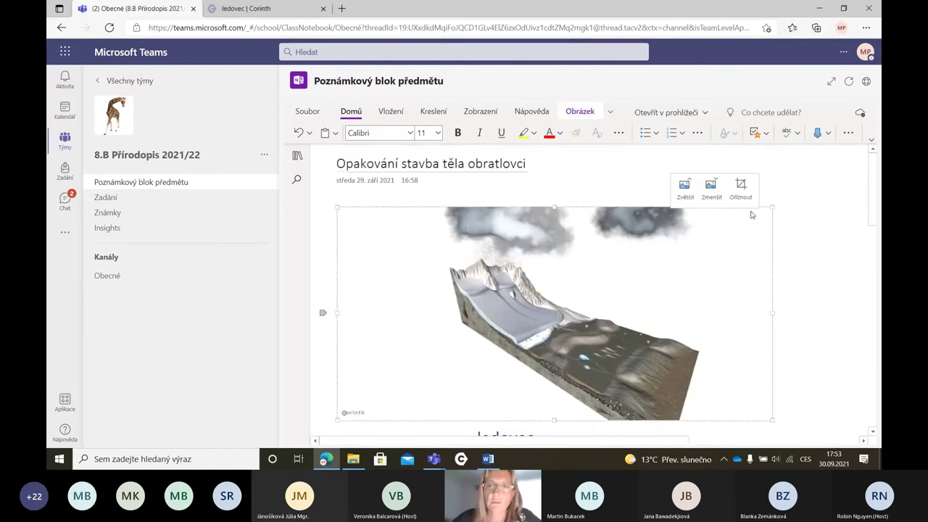
drag(773, 206, 564, 267)
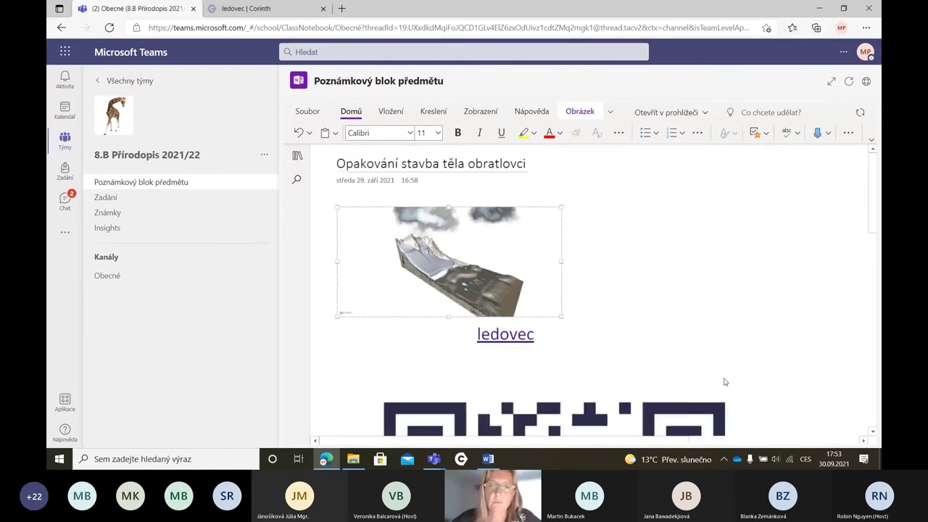
click(714, 403)
drag(770, 357, 466, 356)
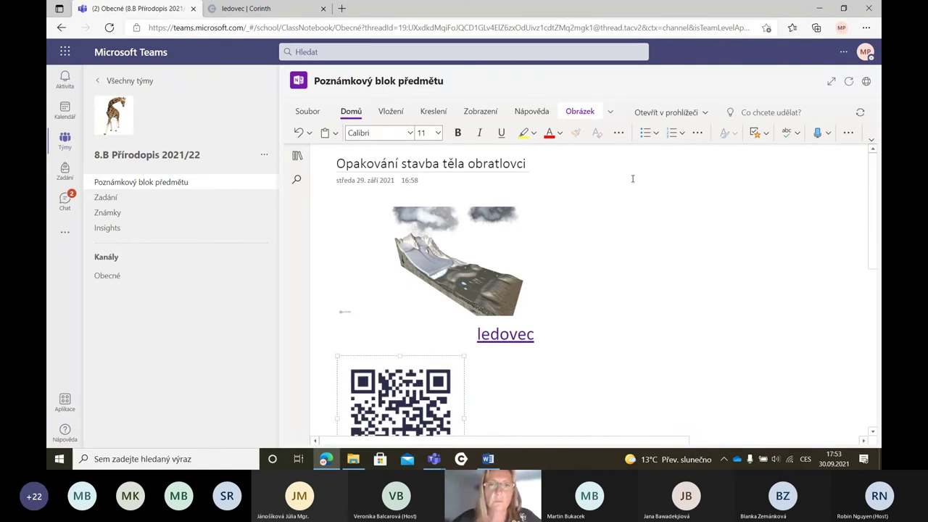
scroll(590, 230, down, 3)
scroll(596, 257, up, 3)
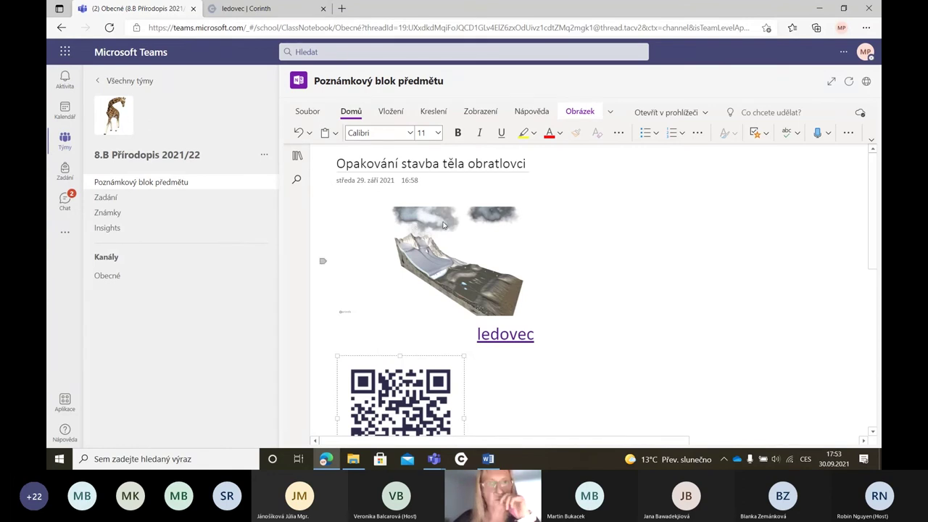
- Switch to Corinth, return to its home page and browse the animal groups in the Biologie zvířat category
click(247, 8)
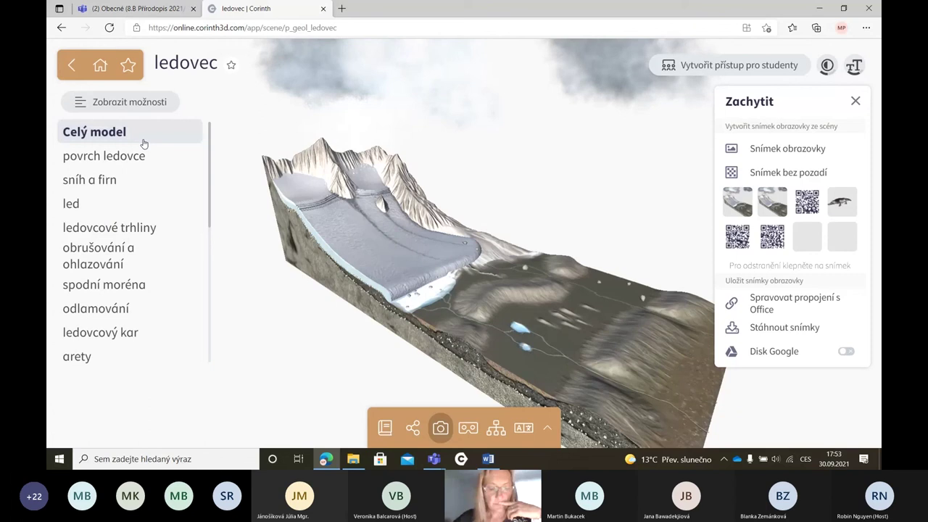
click(100, 67)
scroll(488, 273, down, 12)
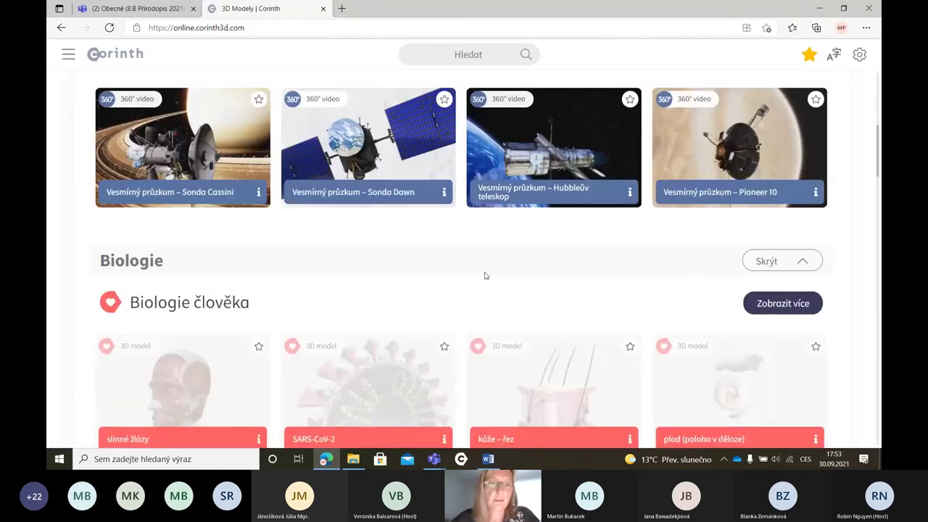
scroll(485, 274, down, 1)
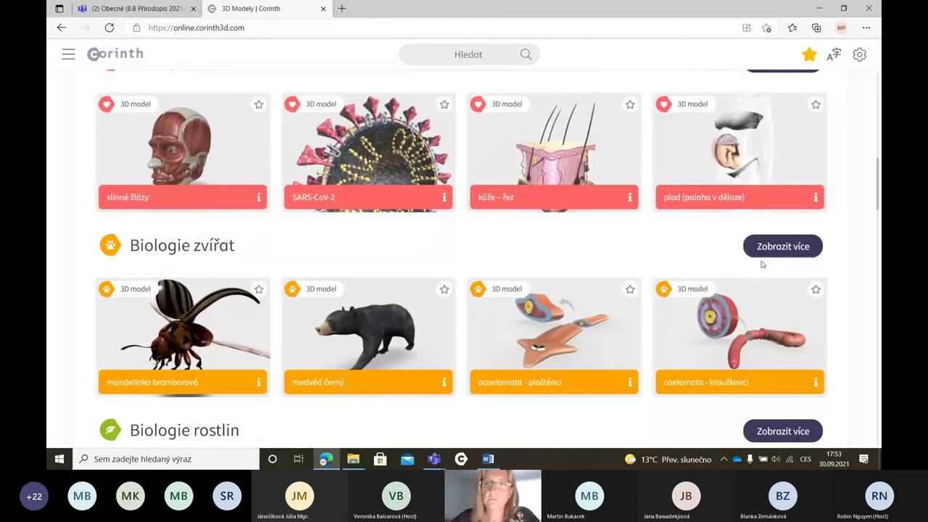
click(782, 246)
scroll(101, 275, down, 3)
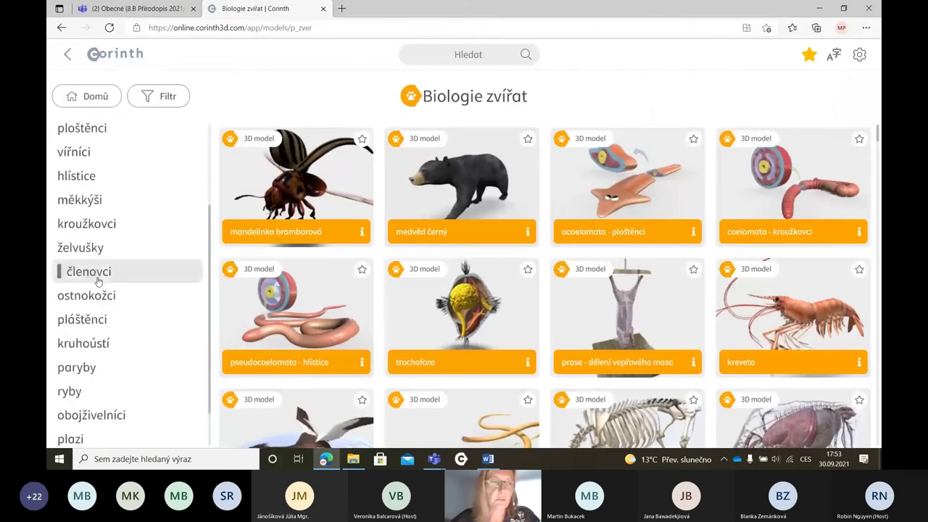
scroll(98, 283, down, 1)
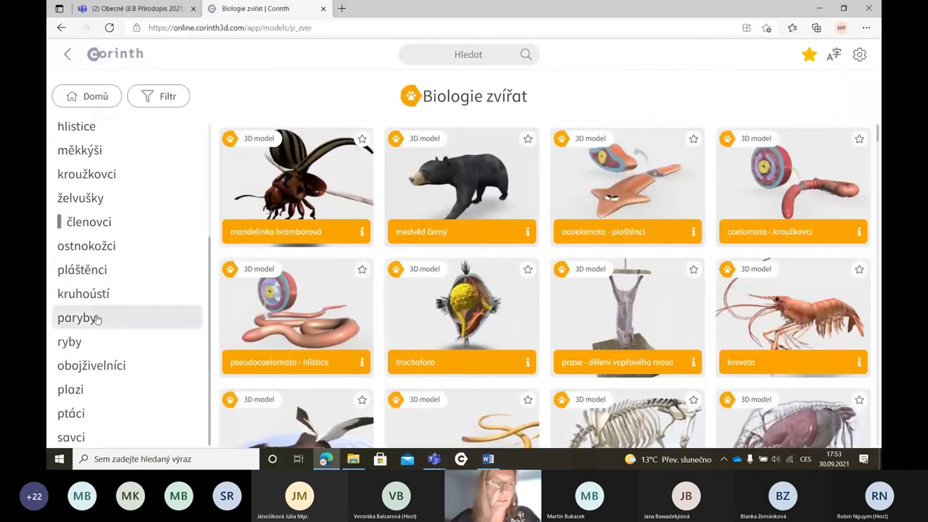
- Search the Corinth library for ptakopysk and open the ptakopysk podivný 3D model
click(405, 61)
text(p)
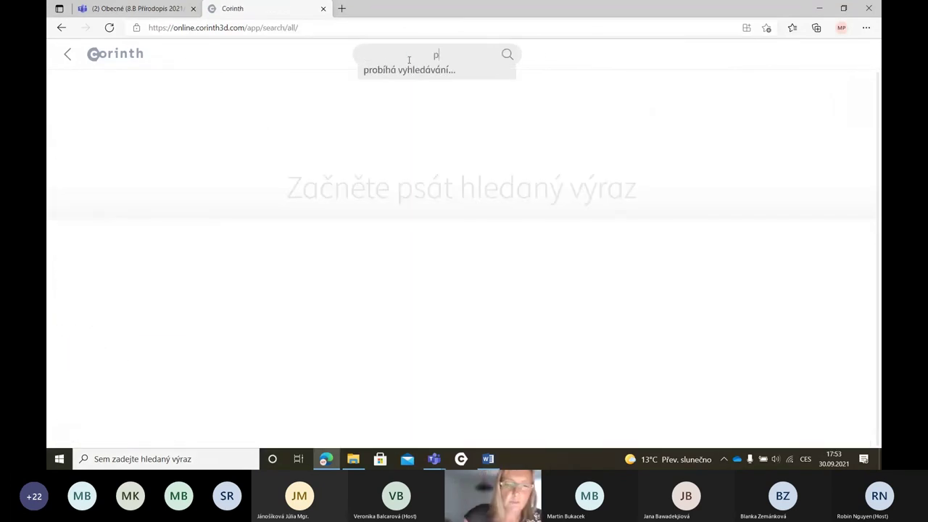
text(tako)
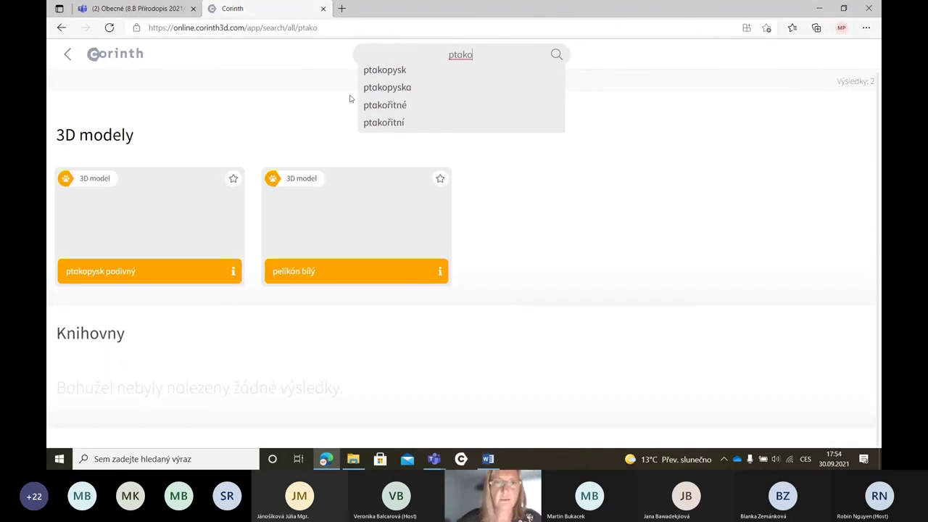
click(373, 70)
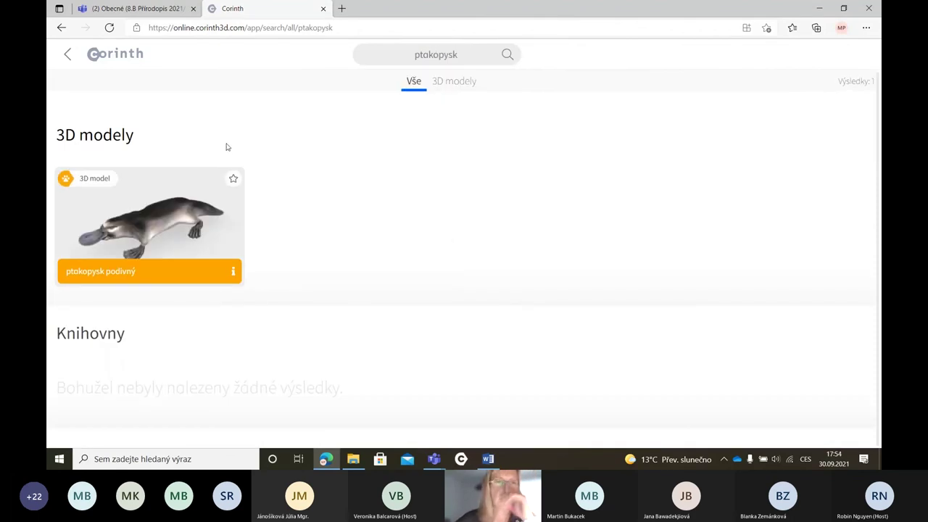
click(172, 232)
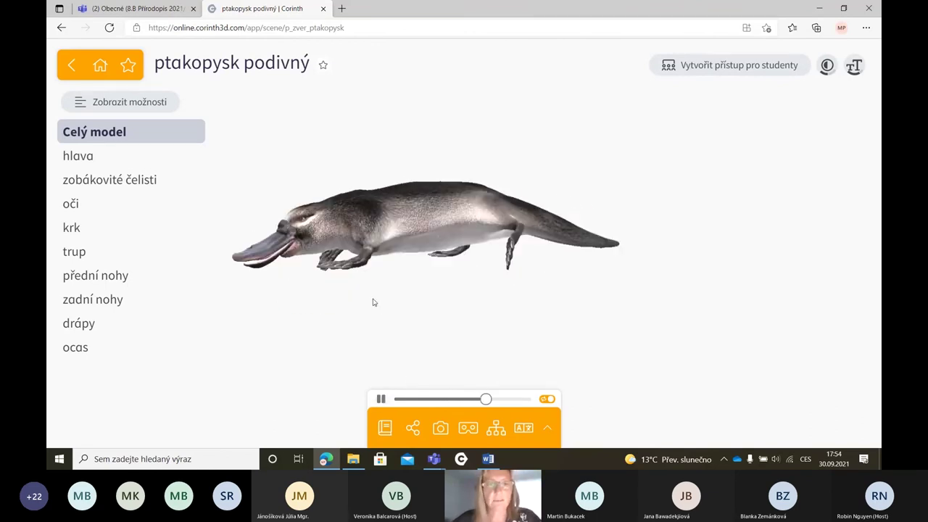
- Pause the ptakopysk podivný animation, examine the model from several angles with its notes, and return to the search results
click(381, 399)
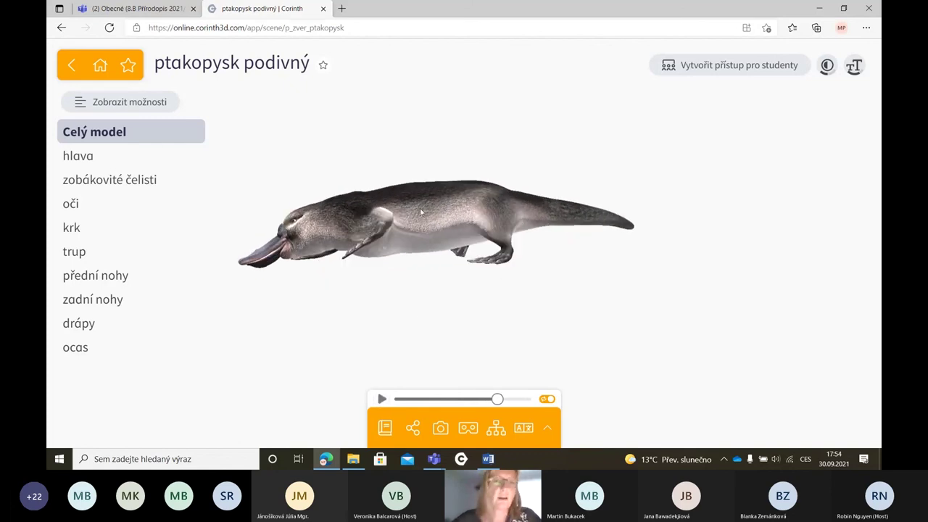
drag(420, 208, 388, 242)
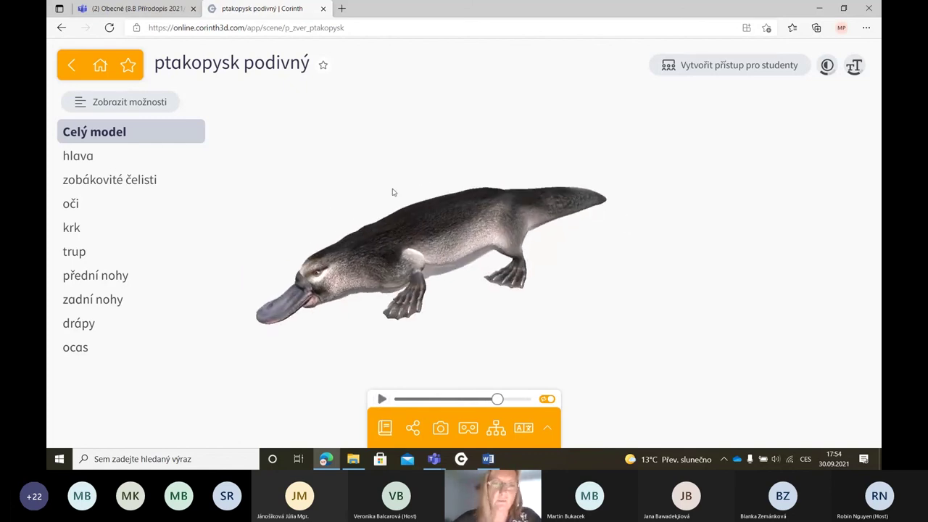
click(385, 428)
scroll(790, 239, down, 2)
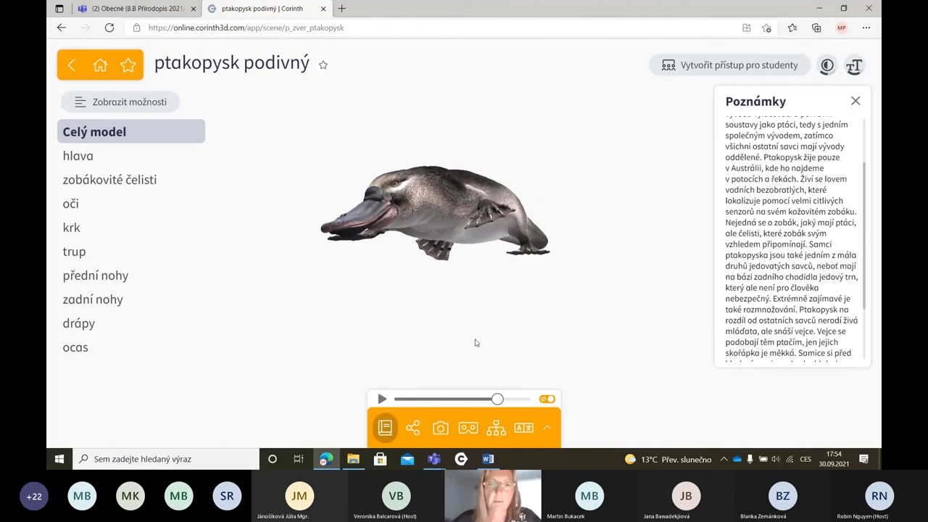
scroll(459, 274, up, 2)
drag(466, 213, 422, 204)
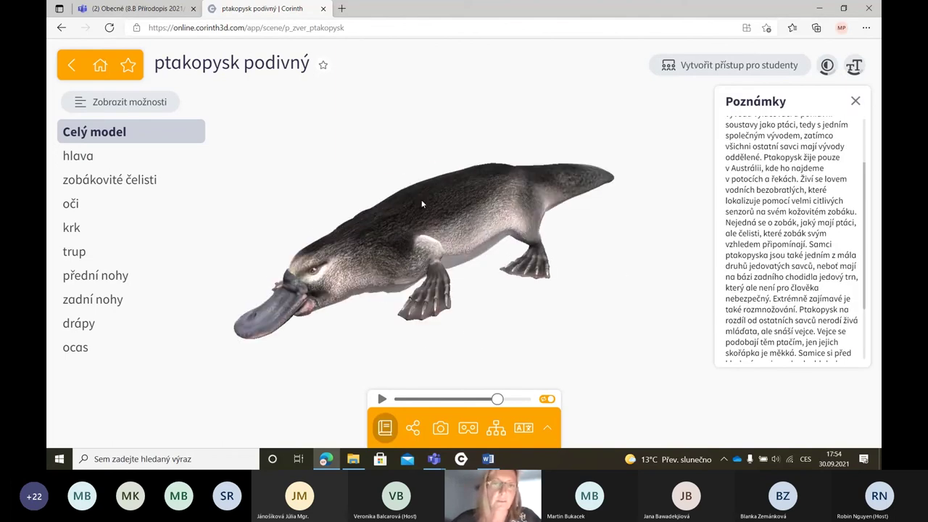
click(71, 64)
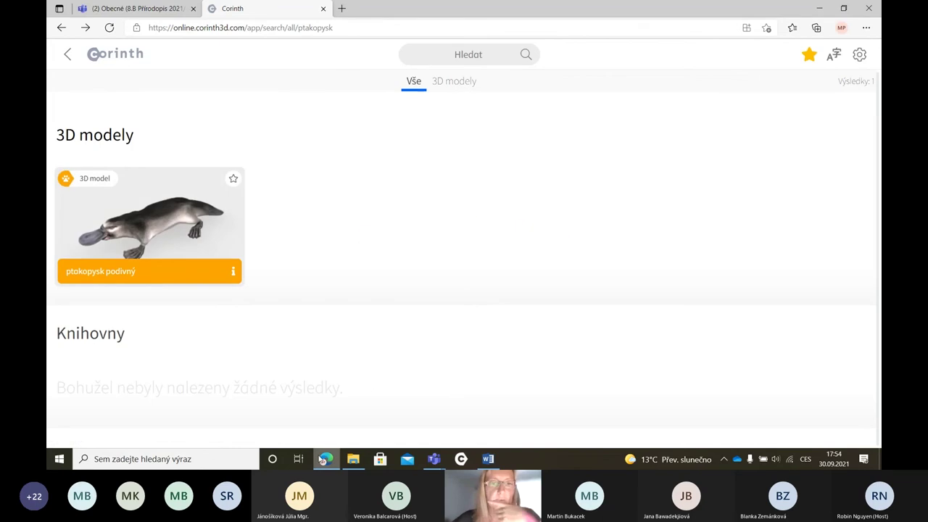
- Switch to the Word document skupinová práce QR sluneční soustava and review its planet links and QR codes
click(489, 461)
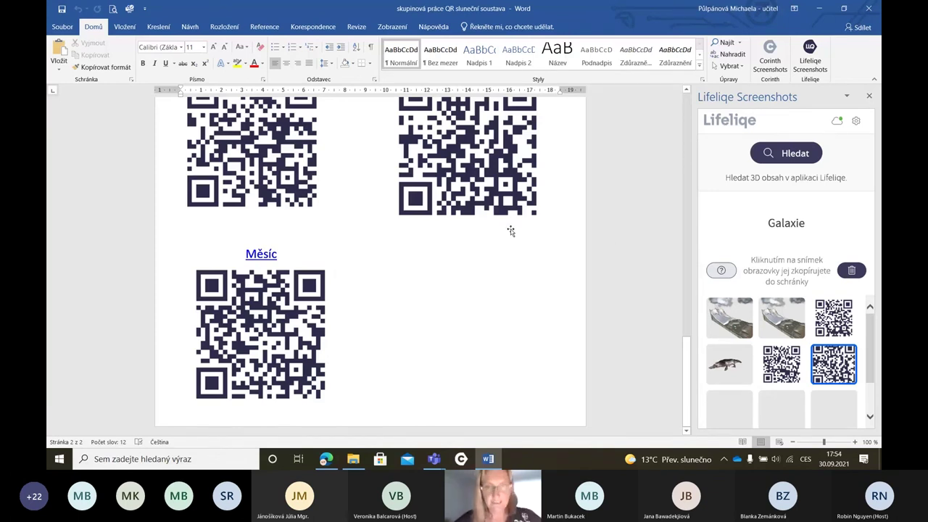
scroll(511, 230, up, 10)
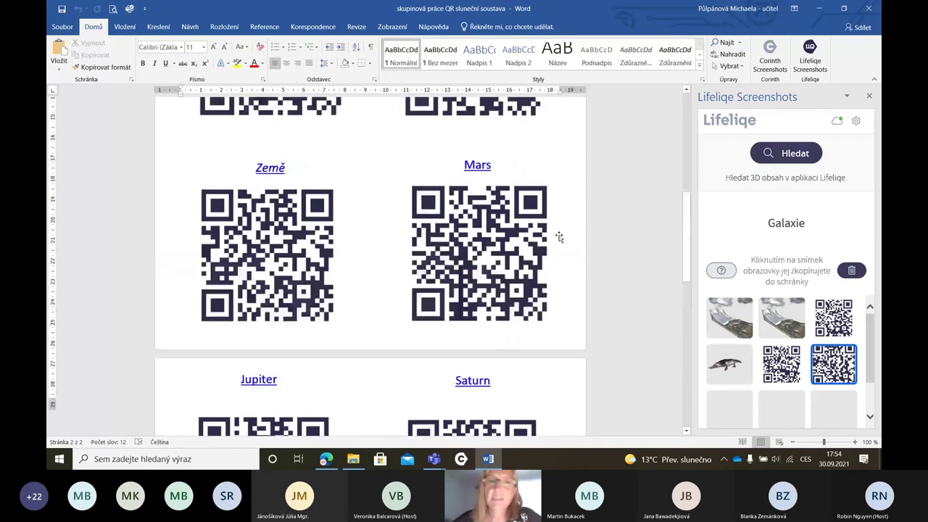
scroll(558, 237, up, 5)
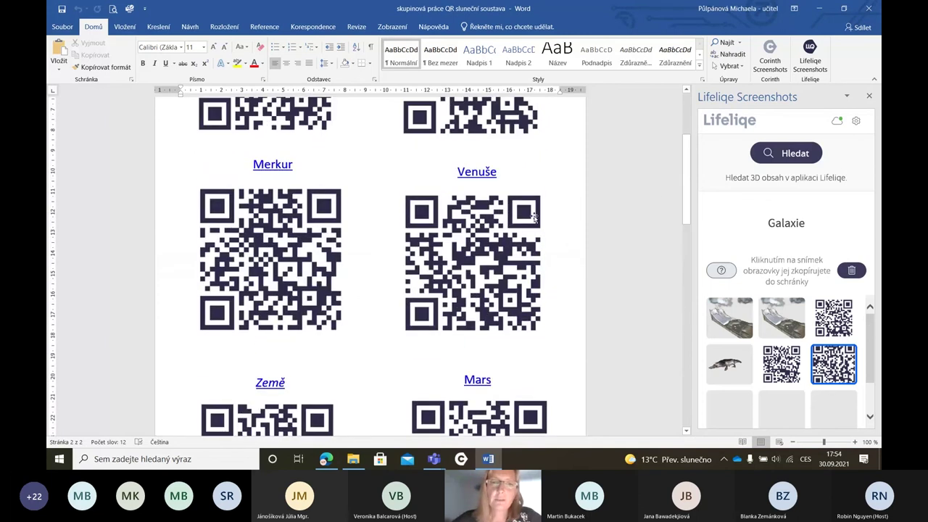
scroll(534, 216, up, 2)
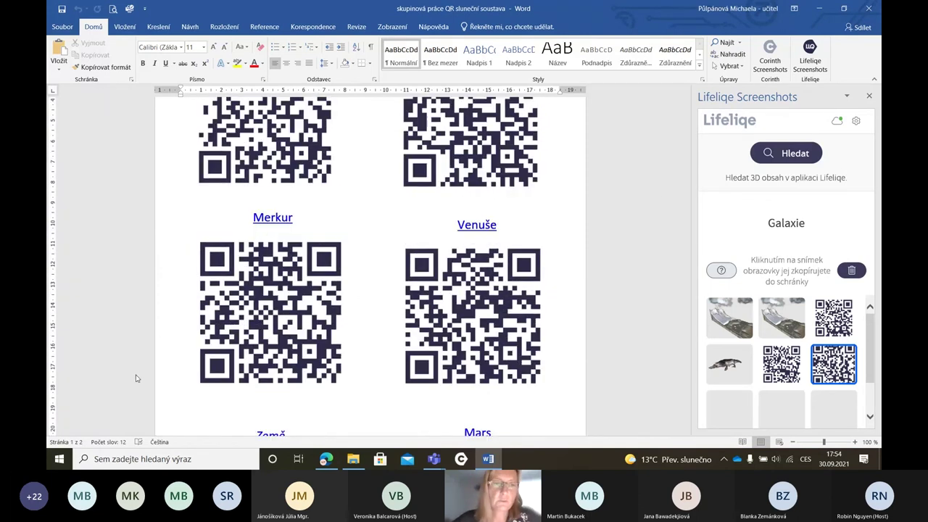